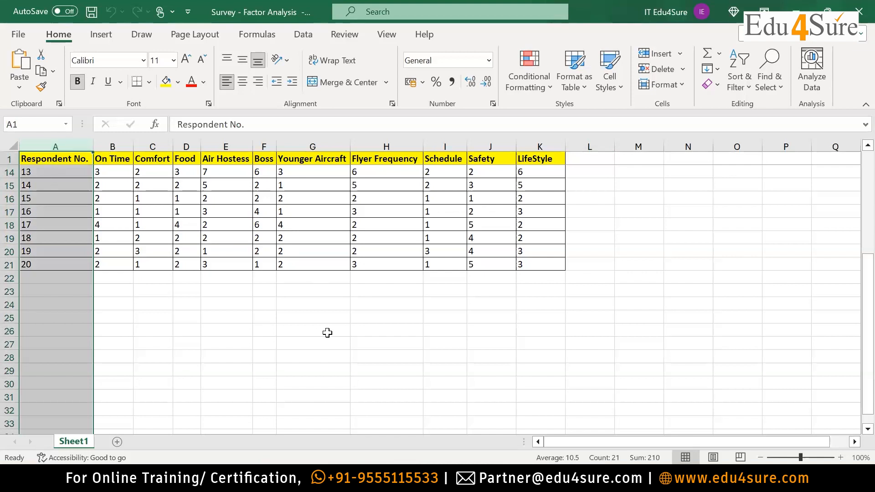
Examine the survey data sheet: the respondent rows, the parameter headers from On Time to LifeStyle, and their scores.
{"action": "scroll", "coordinate": [327, 333], "scroll_direction": "up", "scroll_amount": 4}
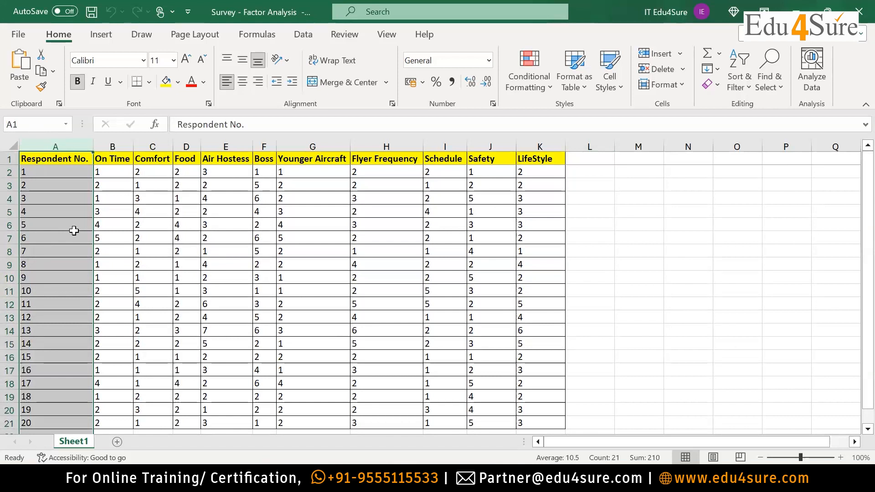
{"action": "left_click", "coordinate": [129, 146]}
{"action": "left_click_drag", "start_coordinate": [129, 146], "coordinate": [551, 145]}
{"action": "left_click_drag", "start_coordinate": [101, 161], "coordinate": [552, 160]}
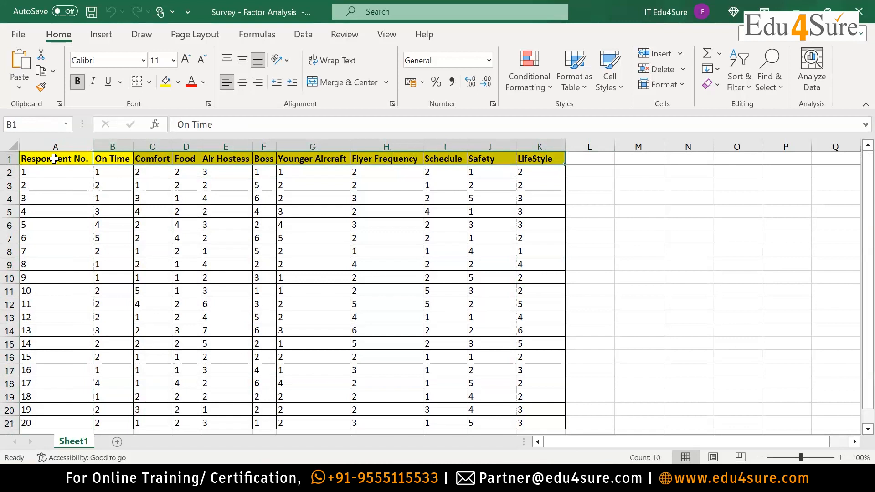
{"action": "scroll", "coordinate": [56, 296], "scroll_direction": "down", "scroll_amount": 3}
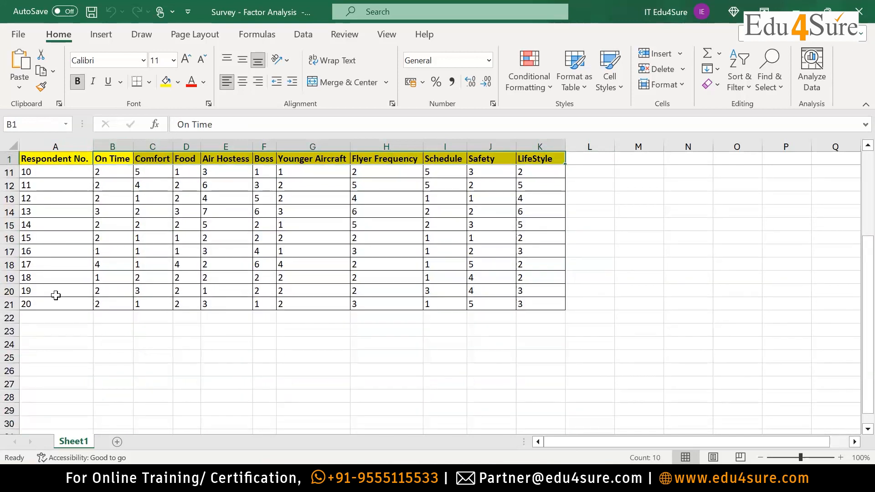
{"action": "scroll", "coordinate": [56, 297], "scroll_direction": "up", "scroll_amount": 3}
{"action": "left_click_drag", "start_coordinate": [117, 156], "coordinate": [549, 156]}
{"action": "left_click_drag", "start_coordinate": [118, 172], "coordinate": [568, 378]}
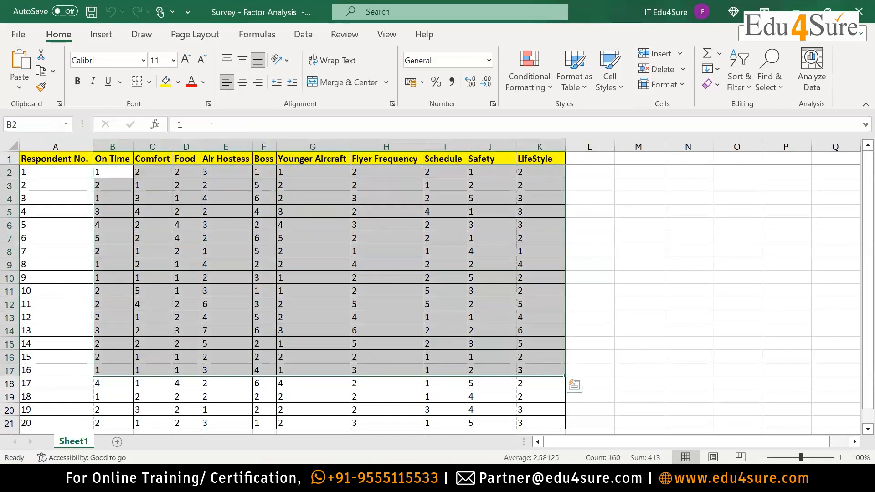
Switch to the PowerPoint presentation and view slide 33 describing the factor analysis data, sample size and rating scale.
{"action": "key", "text": "alt+Tab"}
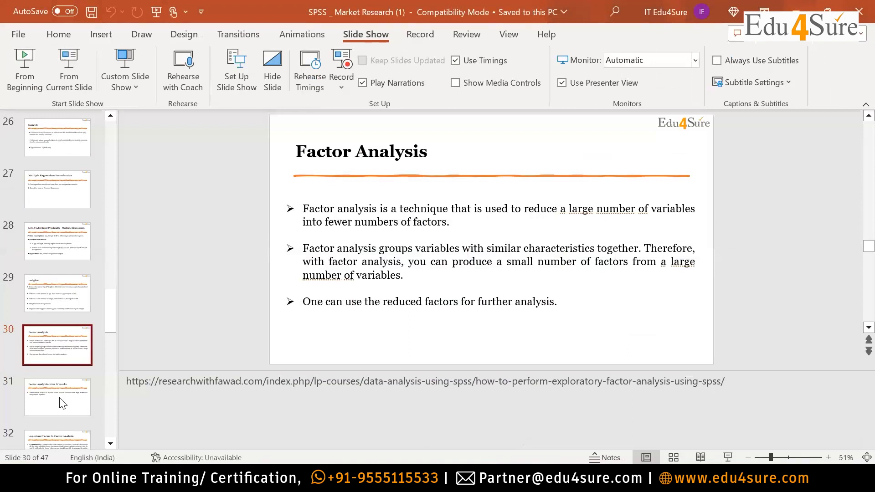
{"action": "key", "text": "Down"}
{"action": "key", "text": "Down"}
{"action": "key", "text": "Down"}
{"action": "key", "text": "Down"}
{"action": "key", "text": "Up"}
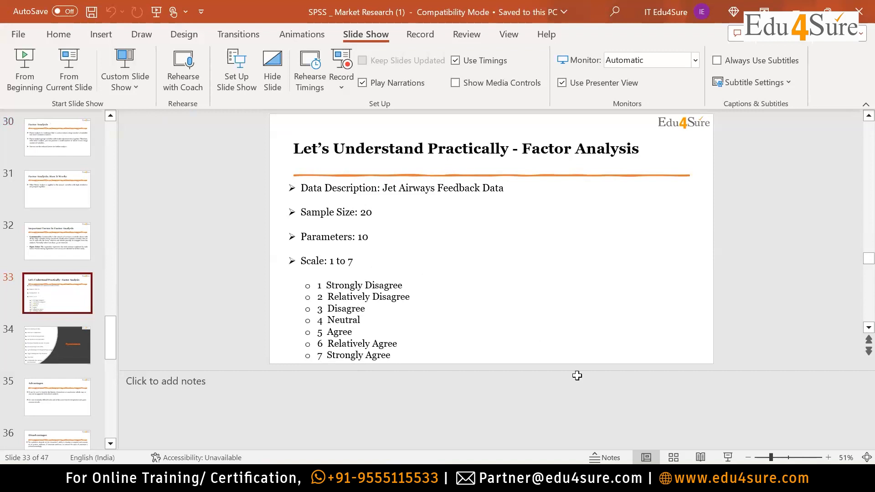
Compare the Excel survey sheet with the data description slide in PowerPoint, ending back in Excel.
{"action": "key", "text": "alt+Tab"}
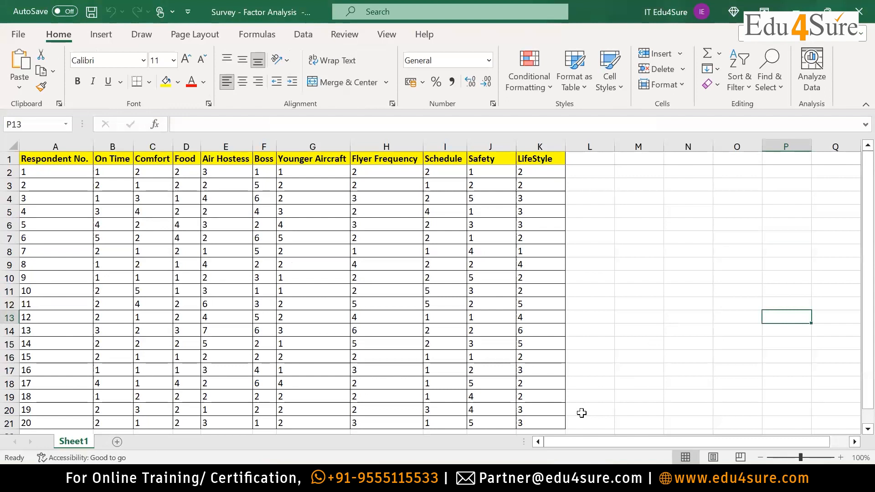
{"action": "key", "text": "alt+Tab"}
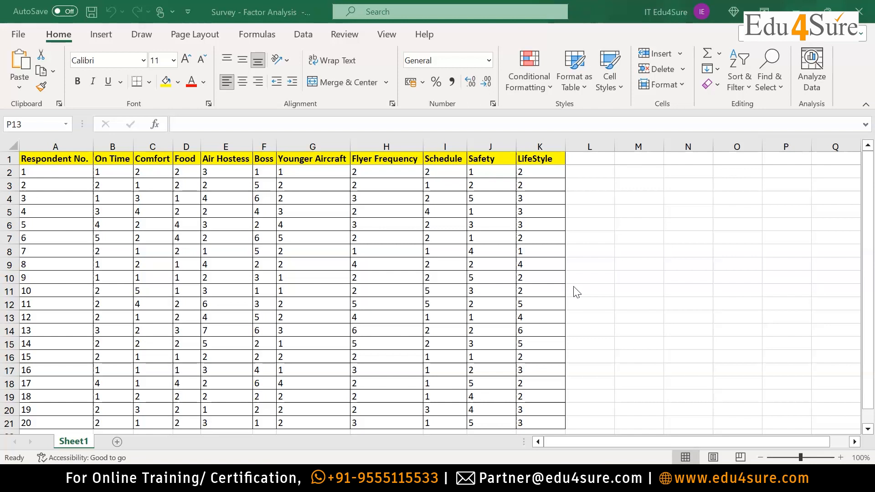
{"action": "left_click", "coordinate": [324, 478]}
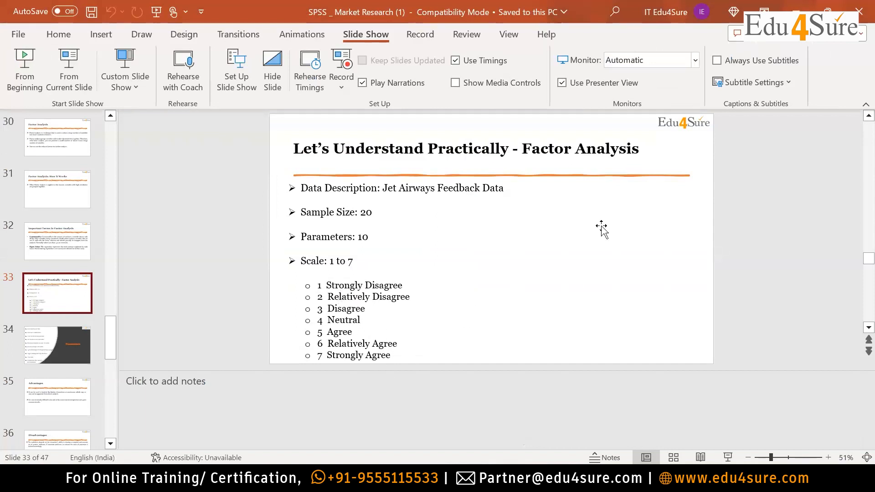
{"action": "key", "text": "alt+Tab"}
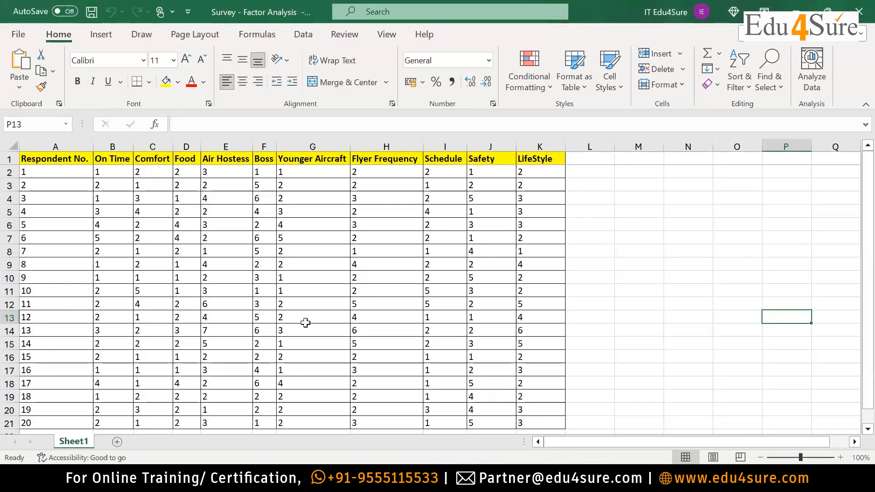
Review the row 1 parameter headers from On Time to LifeStyle, including Flyer Frequency, Safety and Boss.
{"action": "left_click_drag", "start_coordinate": [101, 155], "coordinate": [529, 157]}
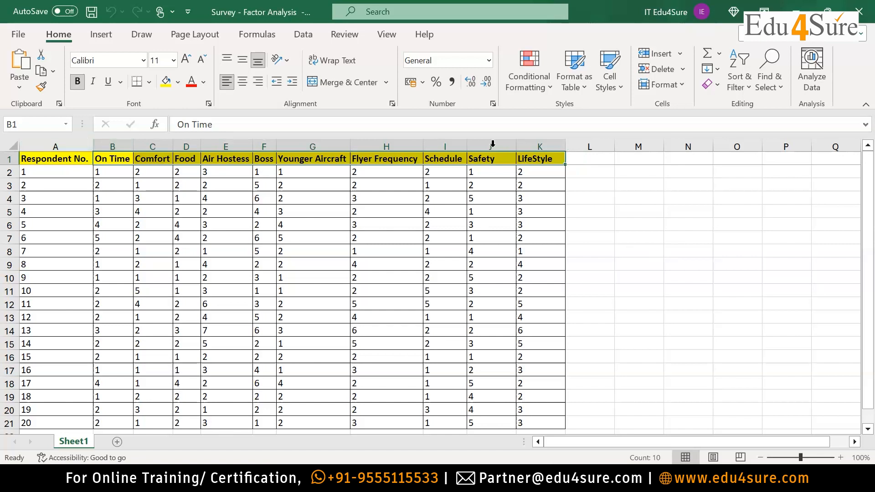
{"action": "left_click", "coordinate": [736, 237]}
{"action": "left_click_drag", "start_coordinate": [109, 160], "coordinate": [553, 160]}
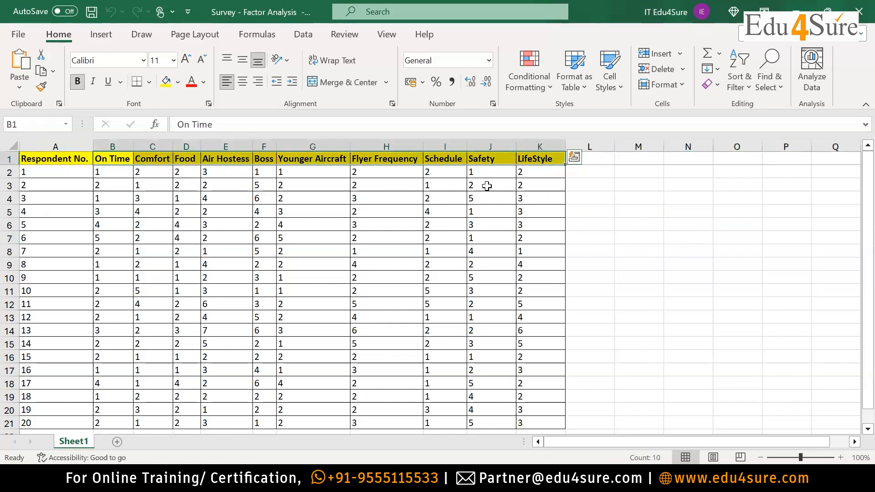
{"action": "left_click", "coordinate": [391, 159]}
{"action": "left_click", "coordinate": [547, 159]}
{"action": "left_click", "coordinate": [476, 160]}
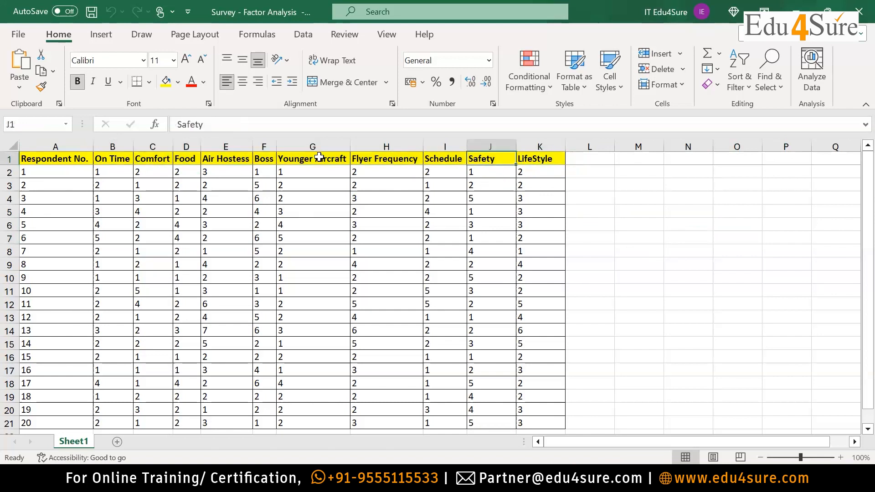
{"action": "left_click", "coordinate": [262, 159]}
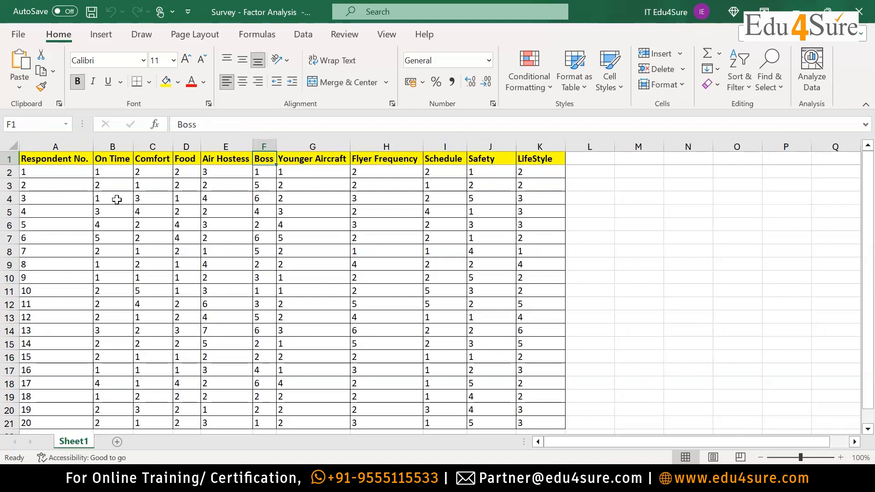
Fill the On Time, Schedule and Flyer Frequency header cells with bright blue to mark them as one group.
{"action": "left_click", "coordinate": [121, 160]}
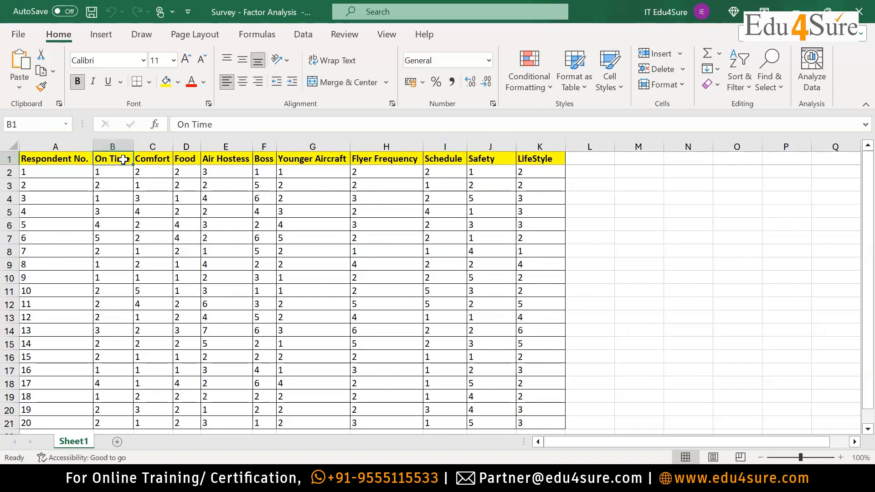
{"action": "left_click", "coordinate": [178, 82]}
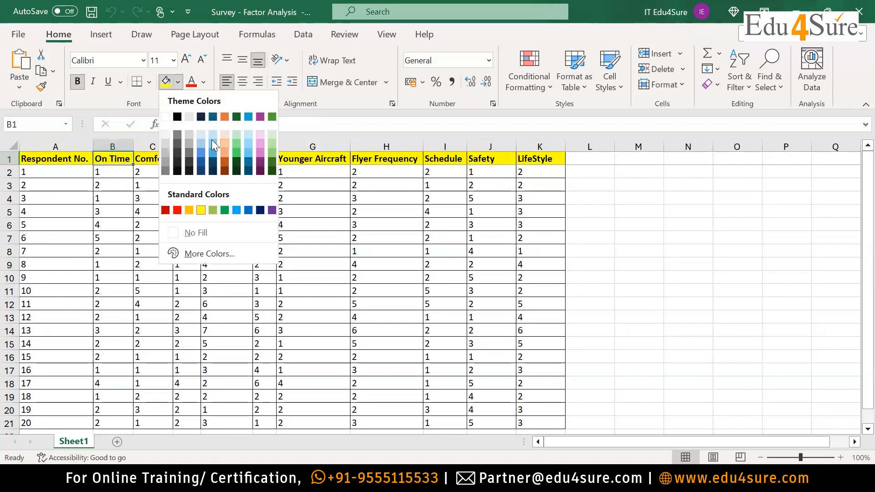
{"action": "left_click", "coordinate": [248, 118]}
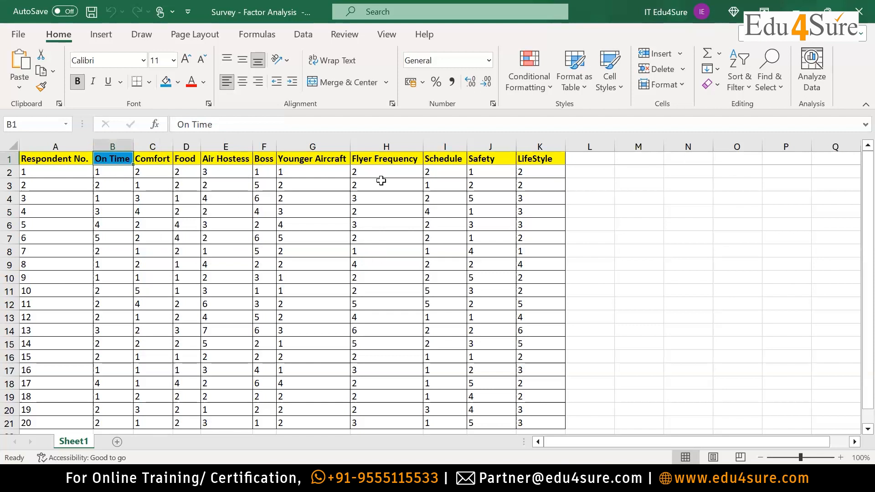
{"action": "left_click", "coordinate": [396, 159]}
{"action": "left_click", "coordinate": [451, 159]}
{"action": "left_click", "coordinate": [165, 82]}
{"action": "left_click", "coordinate": [371, 158]}
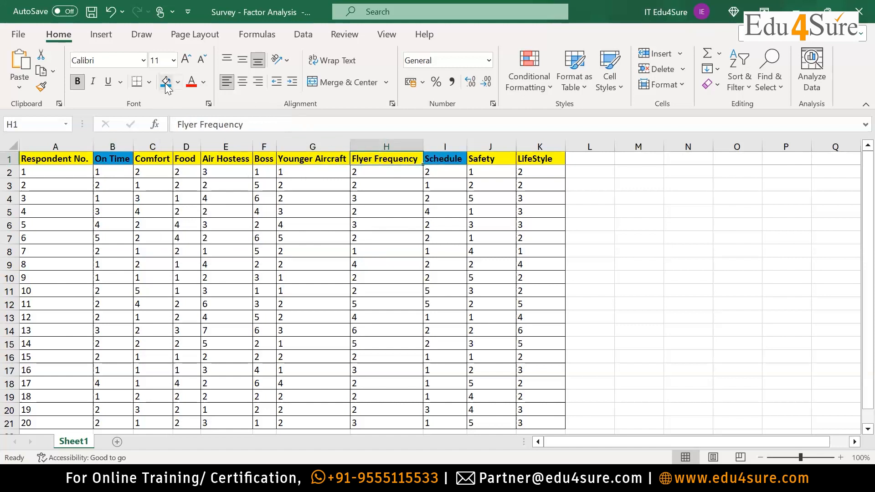
{"action": "left_click", "coordinate": [165, 82]}
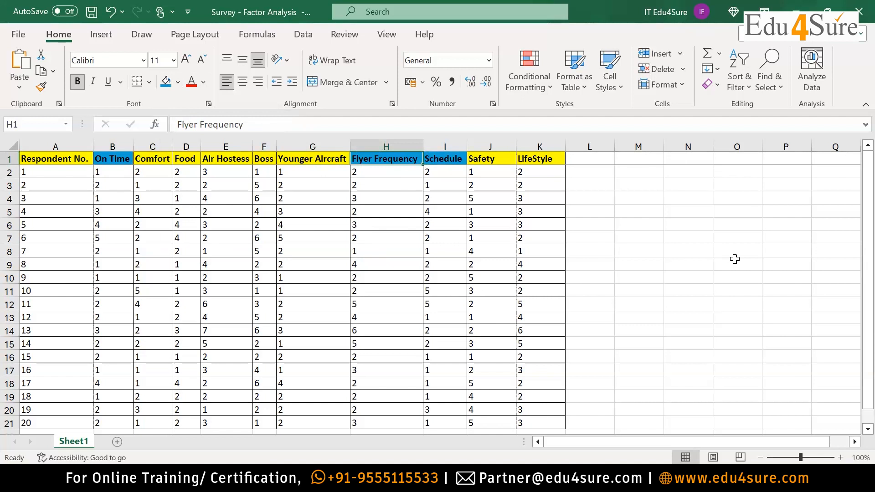
Fill the Younger Aircraft and Safety header cells with green as a second group.
{"action": "left_click", "coordinate": [331, 158]}
{"action": "left_click", "coordinate": [469, 159], "text": "ctrl"}
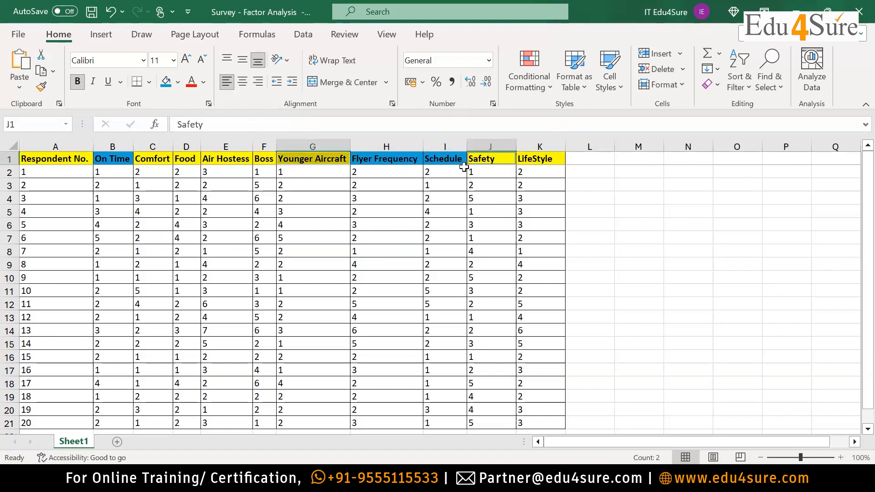
{"action": "left_click", "coordinate": [178, 82]}
{"action": "left_click", "coordinate": [272, 118]}
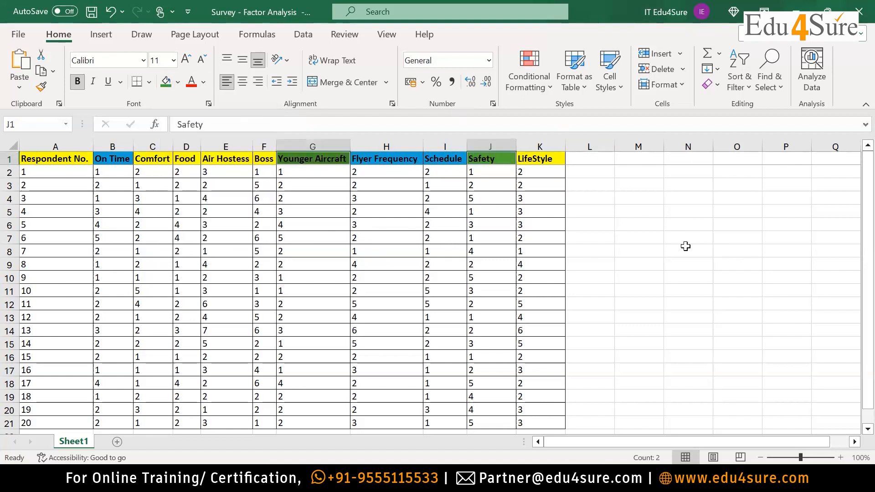
{"action": "left_click", "coordinate": [685, 246]}
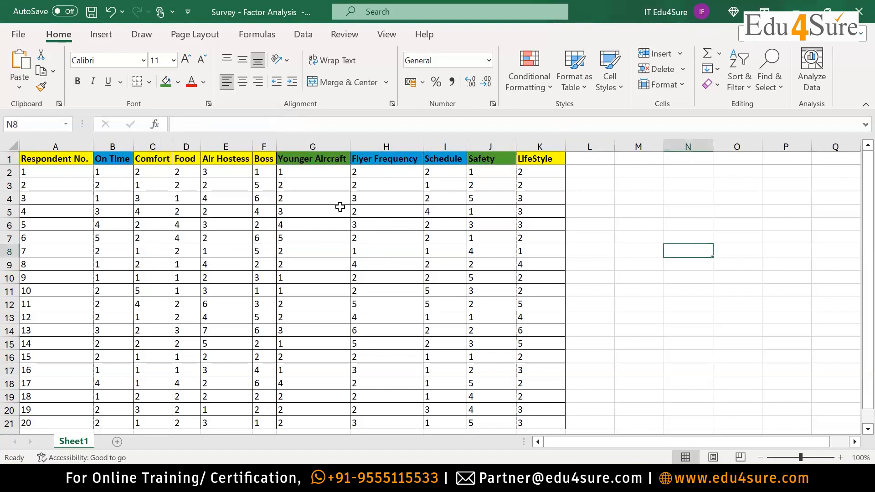
Fill the LifeStyle and Food header cells with light orange as a third group.
{"action": "left_click", "coordinate": [537, 160]}
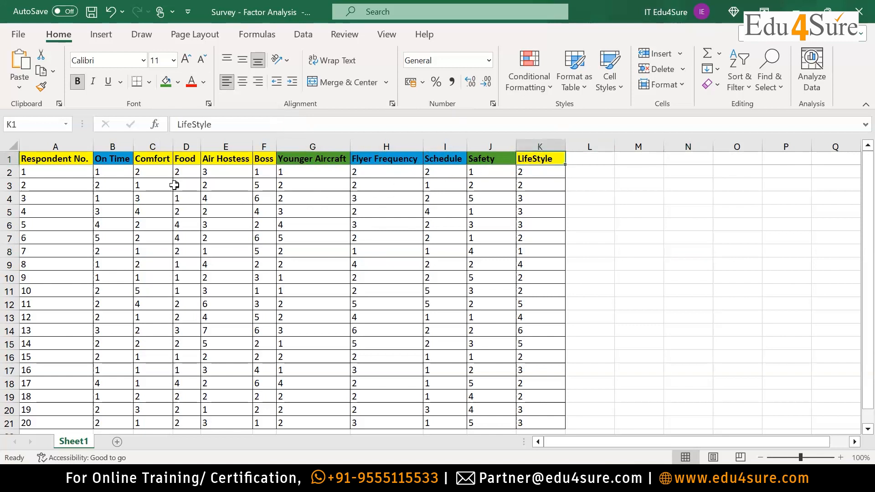
{"action": "left_click", "coordinate": [185, 159], "text": "ctrl"}
{"action": "left_click", "coordinate": [178, 82]}
{"action": "left_click", "coordinate": [223, 151]}
{"action": "left_click", "coordinate": [697, 248]}
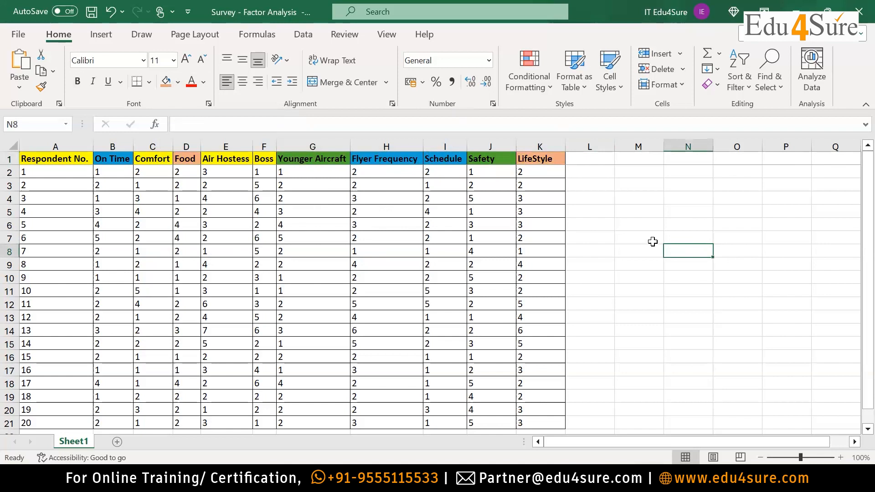
Widen the Food, Air Hostess and Boss columns and select the parameter headers from On Time to LifeStyle.
{"action": "mouse_move", "coordinate": [275, 143]}
{"action": "left_mouse_down"}
{"action": "mouse_move", "coordinate": [289, 144]}
{"action": "mouse_move", "coordinate": [272, 145]}
{"action": "left_mouse_up"}
{"action": "left_click_drag", "start_coordinate": [201, 145], "coordinate": [222, 145]}
{"action": "left_click_drag", "start_coordinate": [128, 163], "coordinate": [597, 159]}
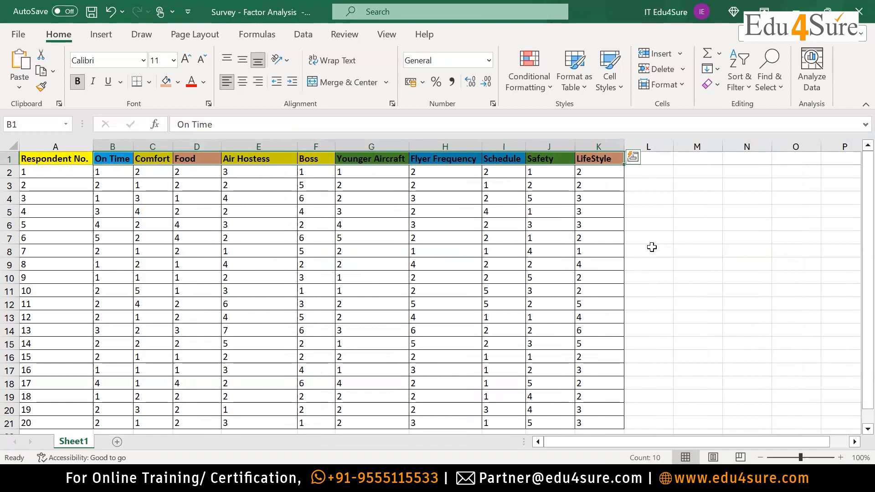
Check the header groupings and fill the Comfort header cell with the same light orange as Food and LifeStyle.
{"action": "left_click", "coordinate": [117, 160]}
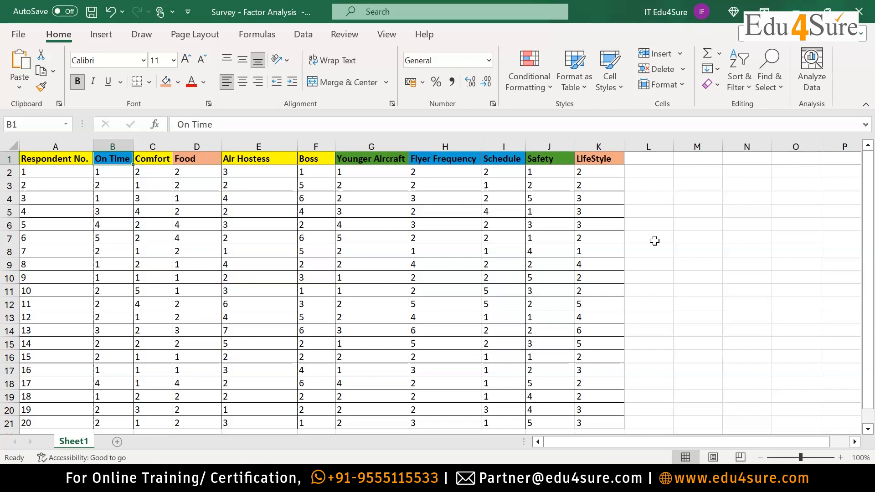
{"action": "left_click", "coordinate": [199, 159]}
{"action": "left_click", "coordinate": [614, 164]}
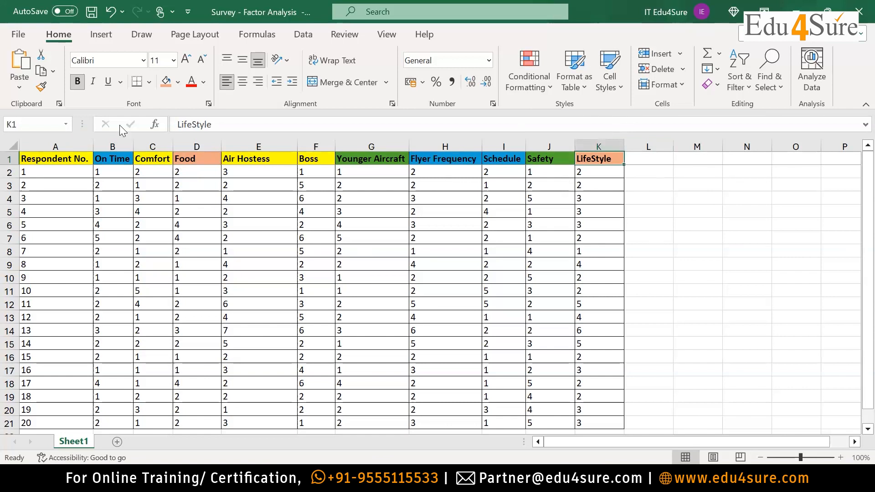
{"action": "left_click", "coordinate": [156, 162]}
{"action": "left_click", "coordinate": [253, 159]}
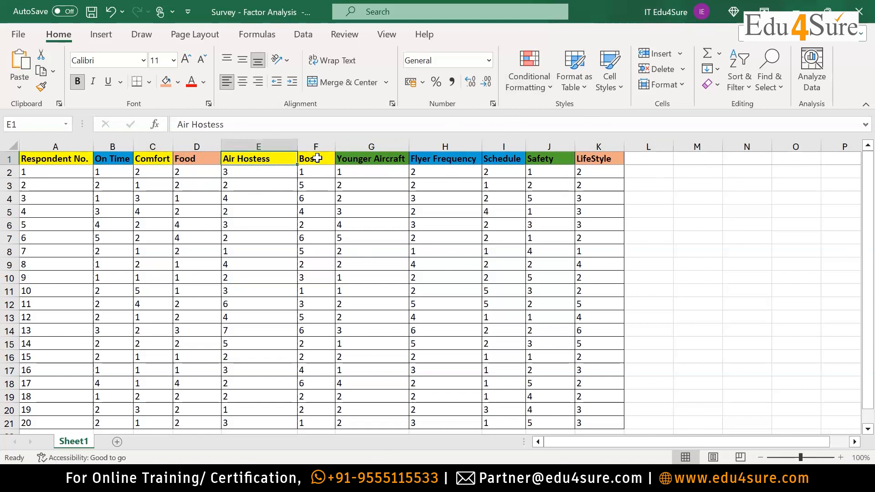
{"action": "left_click", "coordinate": [157, 161]}
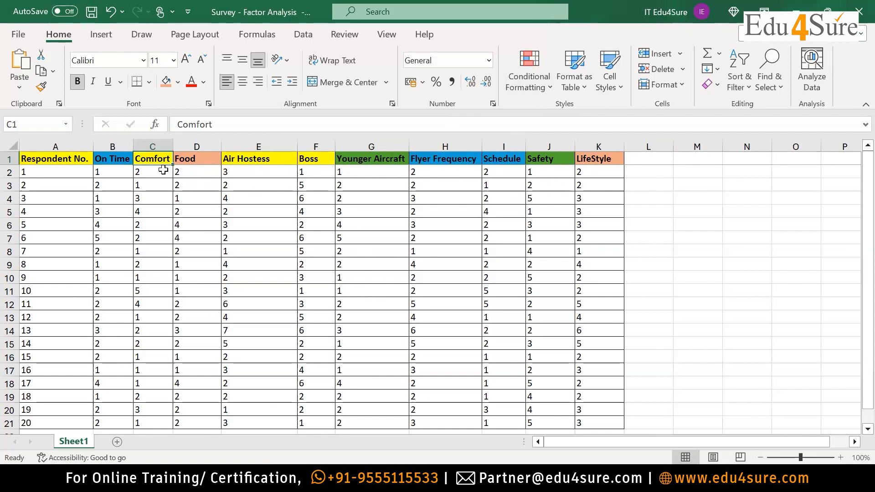
{"action": "left_click", "coordinate": [166, 81]}
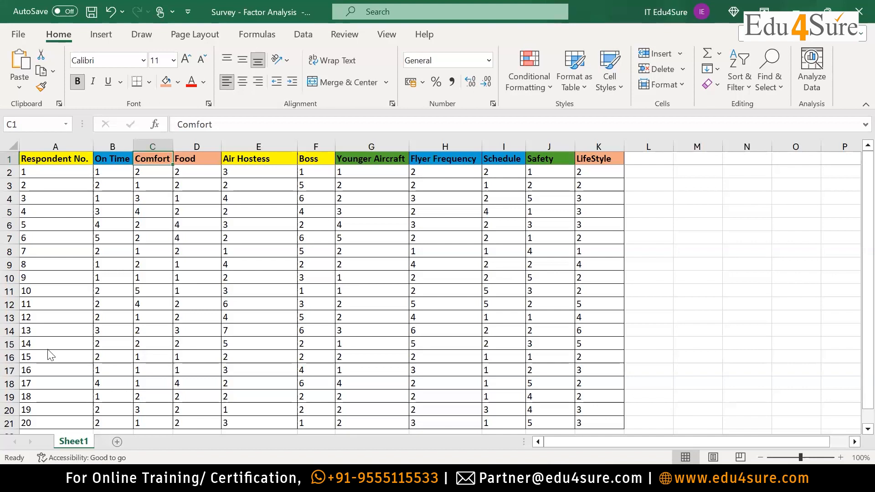
Switch to the PowerPoint presentation to view the Parameters slide listing the survey statements.
{"action": "key", "text": "alt+Tab"}
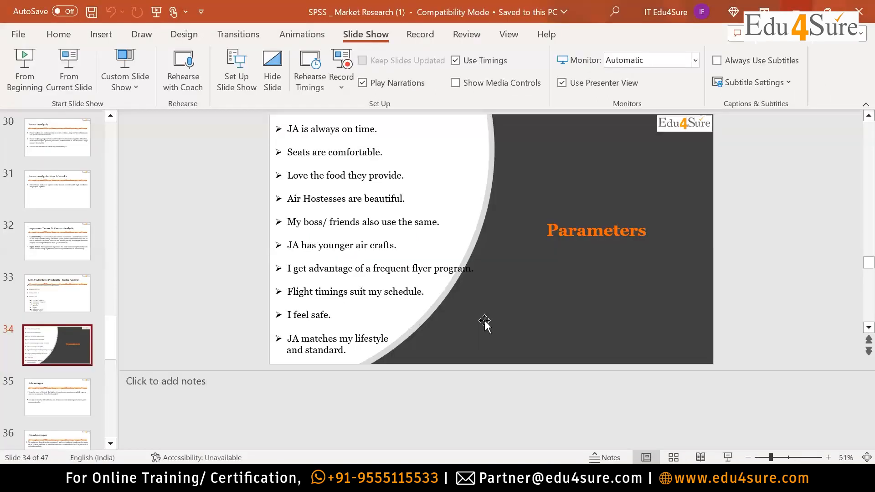
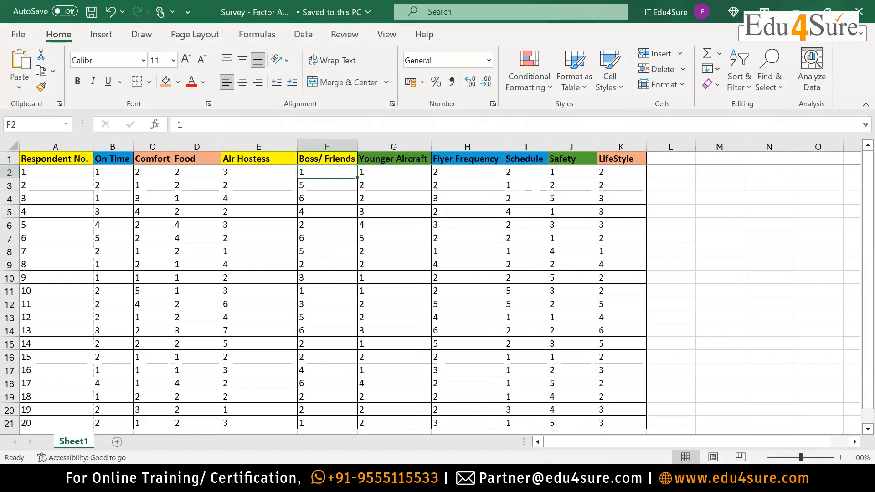
Review the survey statements on the Parameters slide in PowerPoint and return to the Excel survey sheet.
{"action": "key", "text": "alt+Tab"}
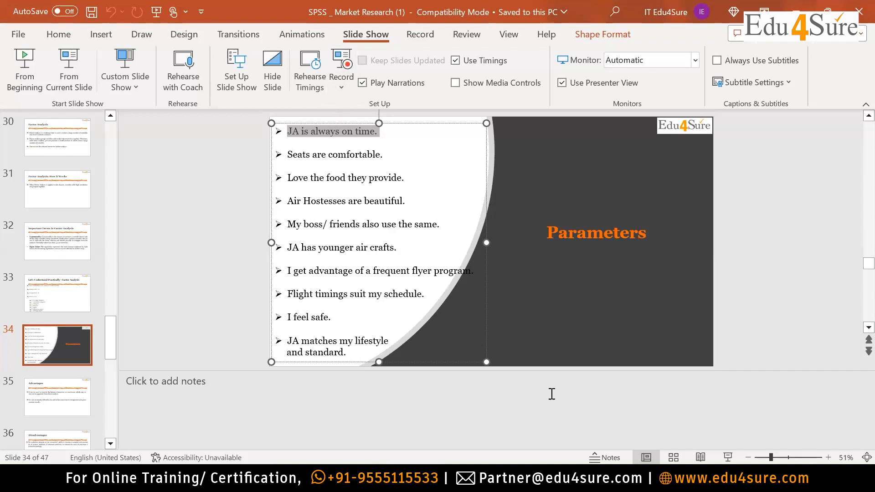
{"action": "left_click", "coordinate": [581, 478]}
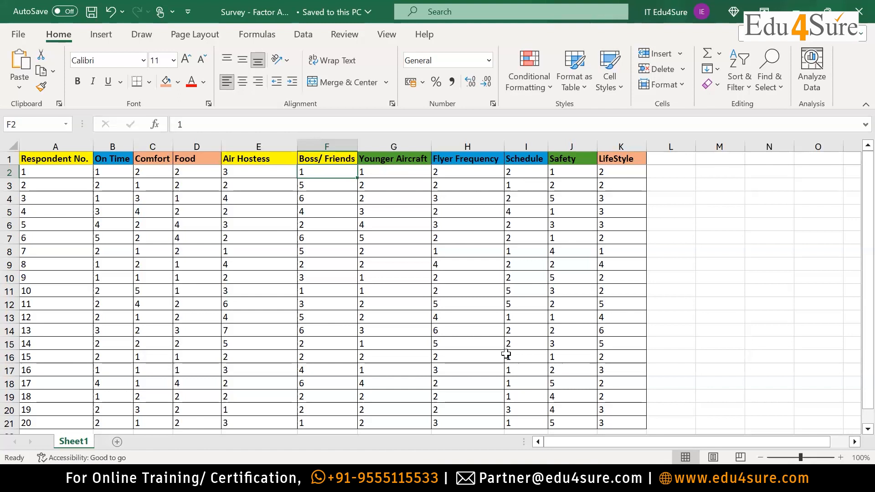
{"action": "key", "text": "alt+Tab"}
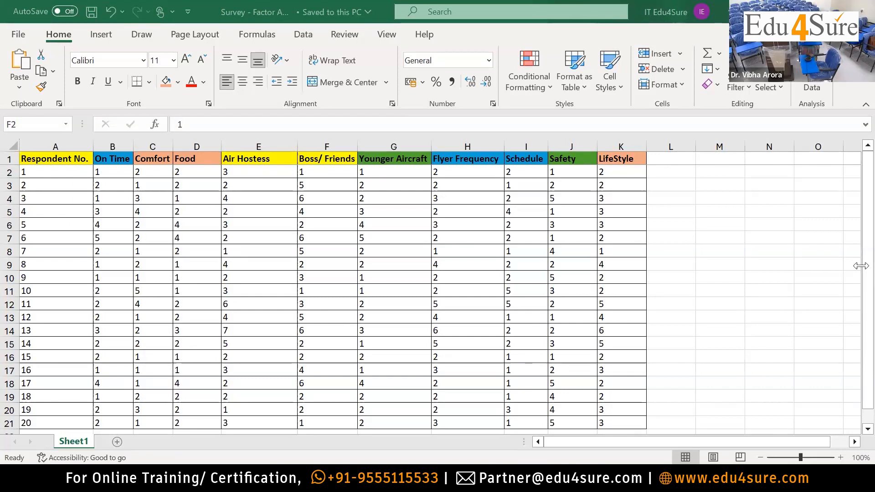
Fill the Boss/ Friends header cell with light pink as a separate group, undoing the fill misplaced on the cell below it.
{"action": "left_click", "coordinate": [336, 182]}
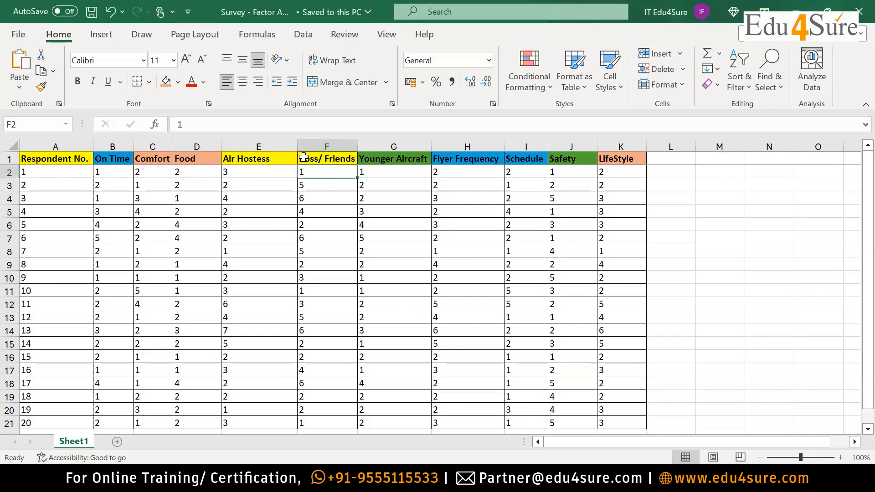
{"action": "left_click", "coordinate": [177, 82]}
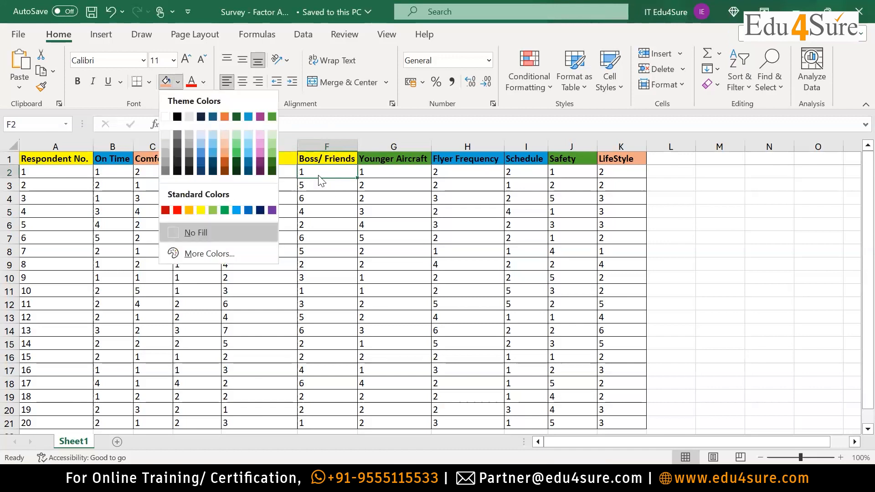
{"action": "left_click", "coordinate": [257, 147]}
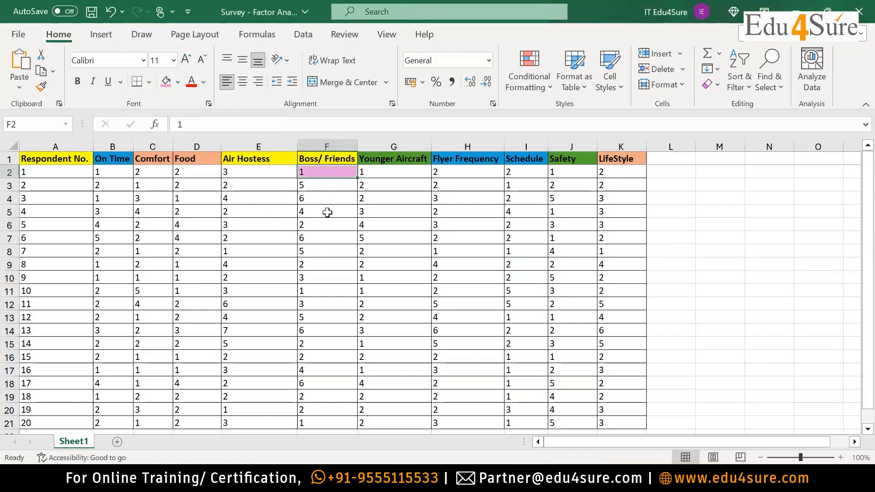
{"action": "key", "text": "ctrl+z"}
{"action": "left_click", "coordinate": [329, 159]}
{"action": "left_click", "coordinate": [166, 83]}
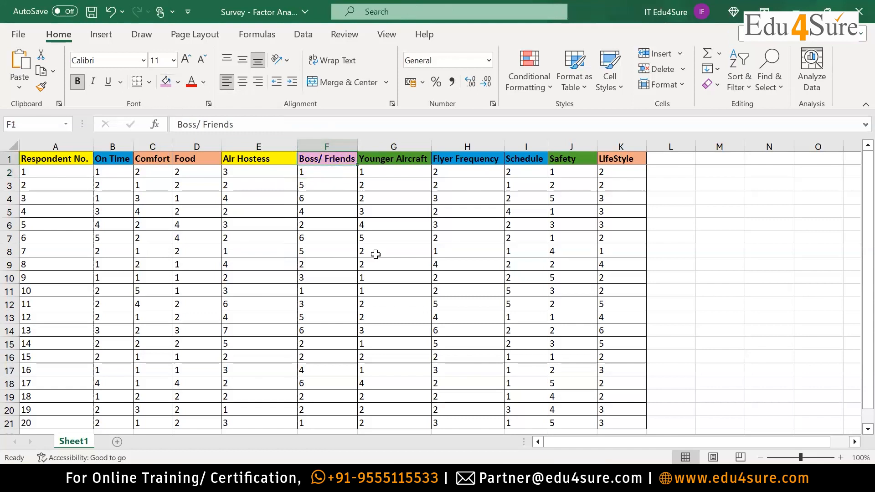
{"action": "left_click", "coordinate": [401, 241]}
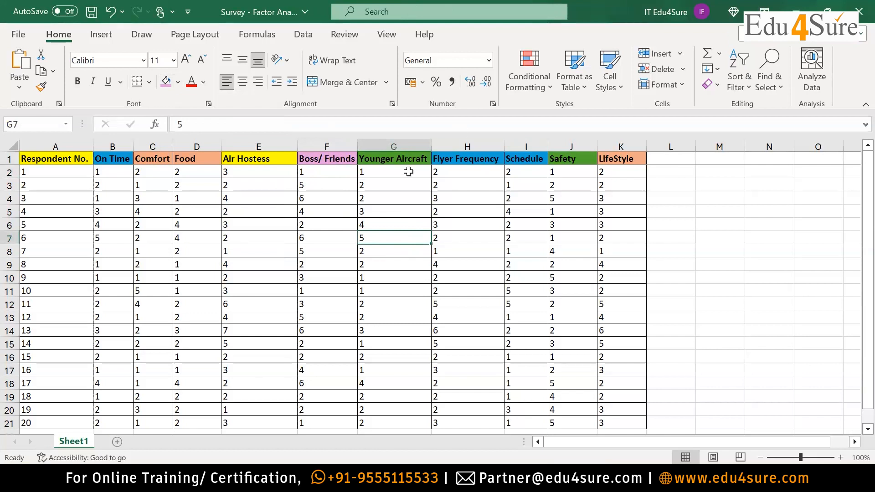
Fill the Air Hostess header cell with the same green as Younger Aircraft and Safety.
{"action": "left_click", "coordinate": [245, 158]}
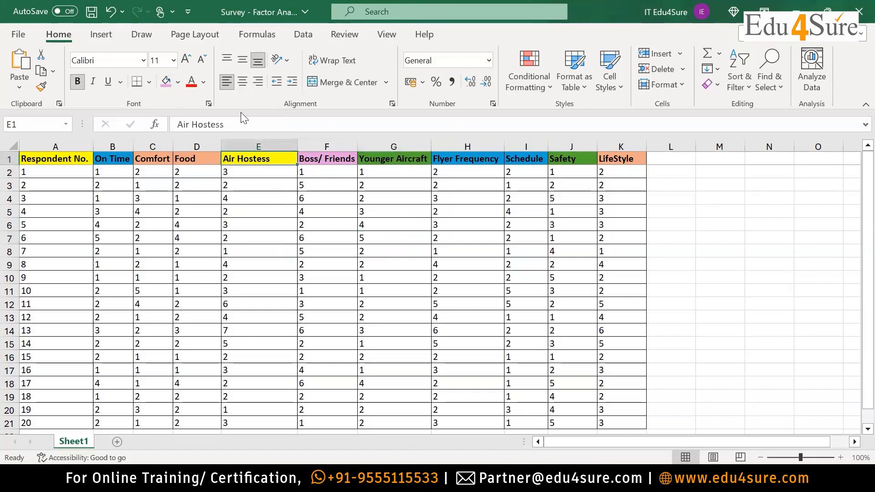
{"action": "left_click", "coordinate": [179, 82]}
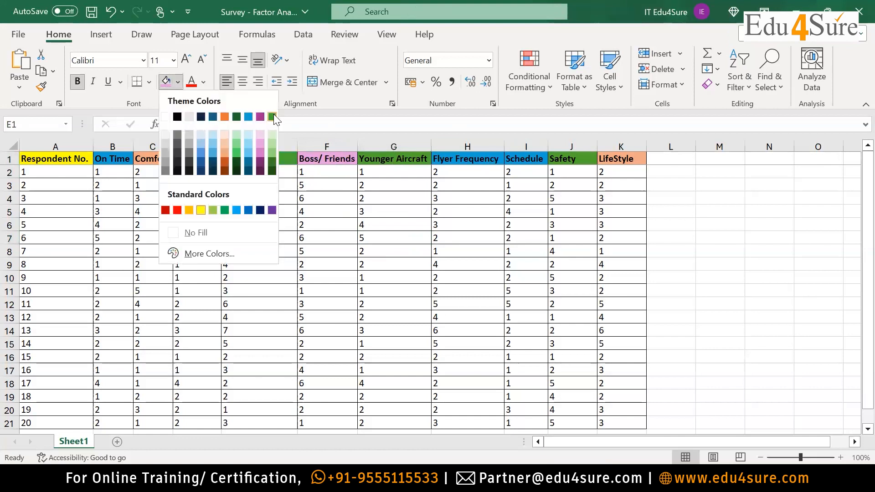
{"action": "left_click", "coordinate": [224, 207]}
{"action": "left_click", "coordinate": [375, 237]}
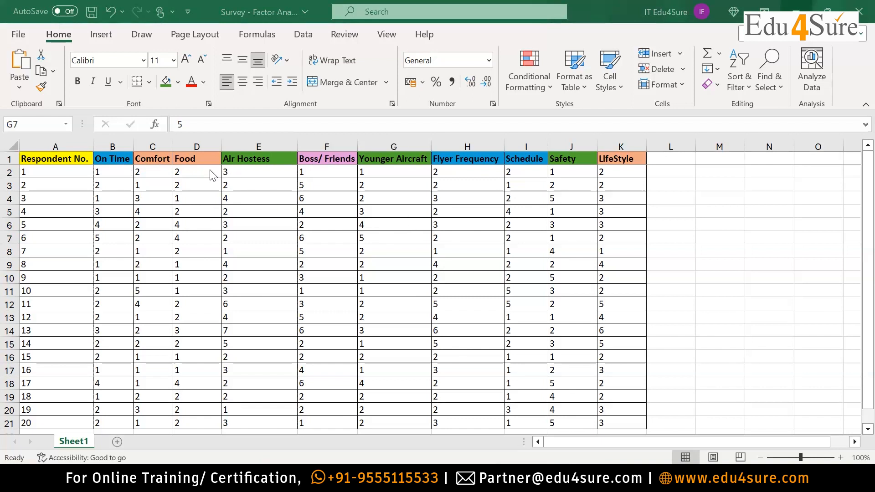
Highlight the parameter headers from On Time to LifeStyle and examine how they are grouped by colour.
{"action": "left_click_drag", "start_coordinate": [128, 163], "coordinate": [611, 159]}
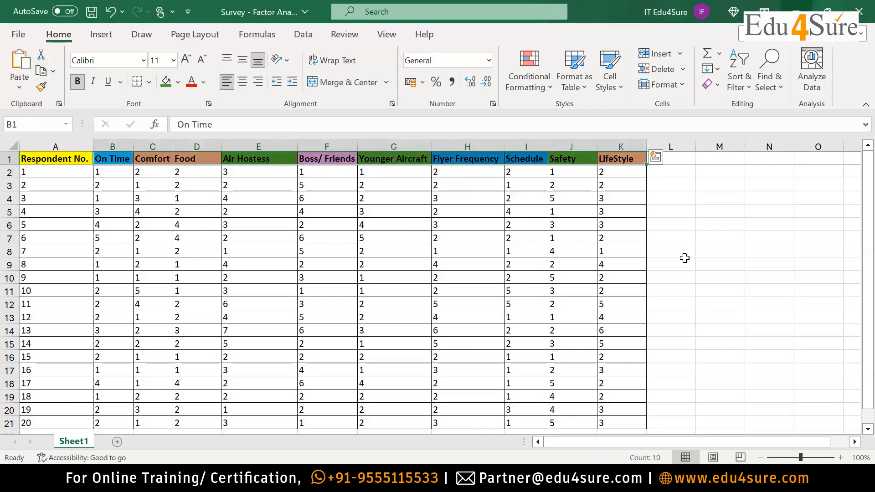
{"action": "left_click", "coordinate": [267, 163]}
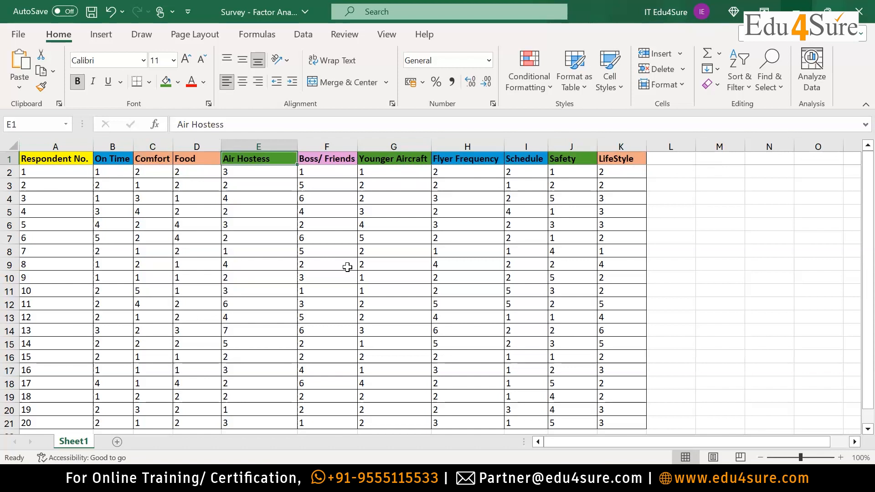
{"action": "left_click_drag", "start_coordinate": [114, 158], "coordinate": [628, 154]}
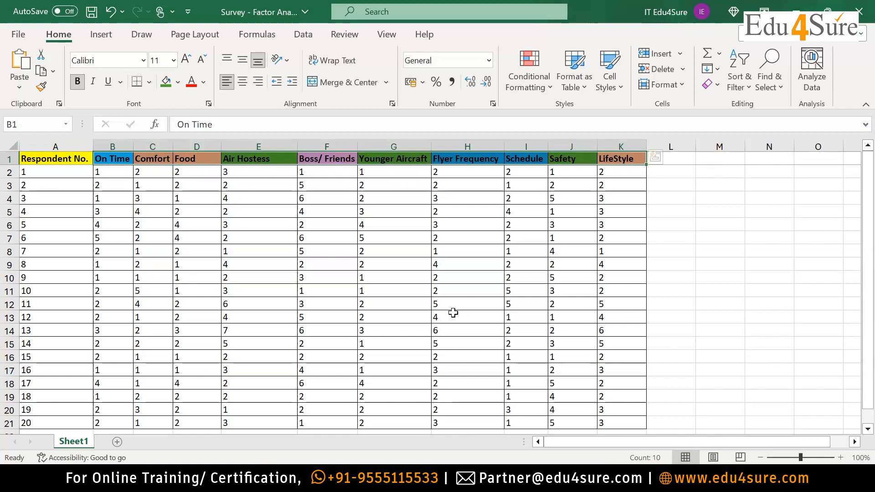
{"action": "left_click_drag", "start_coordinate": [106, 157], "coordinate": [614, 157]}
{"action": "scroll", "coordinate": [690, 259], "scroll_direction": "right", "scroll_amount": 1}
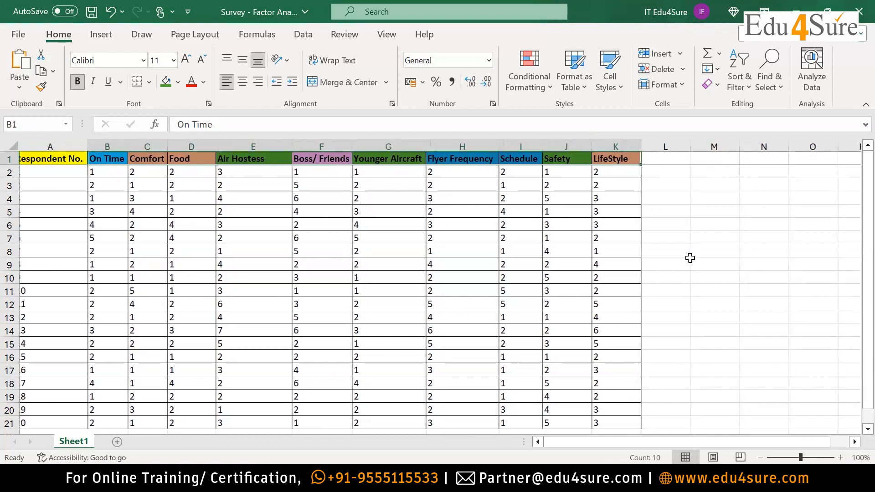
{"action": "scroll", "coordinate": [690, 259], "scroll_direction": "left", "scroll_amount": 1}
{"action": "scroll", "coordinate": [690, 258], "scroll_direction": "left", "scroll_amount": 1}
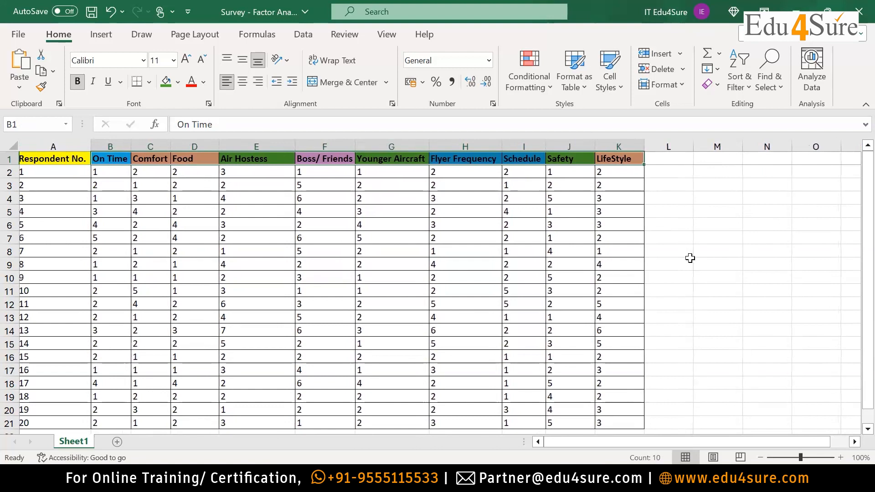
{"action": "scroll", "coordinate": [690, 258], "scroll_direction": "right", "scroll_amount": 1}
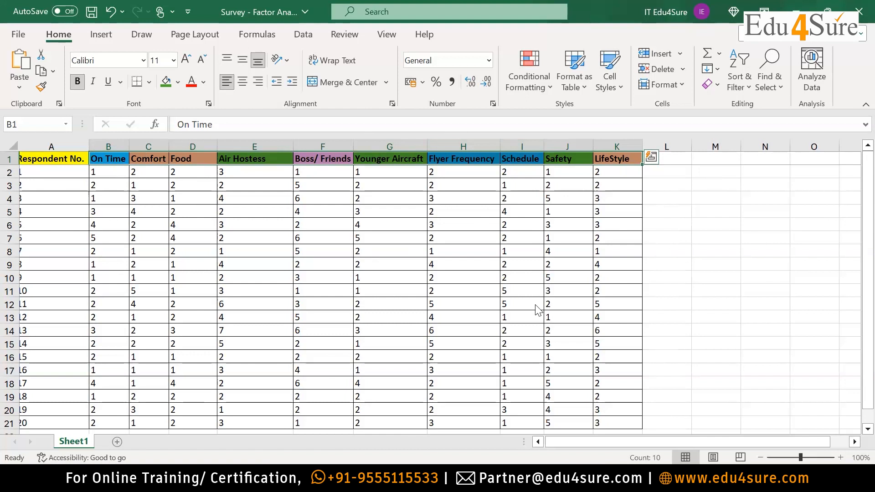
Save the survey workbook and deselect the parameter headers by selecting an empty cell beside the table.
{"action": "key", "text": "alt+Tab"}
{"action": "left_click", "coordinate": [17, 35]}
{"action": "left_click", "coordinate": [34, 192]}
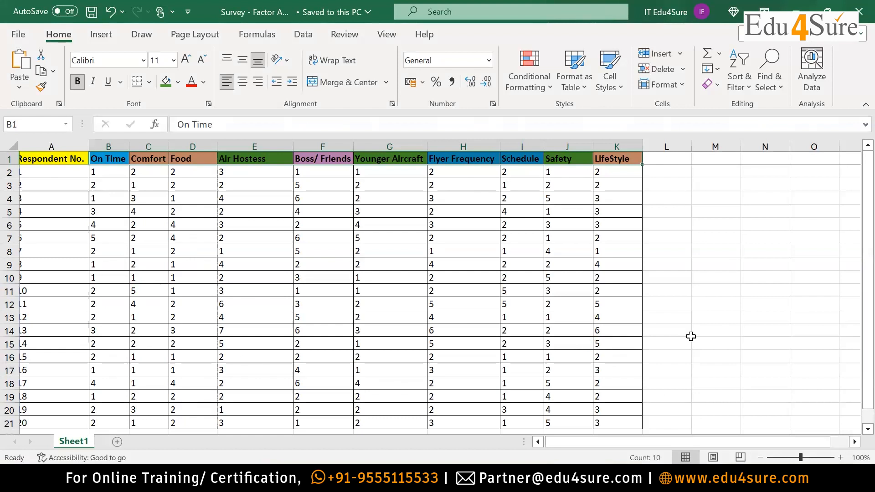
{"action": "left_click", "coordinate": [731, 303]}
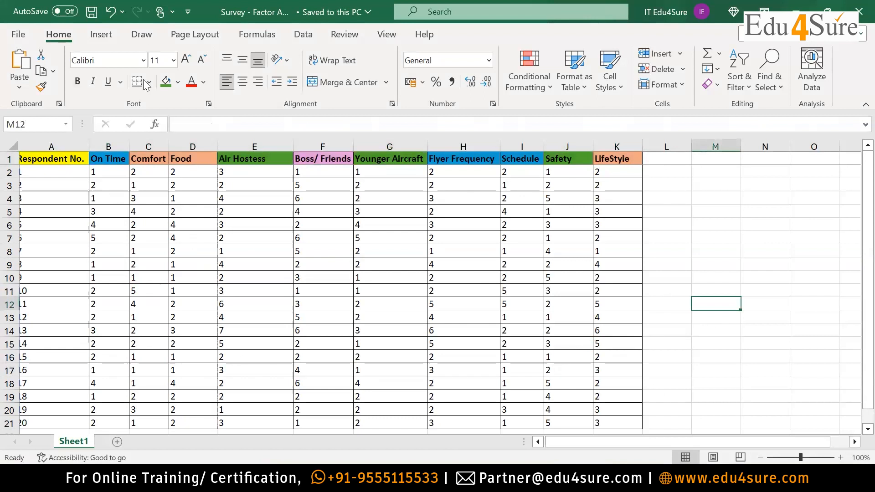
Switch to the PowerPoint presentation and show the Factor Analysis slide as a full-screen slide show.
{"action": "key", "text": "alt+Tab"}
{"action": "left_click", "coordinate": [75, 77]}
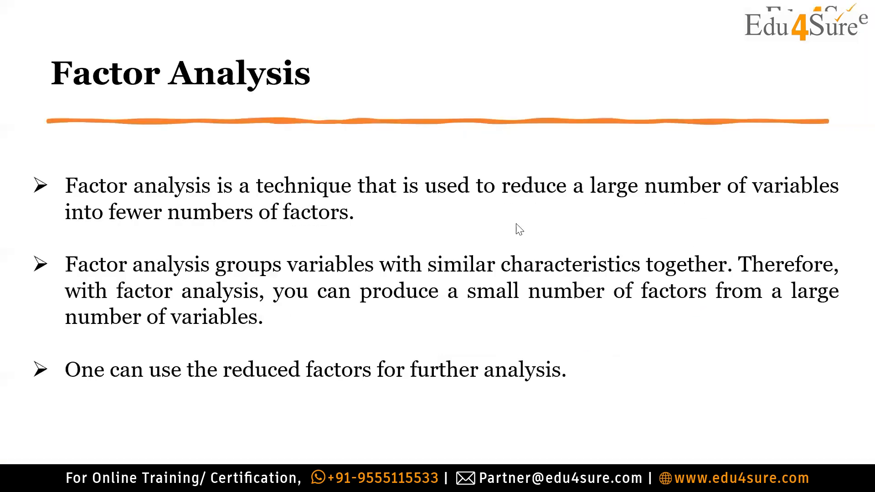
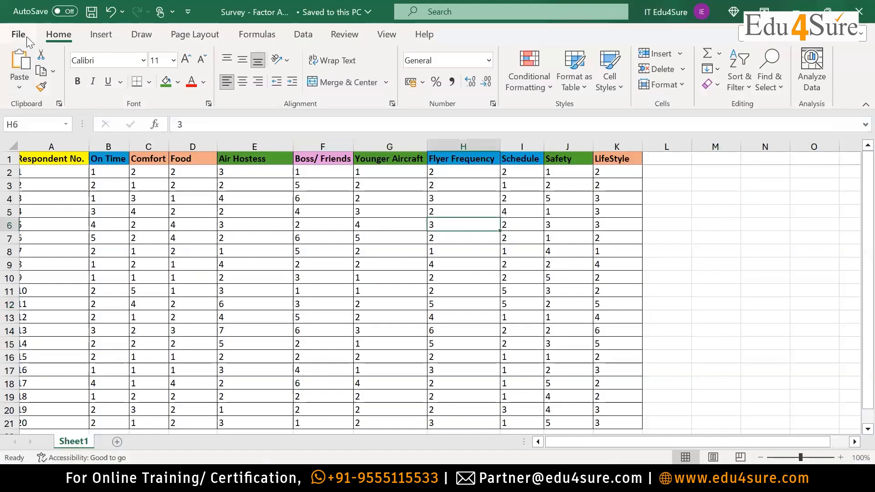
Save and close the Survey - Factor Analysis workbook and return to the SPSS folder in Google Drive.
{"action": "left_click", "coordinate": [22, 35]}
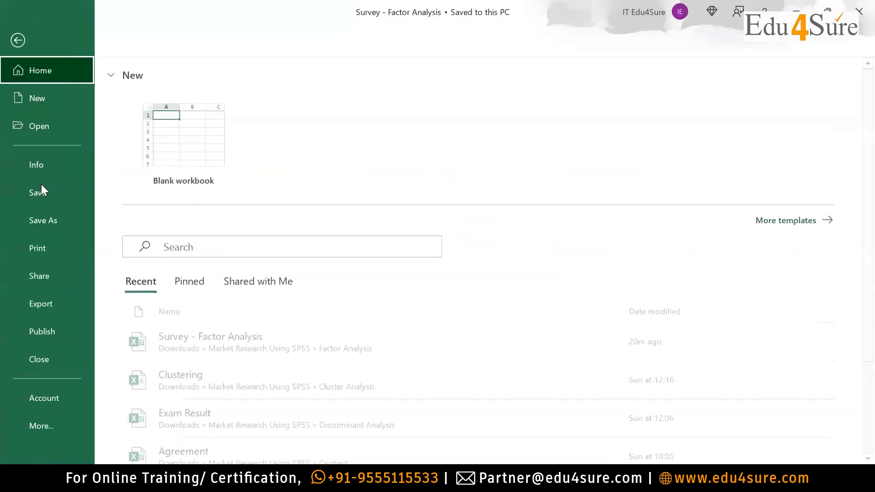
{"action": "left_click", "coordinate": [40, 189]}
{"action": "left_click", "coordinate": [864, 14]}
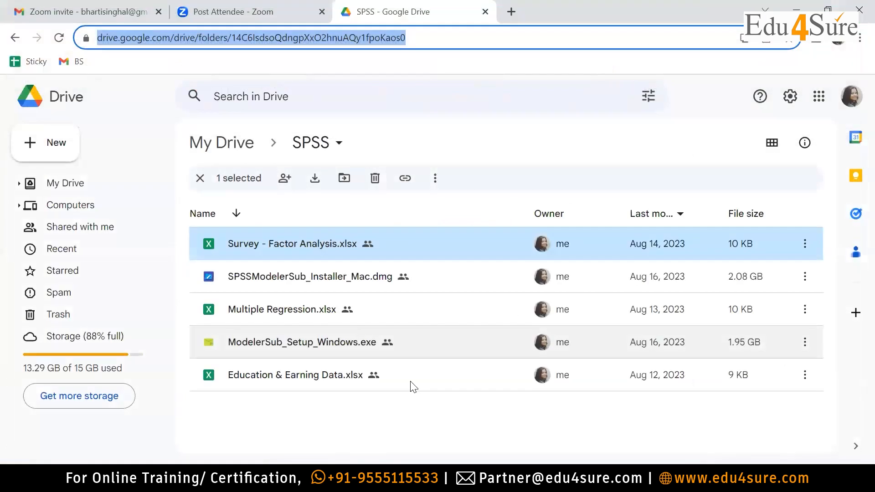
{"action": "left_click", "coordinate": [351, 481]}
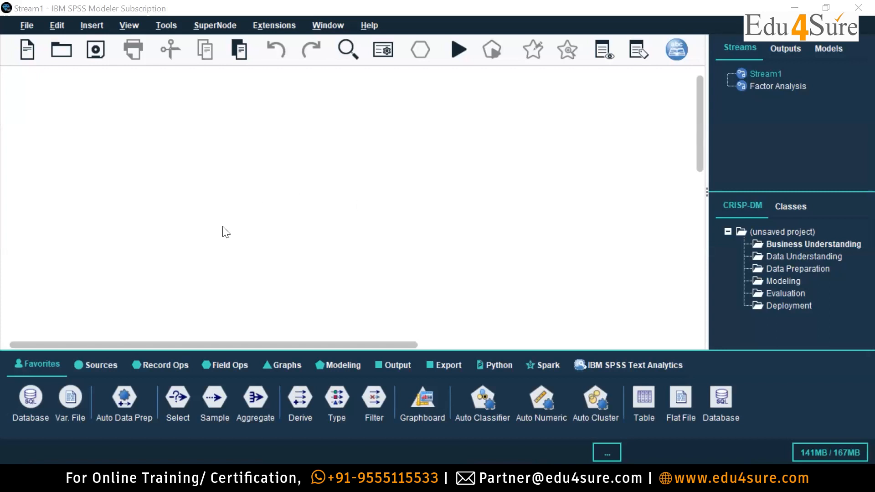
In SPSS Modeler, add an Excel source node to Stream1 and set its import file to Survey - Factor Analysis.xlsx.
{"action": "left_click", "coordinate": [102, 365]}
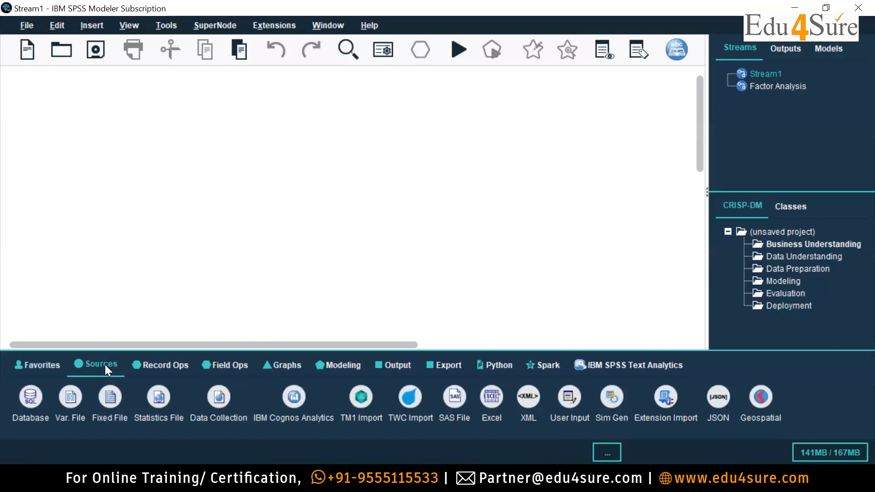
{"action": "double_click", "coordinate": [492, 400]}
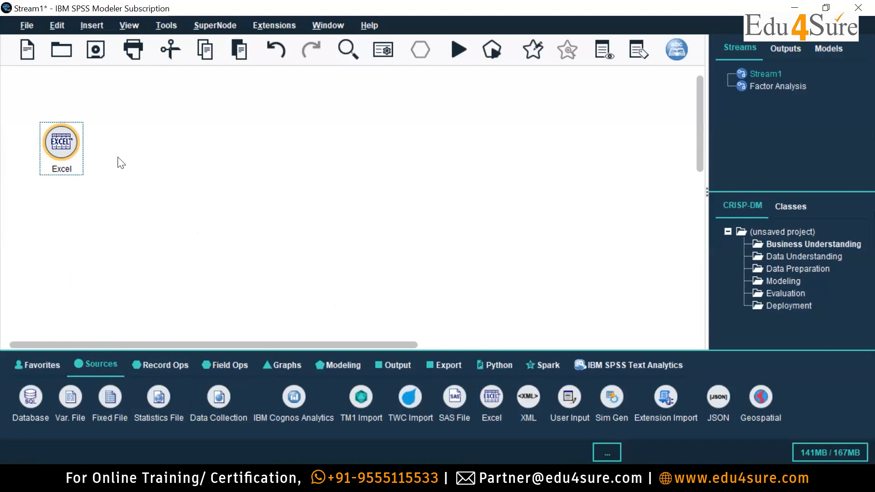
{"action": "double_click", "coordinate": [67, 149]}
{"action": "left_click", "coordinate": [462, 219]}
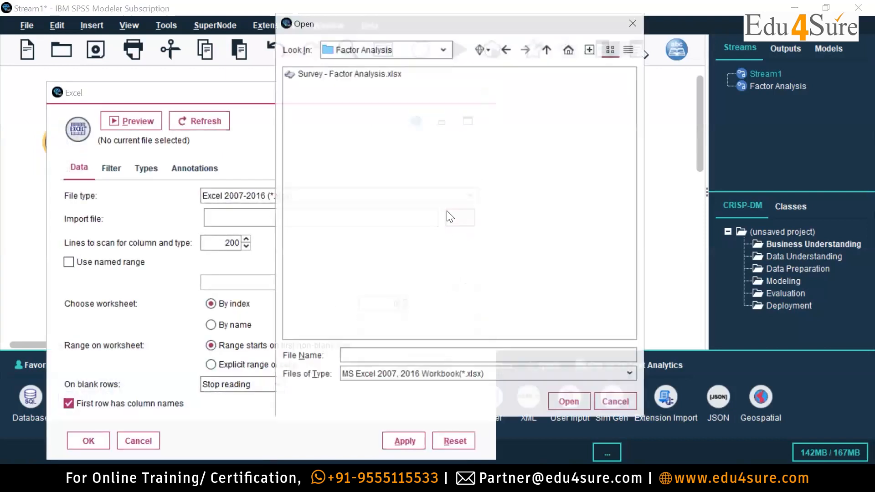
{"action": "left_click", "coordinate": [371, 75]}
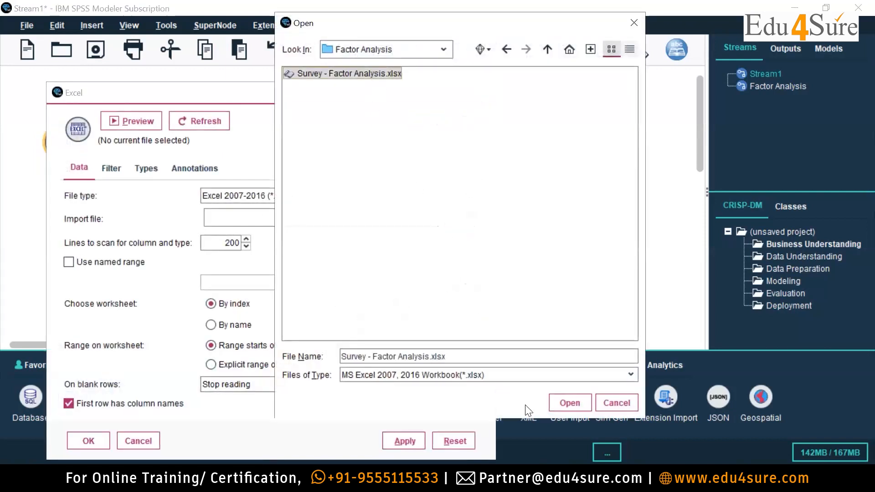
{"action": "left_click", "coordinate": [567, 397]}
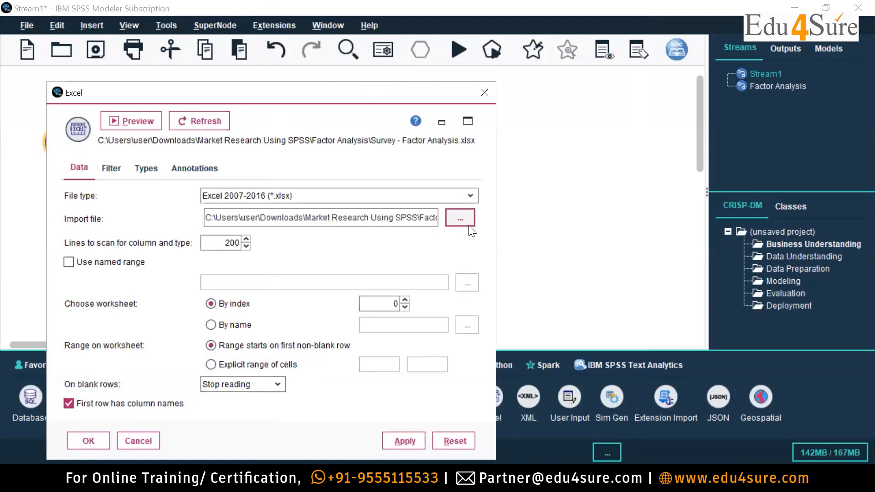
{"action": "left_click", "coordinate": [410, 439]}
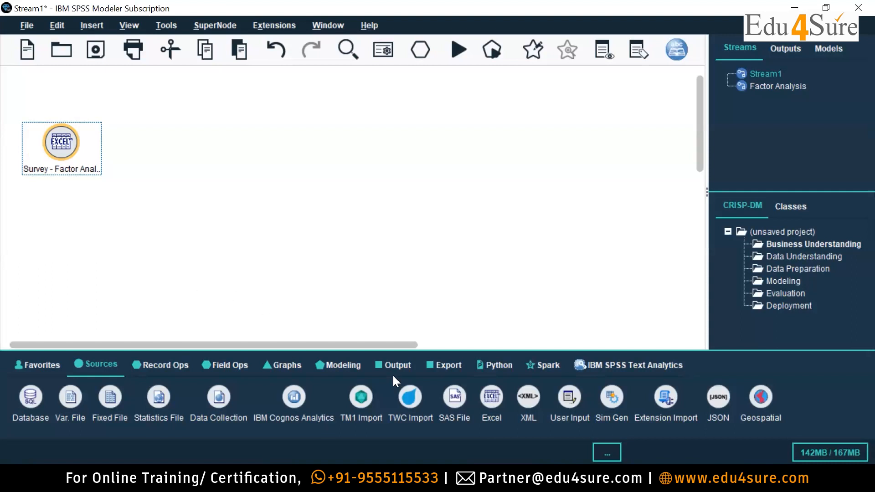
Try to view the survey source node's data as a chart and as a spreadsheet, and close the data viewer.
{"action": "right_click", "coordinate": [68, 147]}
{"action": "left_click", "coordinate": [135, 459]}
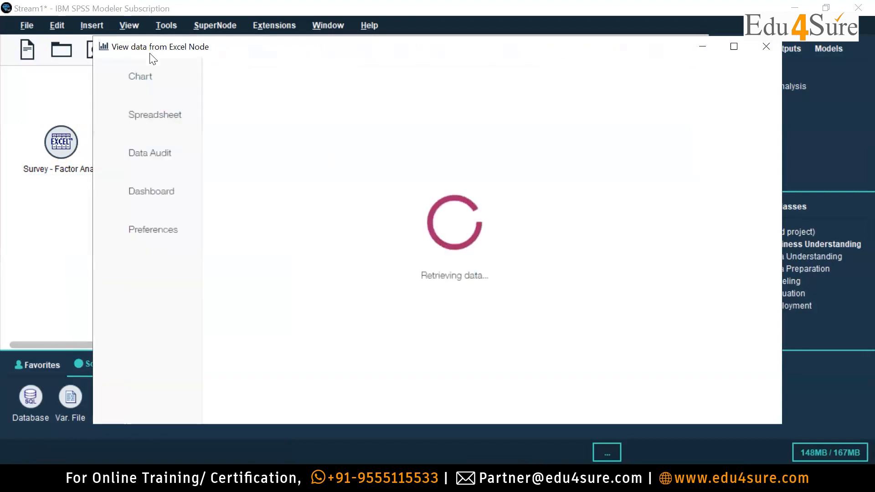
{"action": "left_click", "coordinate": [142, 119]}
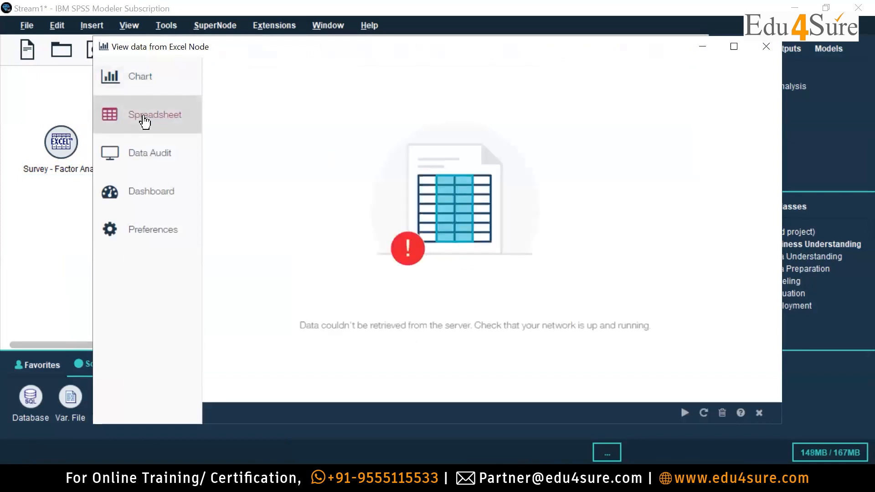
{"action": "left_click", "coordinate": [186, 77]}
{"action": "left_click", "coordinate": [176, 121]}
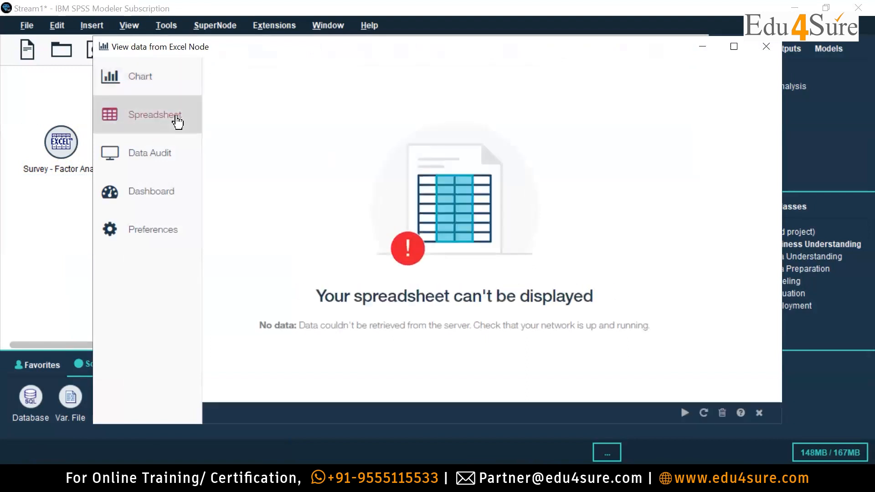
{"action": "left_click", "coordinate": [766, 46]}
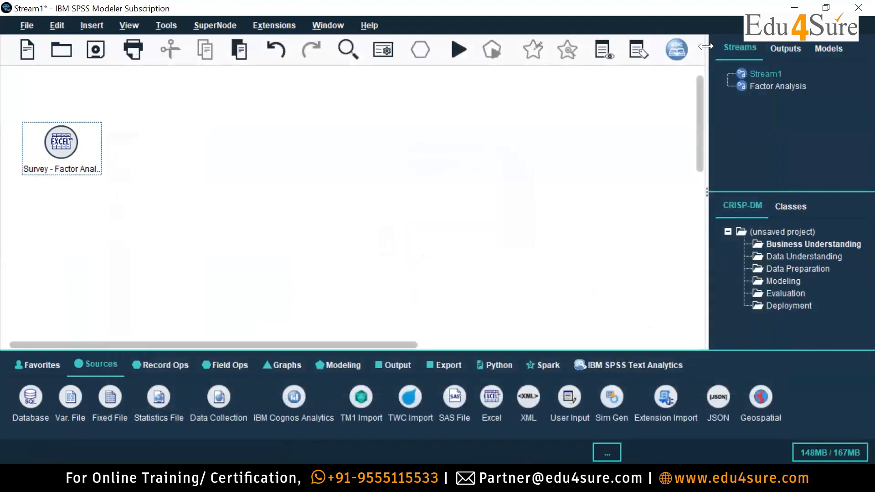
Try running the stream, and reopen the survey node's data viewer to check its spreadsheet view again.
{"action": "left_click", "coordinate": [458, 50]}
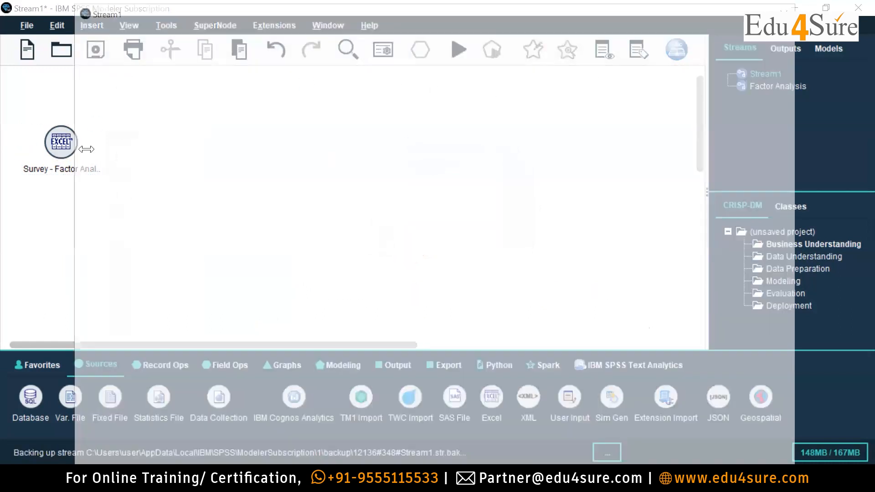
{"action": "left_click", "coordinate": [791, 8]}
{"action": "left_click", "coordinate": [74, 146]}
{"action": "right_click", "coordinate": [74, 146]}
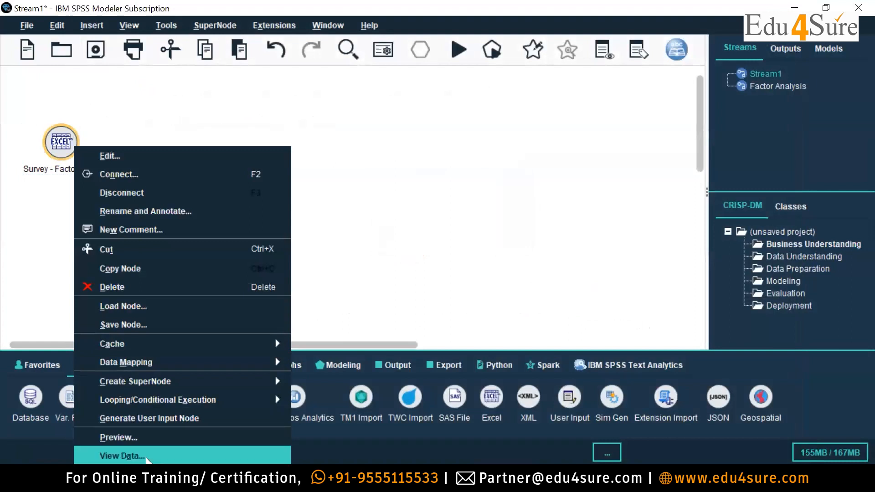
{"action": "left_click", "coordinate": [147, 456]}
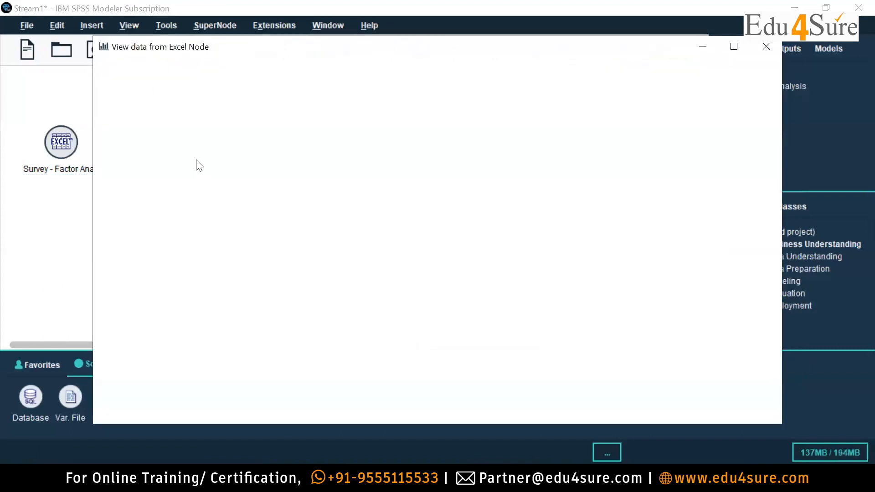
{"action": "mouse_move", "coordinate": [141, 118]}
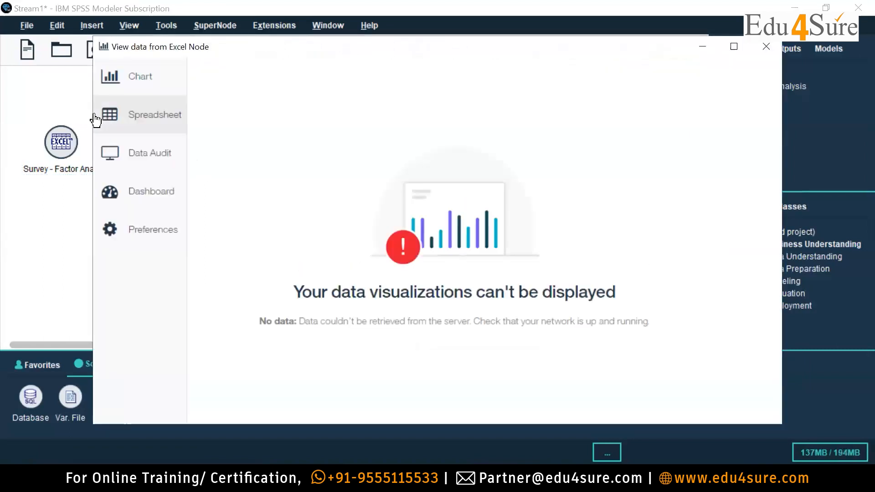
{"action": "left_click", "coordinate": [139, 119]}
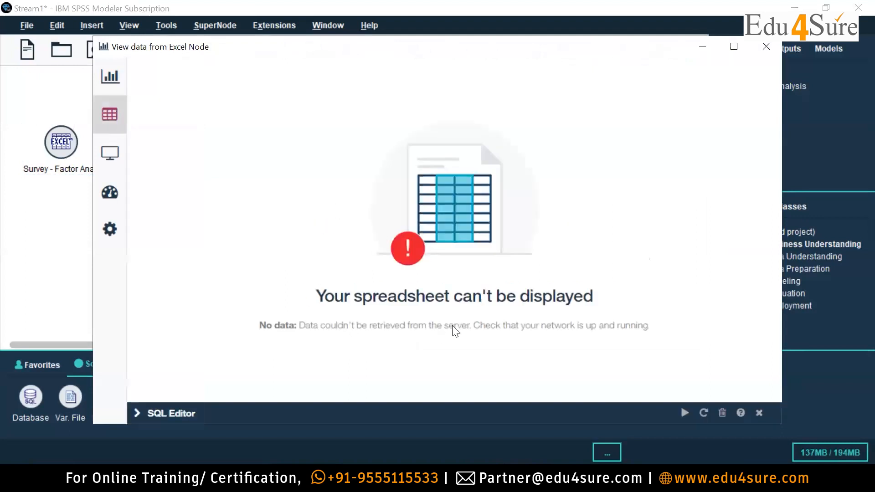
{"action": "left_click", "coordinate": [766, 46]}
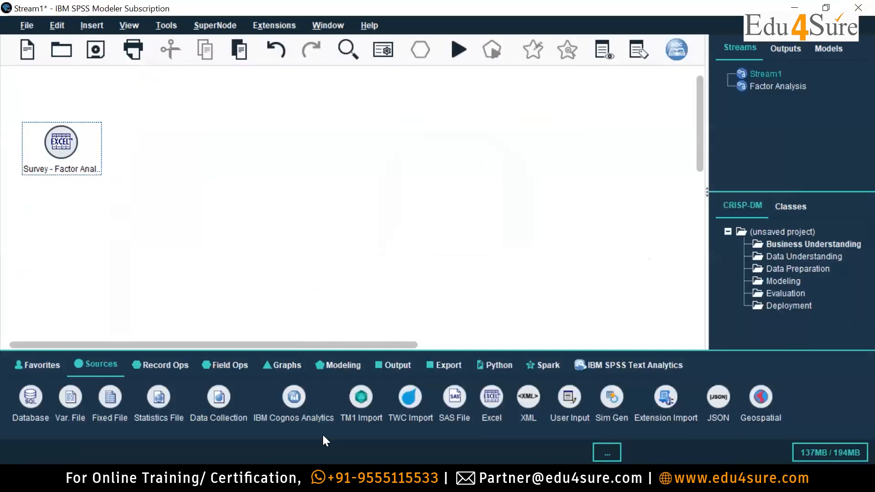
Reselect Survey - Factor Analysis.xlsx as the Excel source node's import file and apply the settings.
{"action": "double_click", "coordinate": [70, 156]}
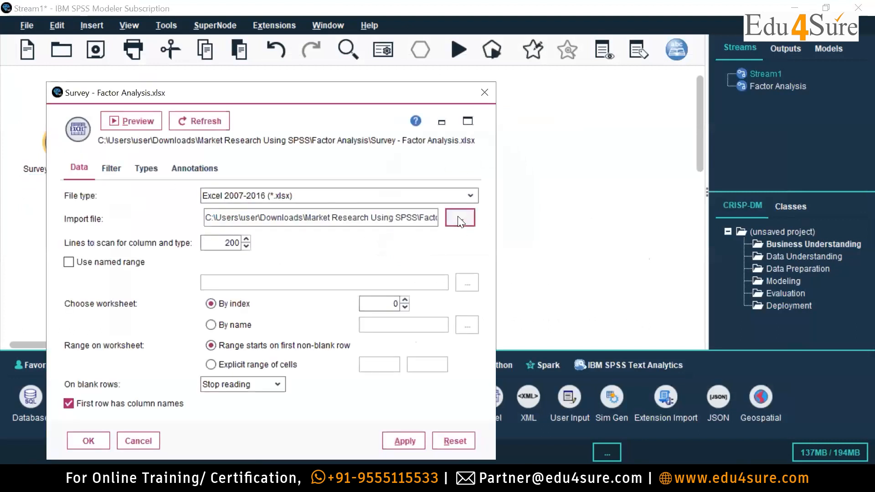
{"action": "left_click", "coordinate": [459, 219]}
{"action": "left_click", "coordinate": [358, 77]}
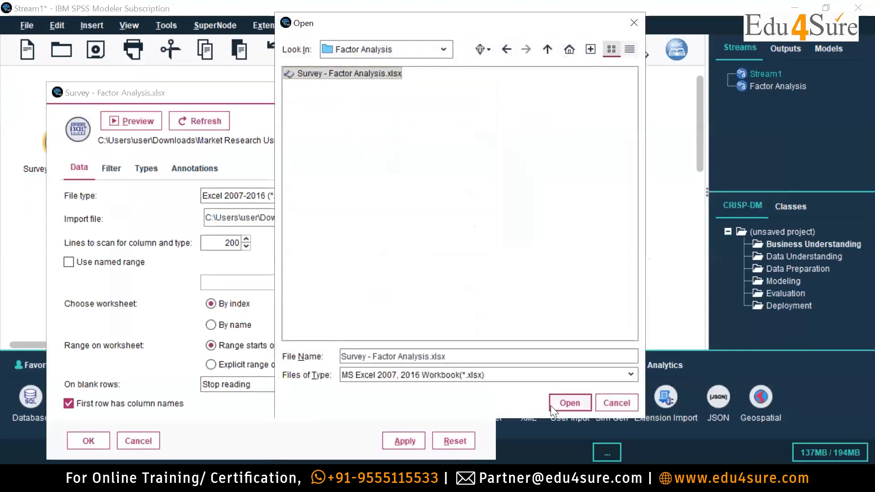
{"action": "left_click", "coordinate": [564, 402]}
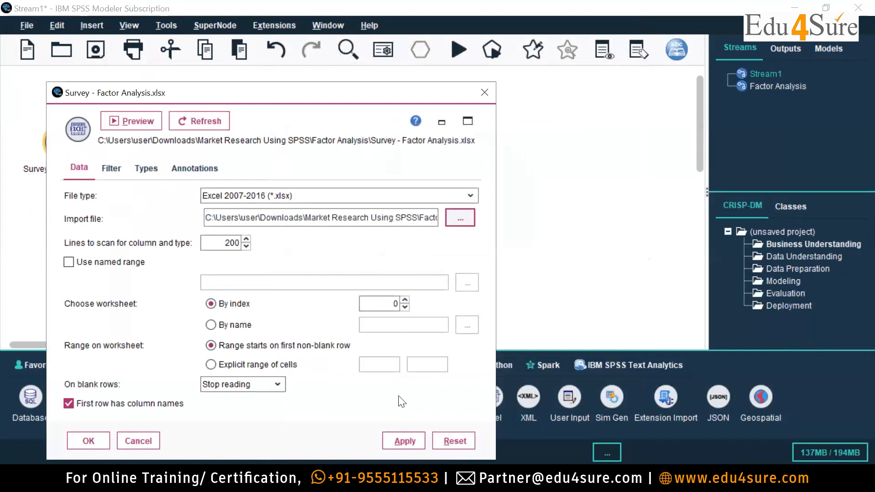
{"action": "left_click", "coordinate": [391, 439]}
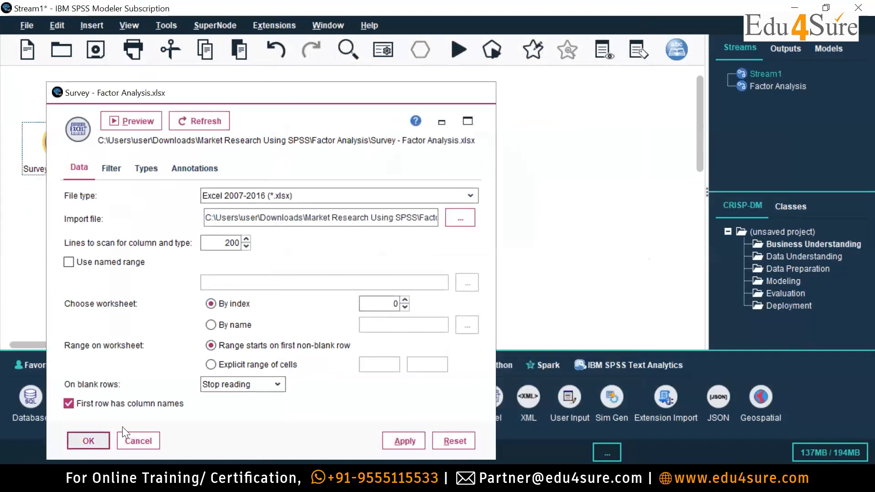
{"action": "left_click", "coordinate": [88, 441]}
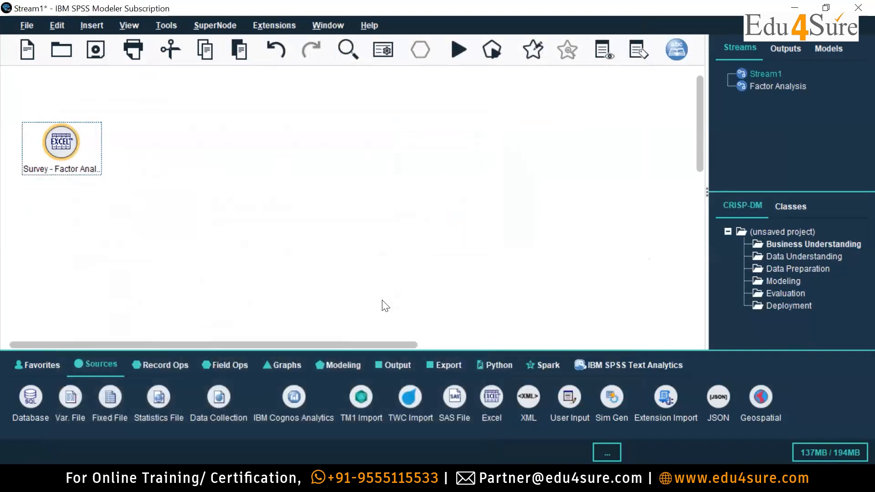
Preview the records imported by the survey source node and close the preview.
{"action": "right_click", "coordinate": [80, 144]}
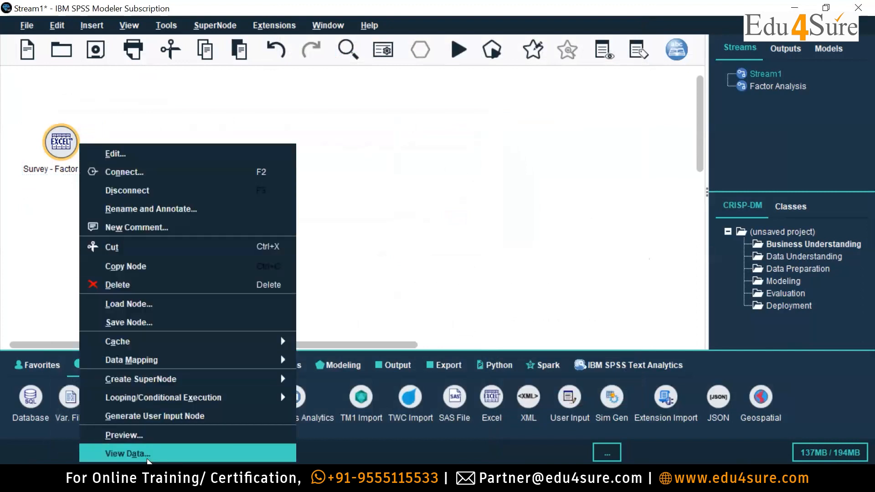
{"action": "left_click", "coordinate": [151, 437]}
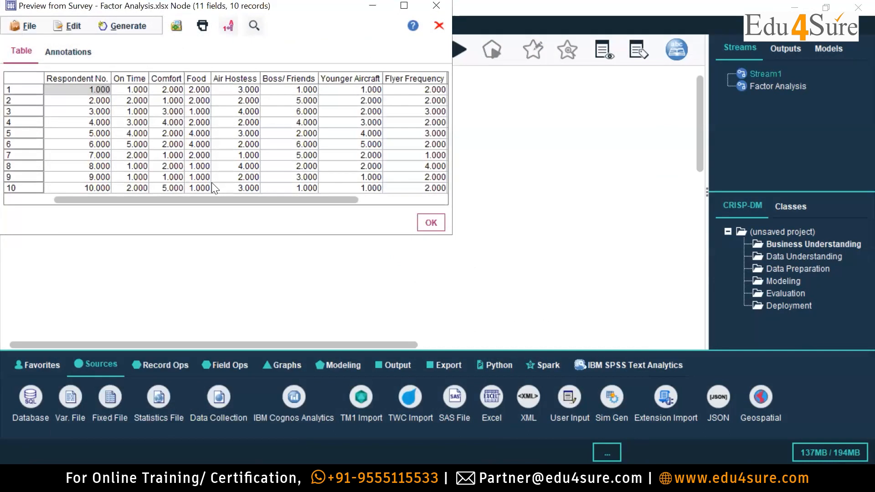
{"action": "left_click_drag", "start_coordinate": [149, 199], "coordinate": [84, 208]}
{"action": "left_click", "coordinate": [436, 6]}
Preview the survey node's records again, enlarging the preview window to examine every field from Respondent No. to LifeStyle.
{"action": "right_click", "coordinate": [60, 161]}
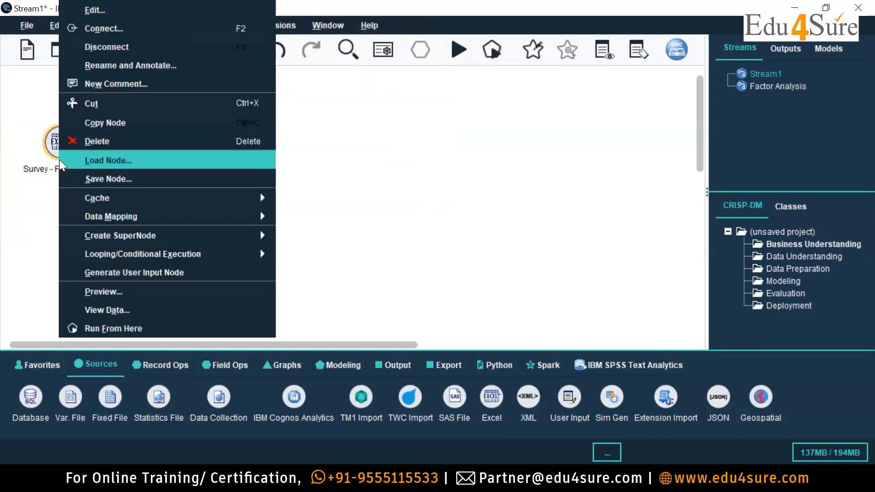
{"action": "left_click", "coordinate": [157, 294]}
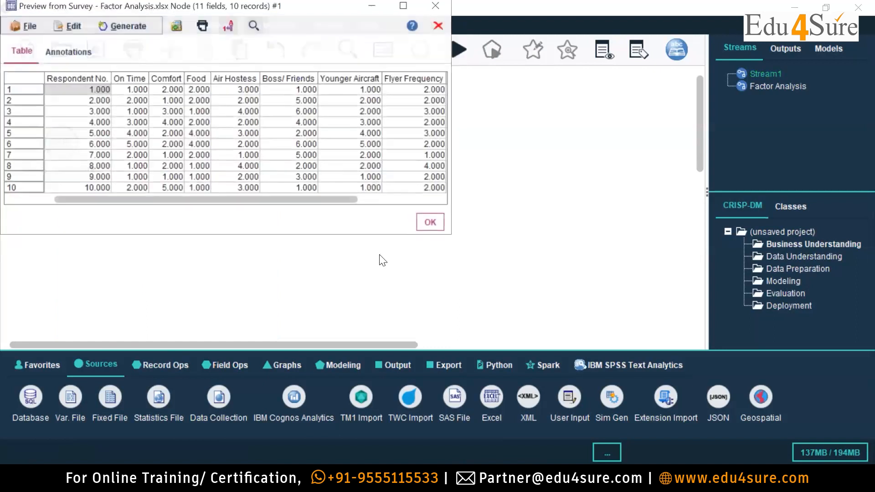
{"action": "left_click_drag", "start_coordinate": [312, 197], "coordinate": [182, 206]}
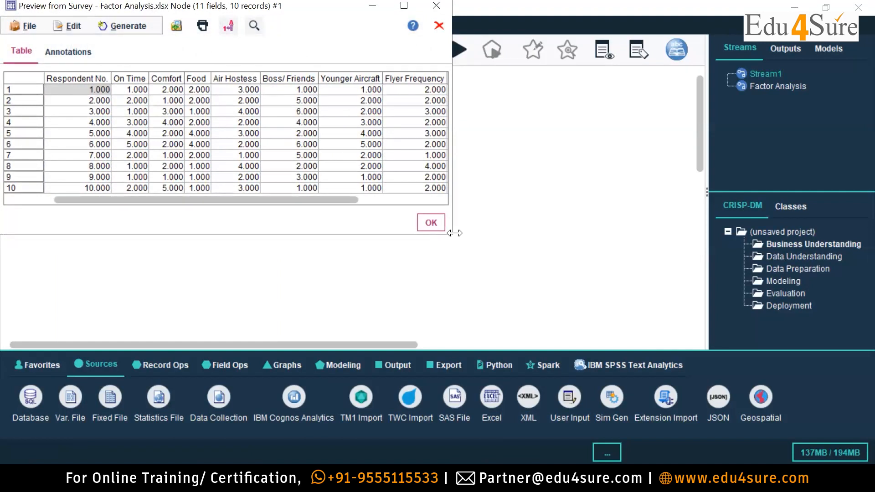
{"action": "left_click_drag", "start_coordinate": [450, 235], "coordinate": [613, 295]}
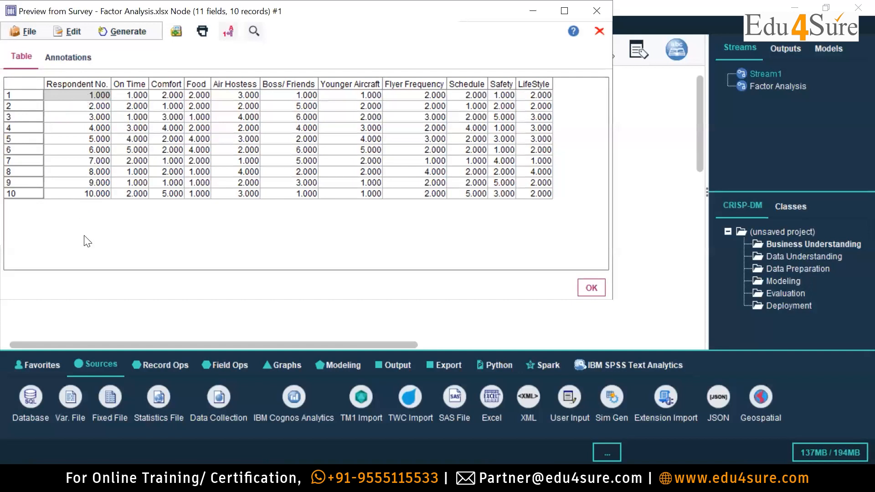
{"action": "left_click", "coordinate": [600, 10]}
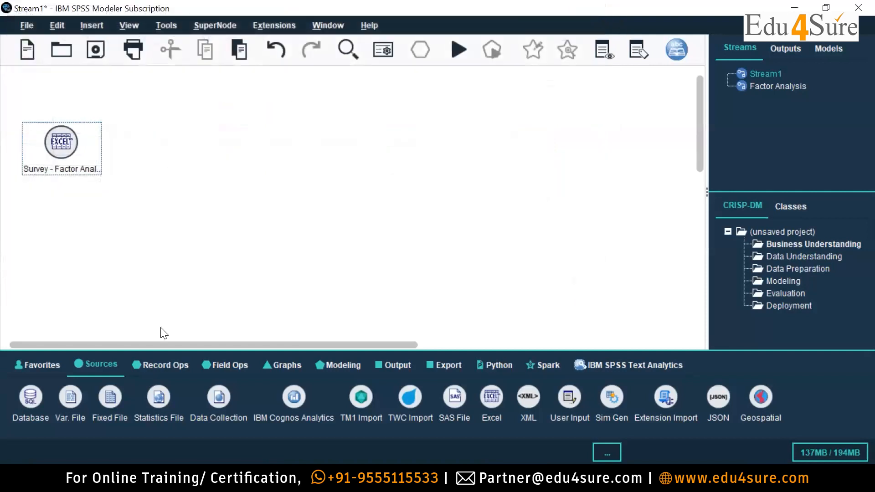
Add a Filter node from the field operations and connect it to the survey source node.
{"action": "left_click", "coordinate": [174, 363]}
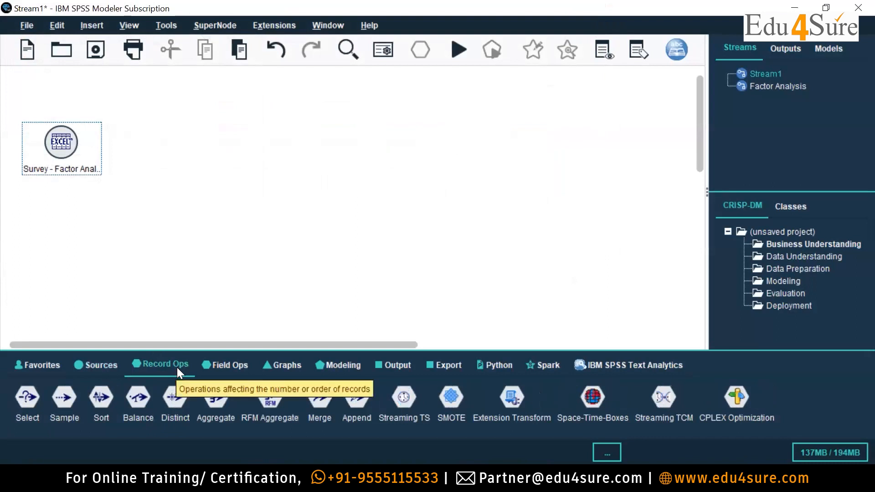
{"action": "left_click", "coordinate": [231, 364]}
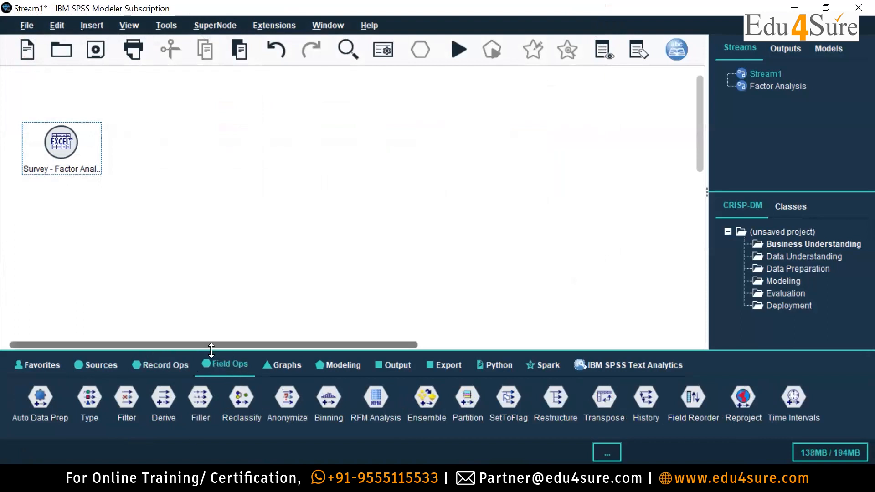
{"action": "left_click", "coordinate": [237, 364]}
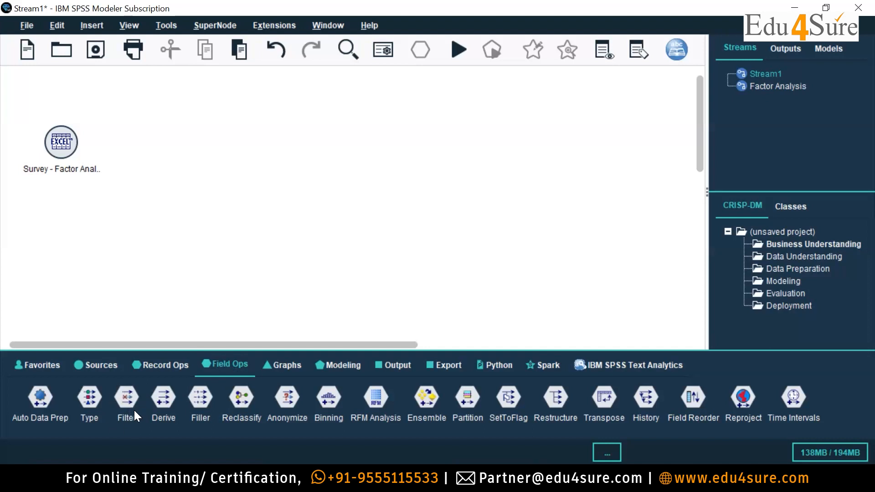
{"action": "double_click", "coordinate": [124, 395]}
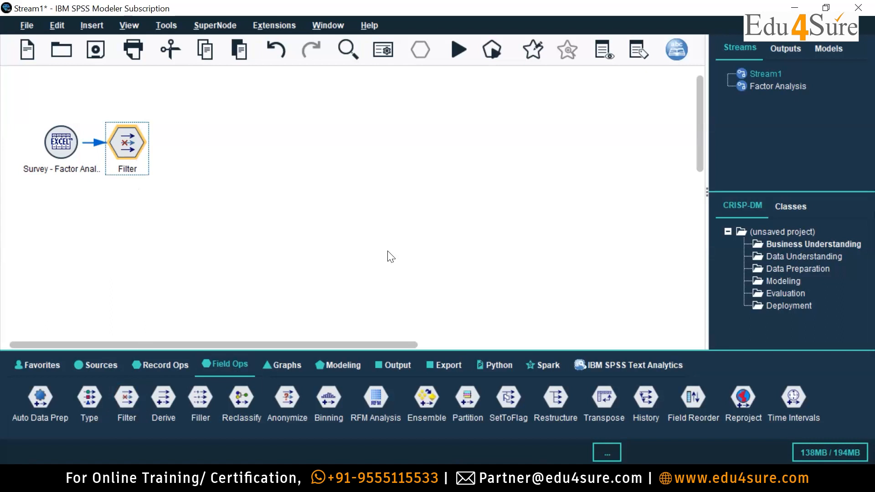
Exclude the Respondent No. field in the Filter node and accept the filter settings.
{"action": "double_click", "coordinate": [137, 137]}
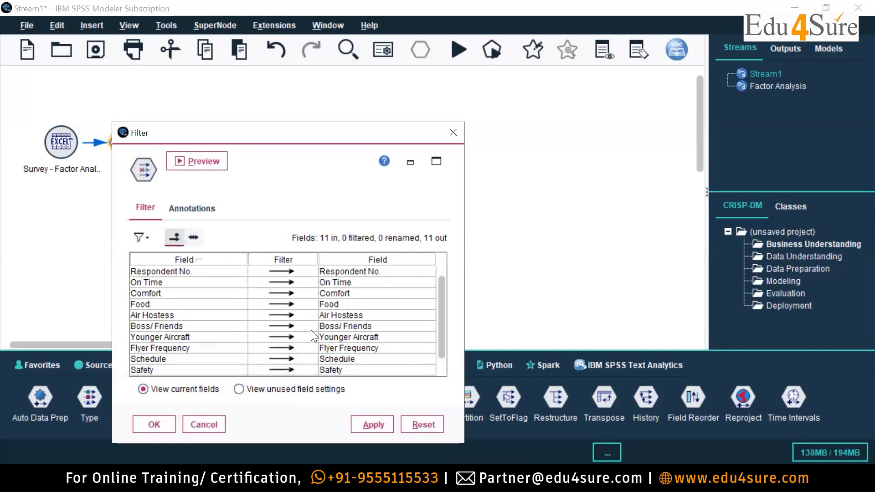
{"action": "left_click", "coordinate": [279, 271]}
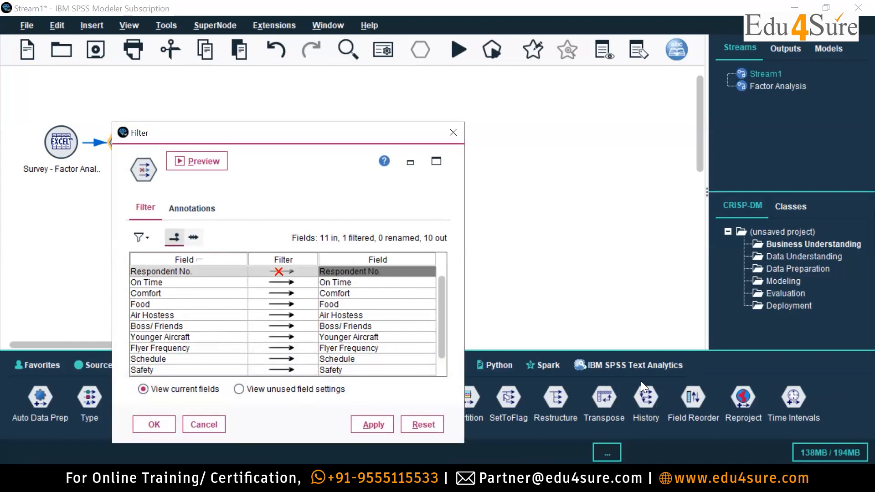
{"action": "left_click_drag", "start_coordinate": [444, 300], "coordinate": [441, 358]}
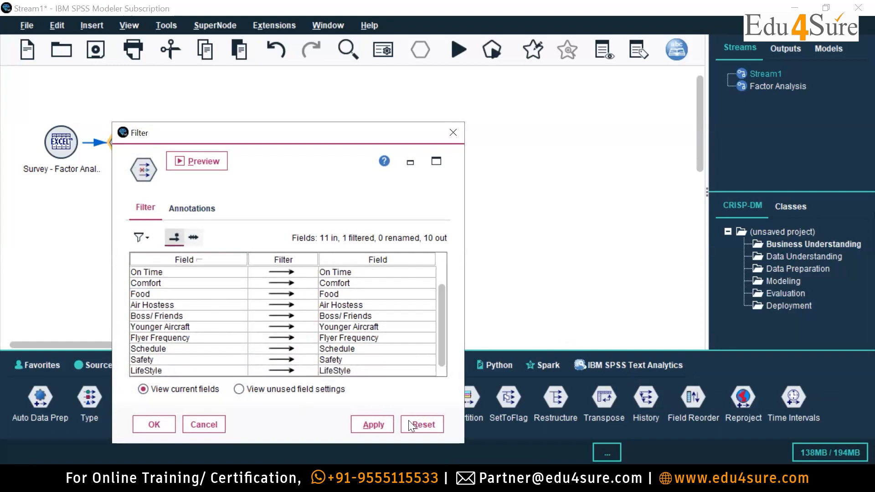
{"action": "left_click", "coordinate": [151, 426]}
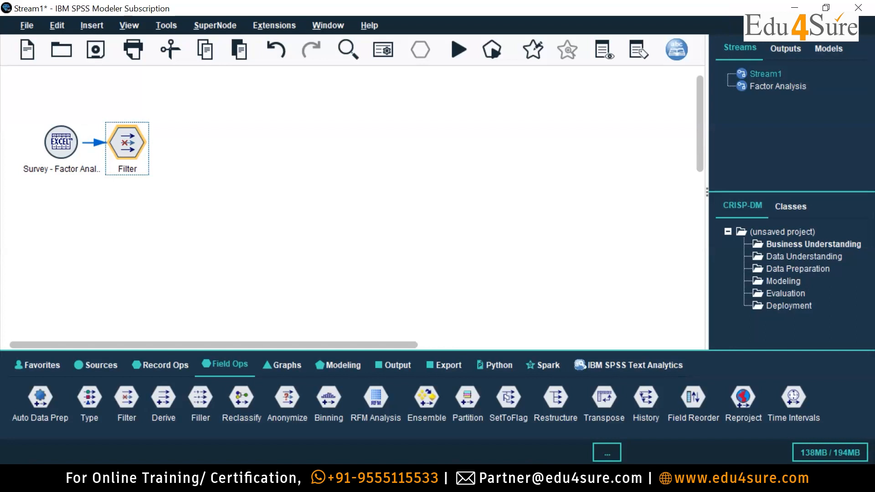
Add a Type node after the Filter node and open its settings in an enlarged window that shows all fields.
{"action": "key", "text": "alt+Tab"}
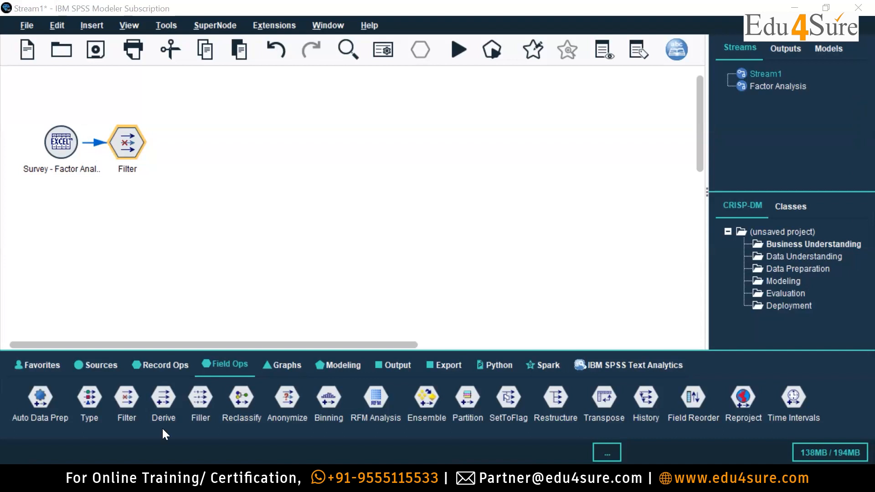
{"action": "double_click", "coordinate": [91, 395]}
{"action": "double_click", "coordinate": [203, 161]}
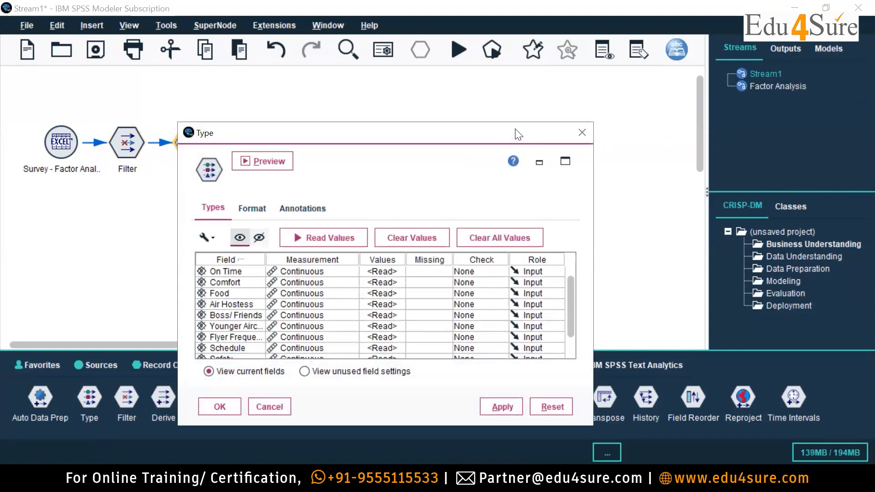
{"action": "left_click_drag", "start_coordinate": [565, 53], "coordinate": [488, 41]}
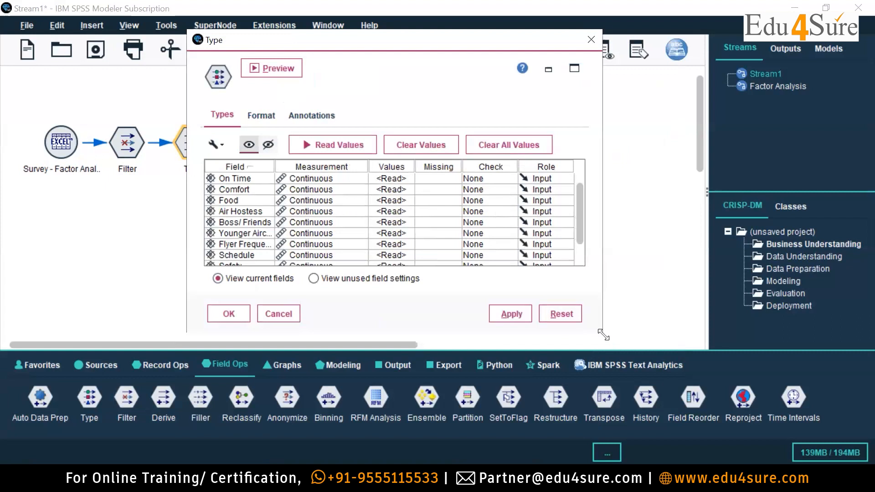
{"action": "left_click_drag", "start_coordinate": [603, 335], "coordinate": [698, 362]}
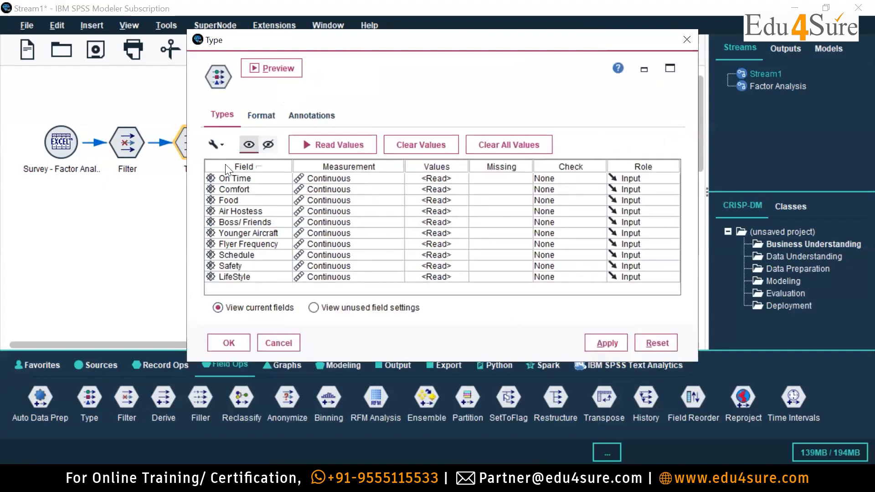
Set the measurement level of the On Time, Comfort and Food fields to Ordinal.
{"action": "left_click", "coordinate": [384, 180]}
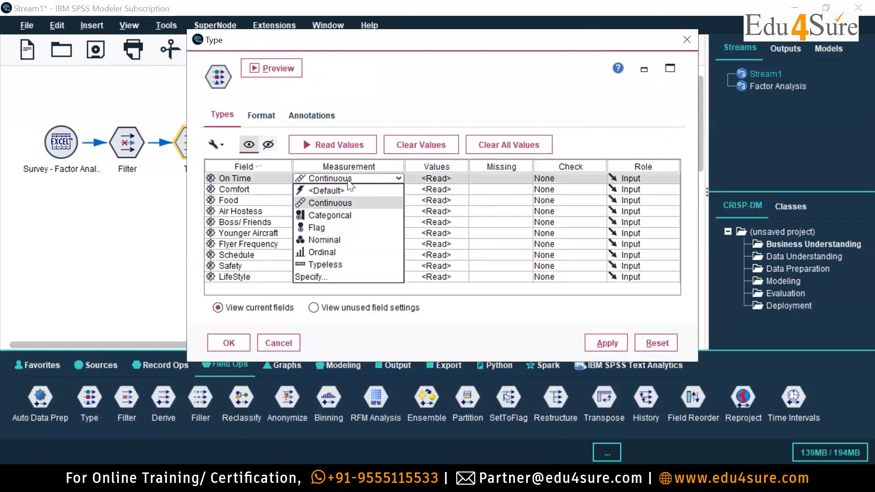
{"action": "left_click", "coordinate": [329, 252]}
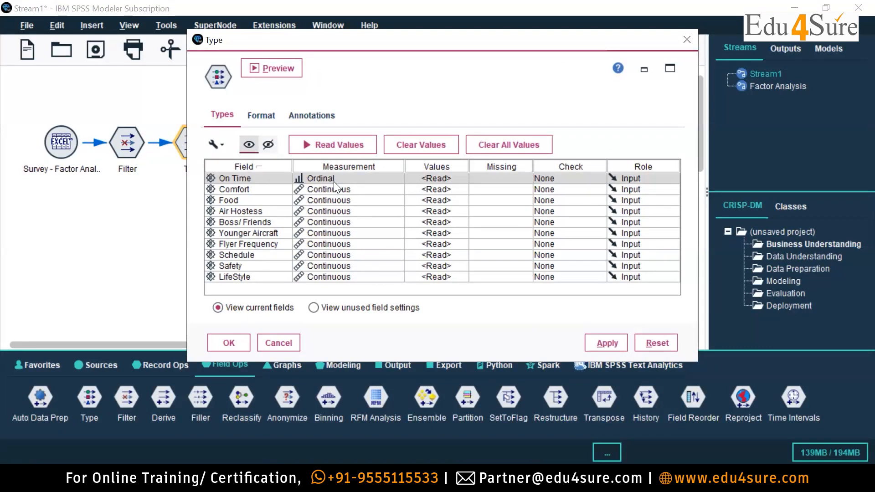
{"action": "left_click", "coordinate": [343, 189]}
{"action": "left_click", "coordinate": [328, 264]}
{"action": "left_click", "coordinate": [341, 200]}
{"action": "left_click", "coordinate": [342, 274]}
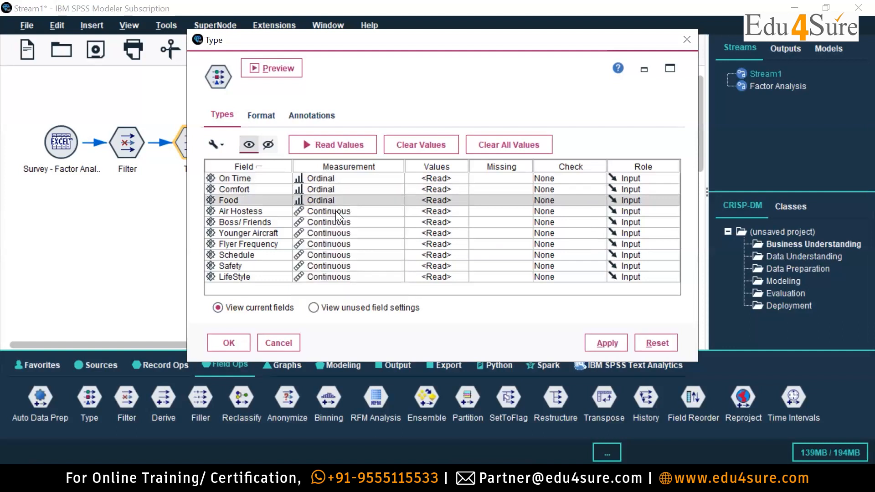
Set the measurement level of Air Hostess, Boss/ Friends, Younger Aircraft and Flyer Frequency to Ordinal.
{"action": "left_click", "coordinate": [335, 211]}
{"action": "left_click", "coordinate": [335, 274]}
{"action": "left_click", "coordinate": [339, 223]}
{"action": "left_click", "coordinate": [335, 296]}
{"action": "left_click", "coordinate": [337, 233]}
{"action": "left_click", "coordinate": [333, 307]}
{"action": "left_click", "coordinate": [340, 244]}
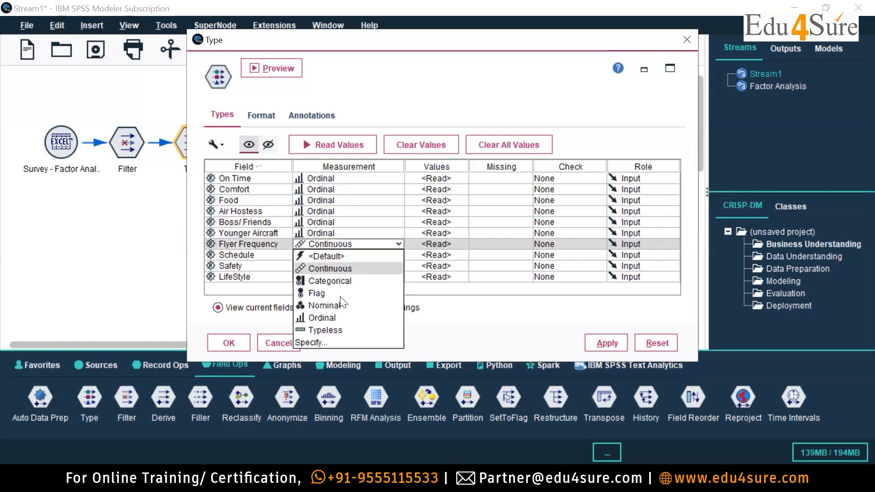
{"action": "left_click", "coordinate": [340, 317]}
Set the measurement level of the Schedule, Safety and LifeStyle fields to Ordinal.
{"action": "left_click", "coordinate": [345, 258]}
{"action": "left_click", "coordinate": [336, 329]}
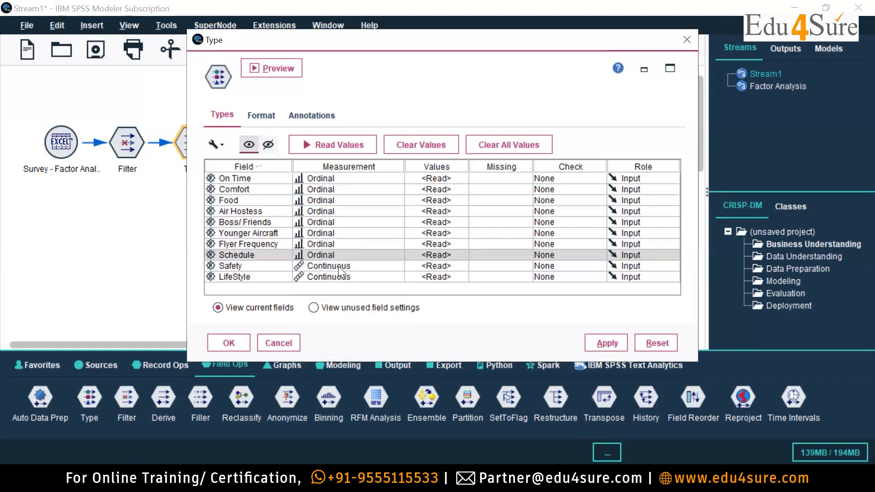
{"action": "left_click", "coordinate": [338, 266]}
{"action": "left_click", "coordinate": [335, 340]}
{"action": "left_click", "coordinate": [337, 277]}
{"action": "left_click", "coordinate": [334, 350]}
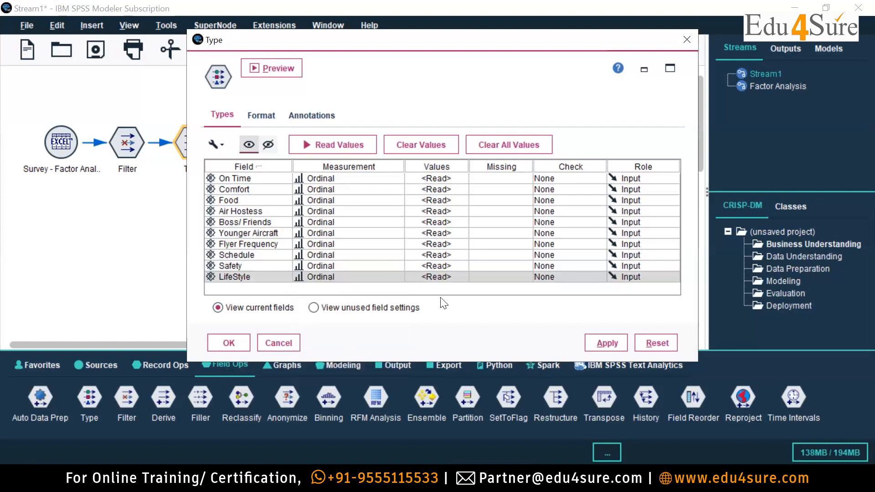
Specify values and labels for the On Time field, starting with value 1 labelled Strongly Disagree.
{"action": "left_click", "coordinate": [437, 177]}
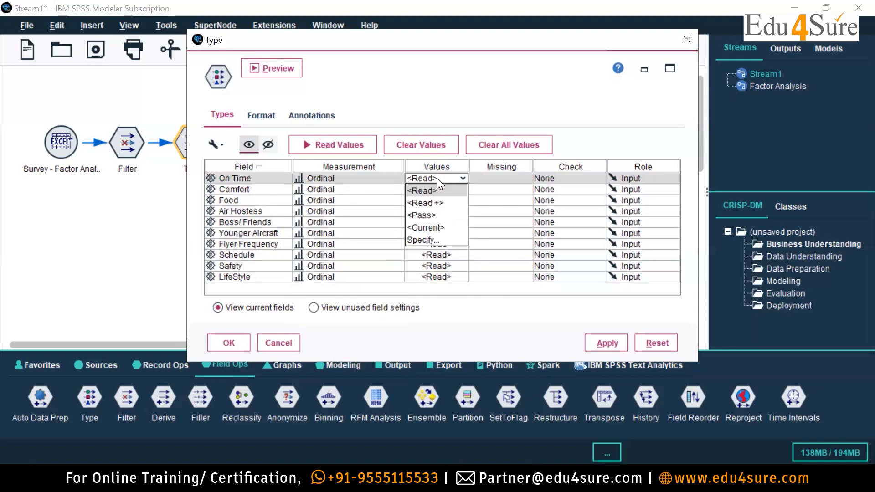
{"action": "left_click", "coordinate": [426, 241]}
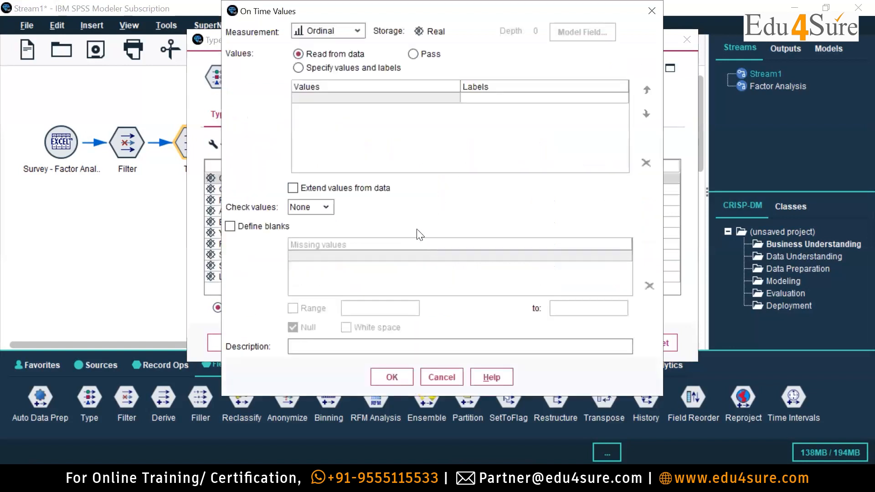
{"action": "left_click", "coordinate": [298, 67]}
{"action": "left_click", "coordinate": [323, 97]}
{"action": "type", "text": "1"}
{"action": "left_click", "coordinate": [483, 96]}
{"action": "left_click", "coordinate": [491, 103]}
{"action": "type", "text": "S"}
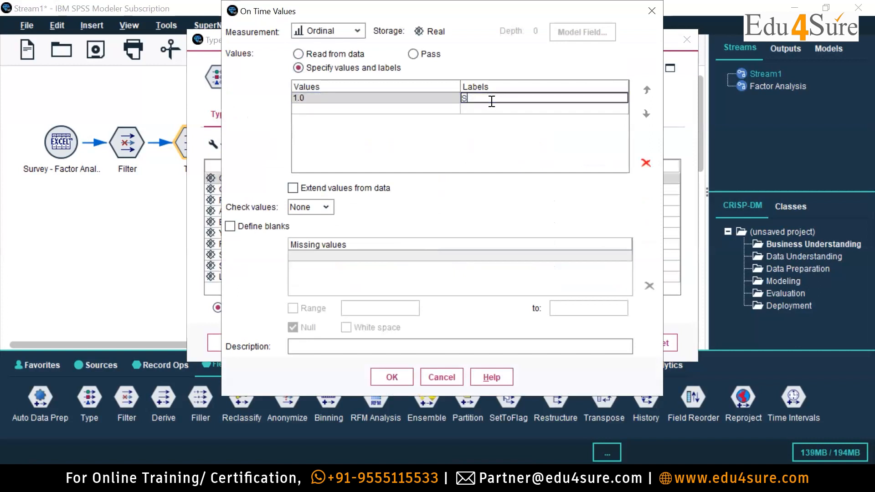
{"action": "type", "text": "trongly Disagree"}
Add value 2 labelled Relatively Disagree and value 3 labelled Disagree to the On Time values.
{"action": "left_click", "coordinate": [330, 110]}
{"action": "type", "text": "2"}
{"action": "key", "text": "Tab"}
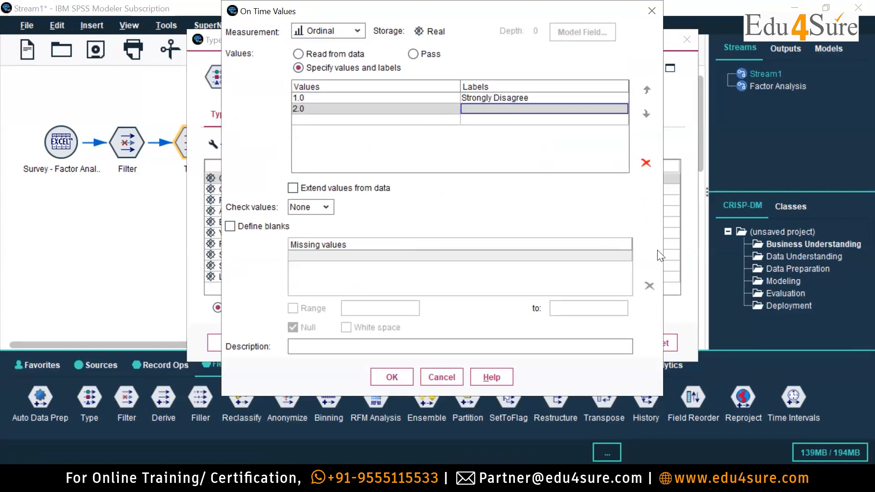
{"action": "type", "text": "Relatively Disagree"}
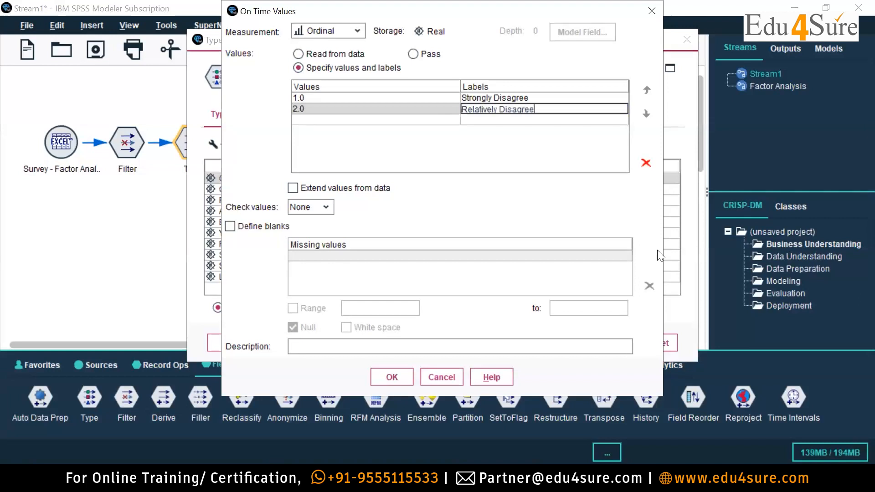
{"action": "left_click", "coordinate": [346, 120]}
{"action": "type", "text": "3"}
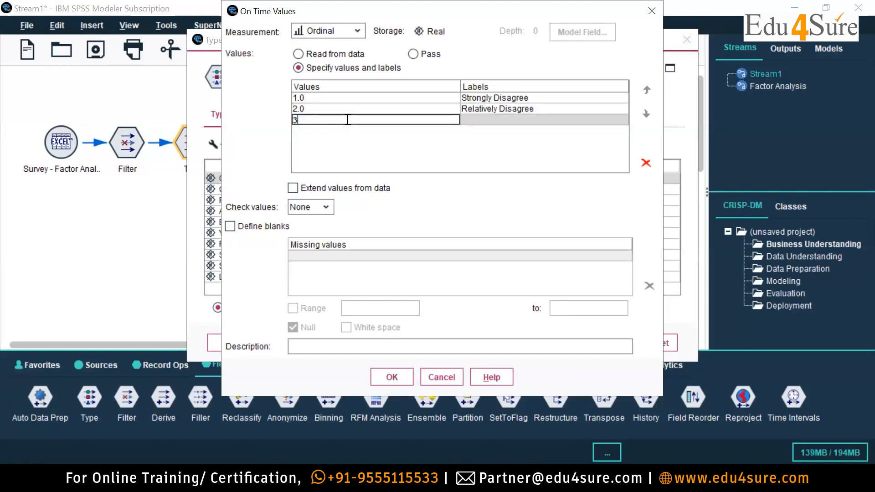
{"action": "key", "text": "Tab"}
{"action": "type", "text": "Disagree"}
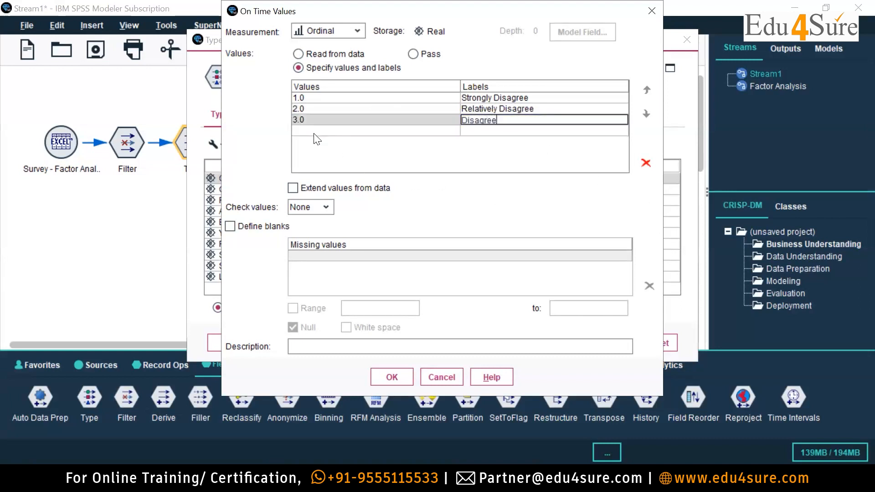
Add value 4 labelled Neutral and value 5 labelled Agree, following the scale in the presentation slide.
{"action": "left_click", "coordinate": [314, 132]}
{"action": "type", "text": "4"}
{"action": "key", "text": "Tab"}
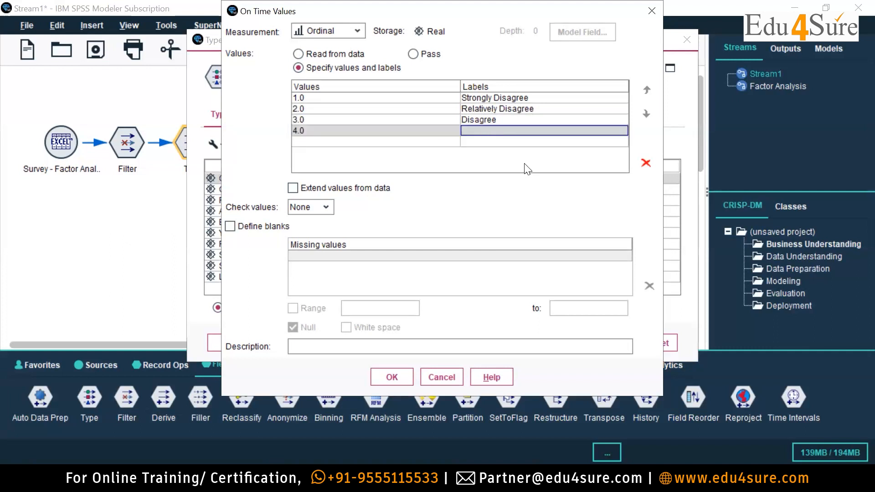
{"action": "type", "text": "Neutral"}
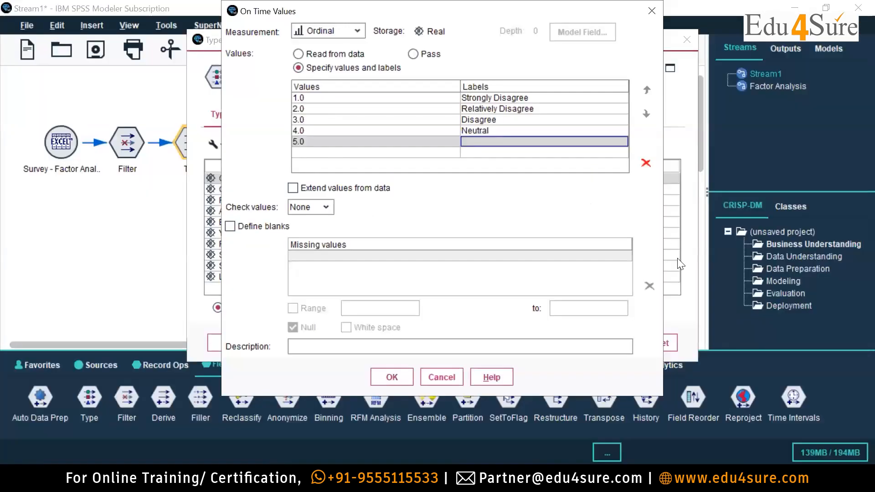
{"action": "type", "text": "Agree"}
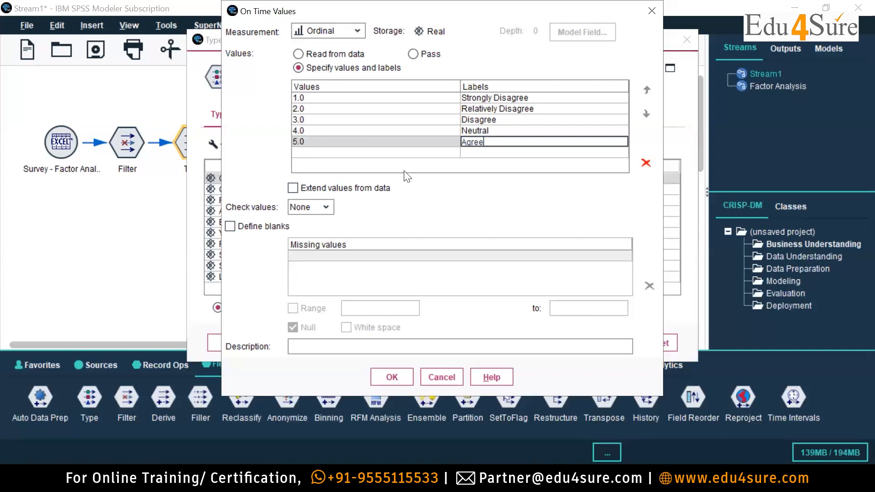
Add value 6 labelled Relatively Agree to the On Time values and accept the value list.
{"action": "double_click", "coordinate": [365, 152]}
{"action": "type", "text": "6"}
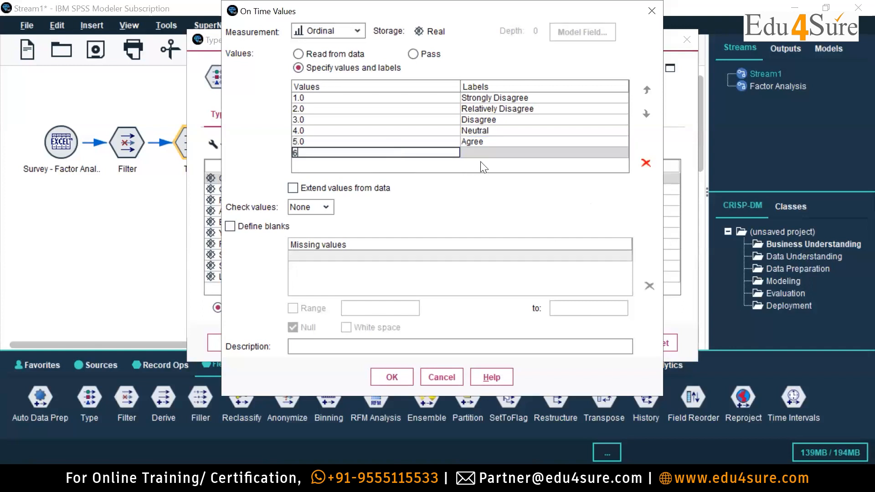
{"action": "left_click", "coordinate": [504, 149]}
{"action": "type", "text": "Relativelk"}
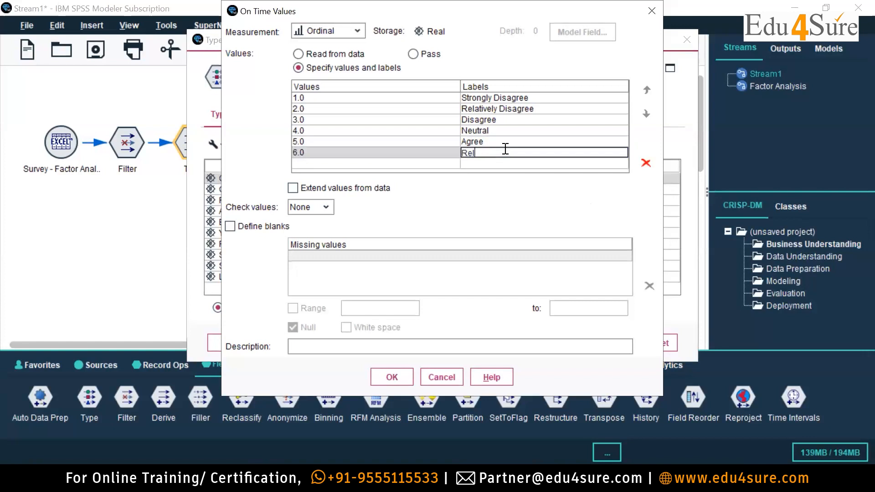
{"action": "type", "text": "Agre"}
{"action": "key", "text": "BackSpace"}
{"action": "key", "text": "BackSpace"}
{"action": "key", "text": "BackSpace"}
{"action": "key", "text": "BackSpace"}
{"action": "key", "text": "BackSpace"}
{"action": "key", "text": "BackSpace"}
{"action": "key", "text": "BackSpace"}
{"action": "key", "text": "BackSpace"}
{"action": "type", "text": "ly Agree"}
{"action": "left_click", "coordinate": [397, 167]}
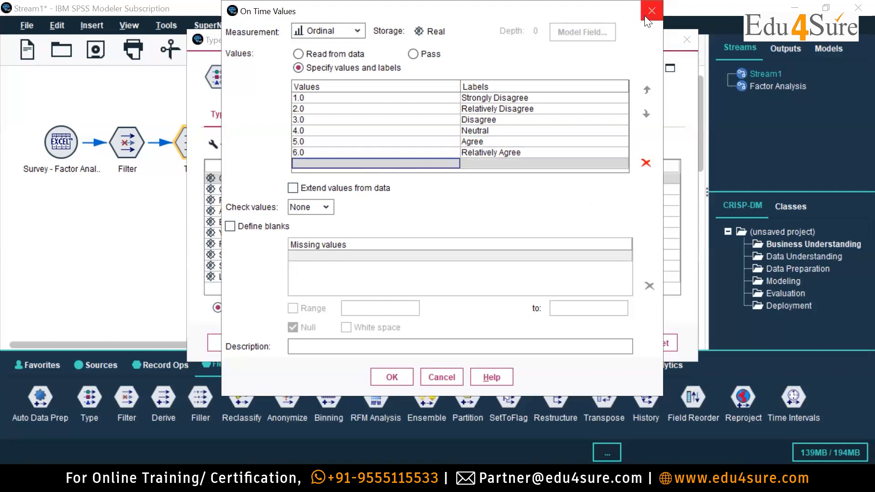
{"action": "left_click", "coordinate": [390, 377]}
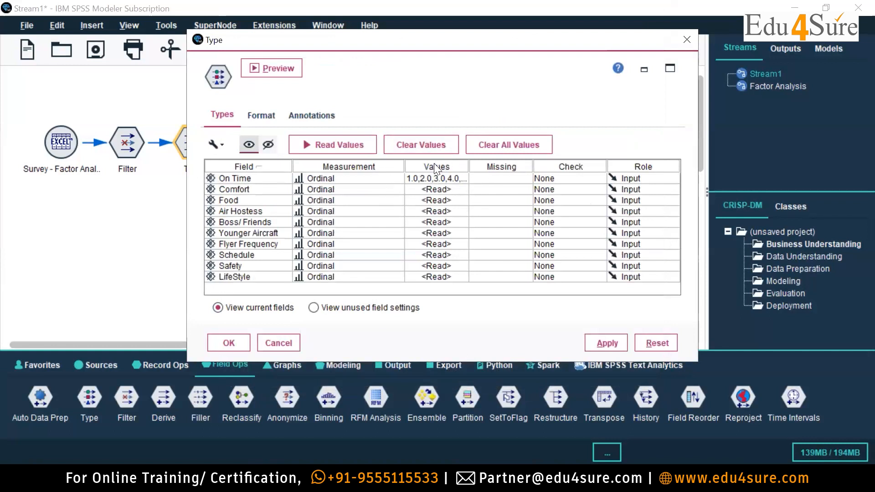
Reopen the On Time value list to add value 7 labelled Strongly Agree, and read the values of the Type node's fields.
{"action": "left_click", "coordinate": [460, 181]}
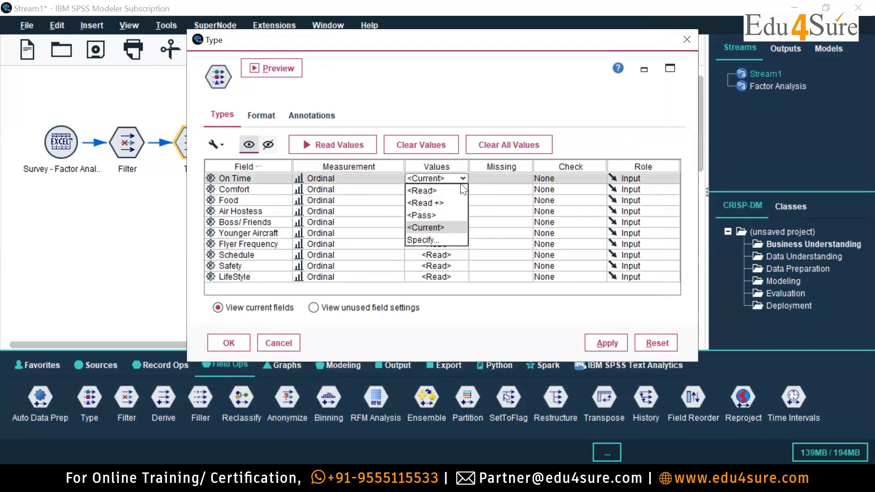
{"action": "left_click", "coordinate": [424, 239]}
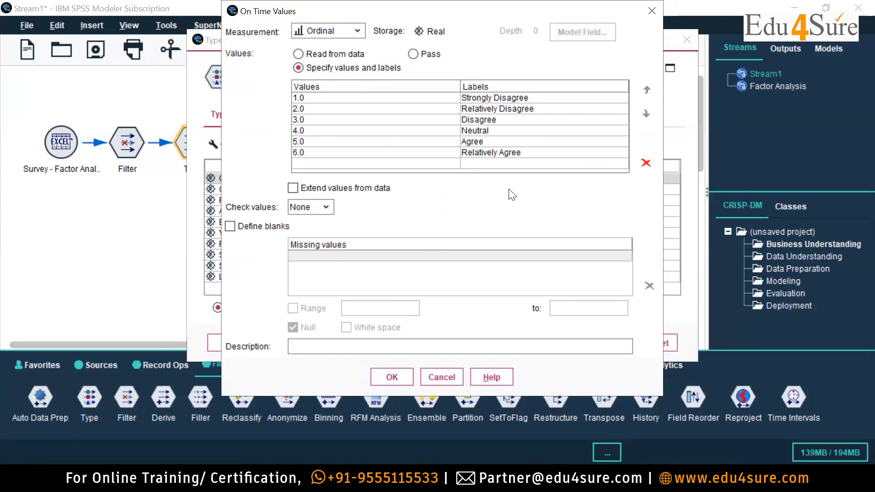
{"action": "left_click", "coordinate": [327, 164]}
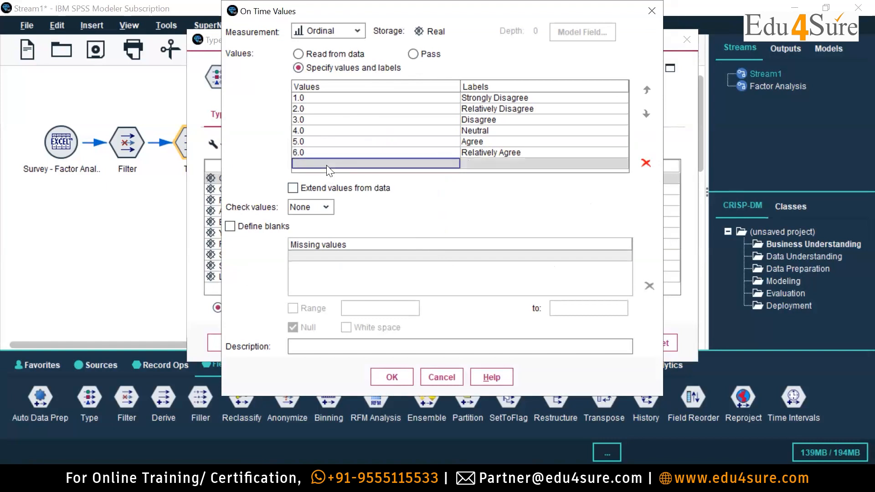
{"action": "type", "text": "7"}
{"action": "left_click", "coordinate": [501, 163]}
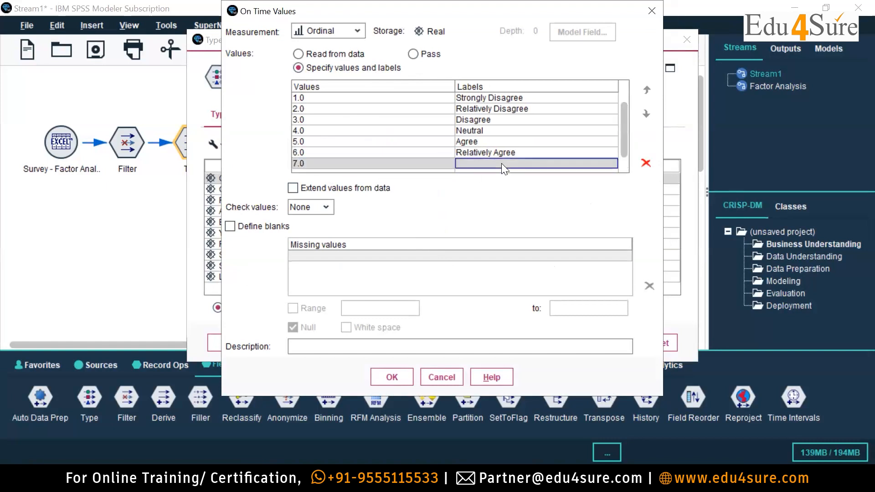
{"action": "type", "text": "Str"}
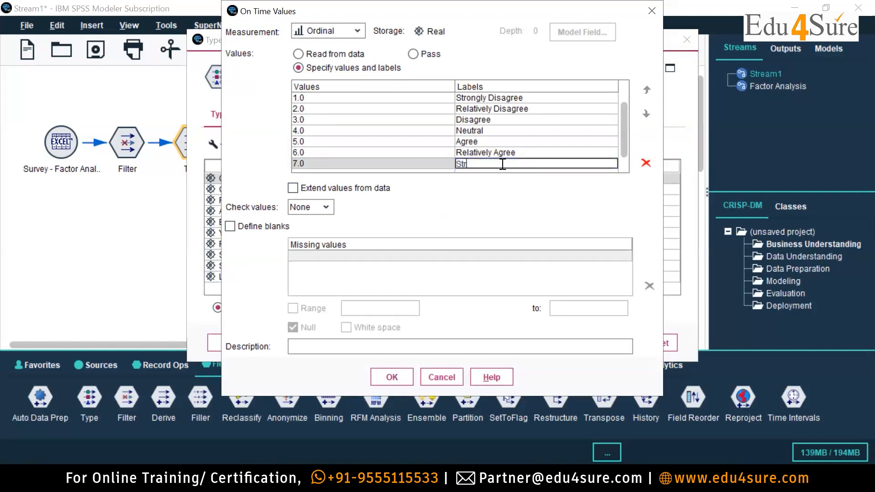
{"action": "type", "text": "ongky Agree"}
{"action": "left_click", "coordinate": [488, 163]}
{"action": "key", "text": "BackSpace"}
{"action": "key", "text": "BackSpace"}
{"action": "type", "text": "ly"}
{"action": "left_click", "coordinate": [393, 380]}
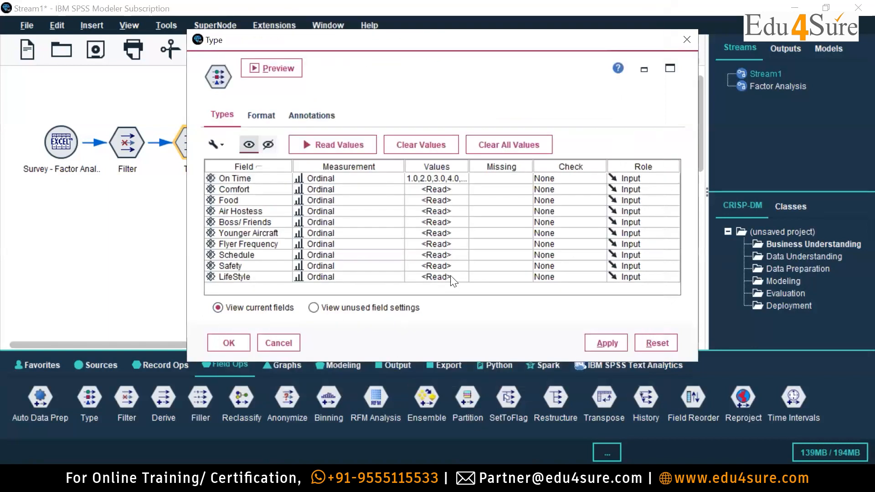
{"action": "left_click", "coordinate": [357, 148]}
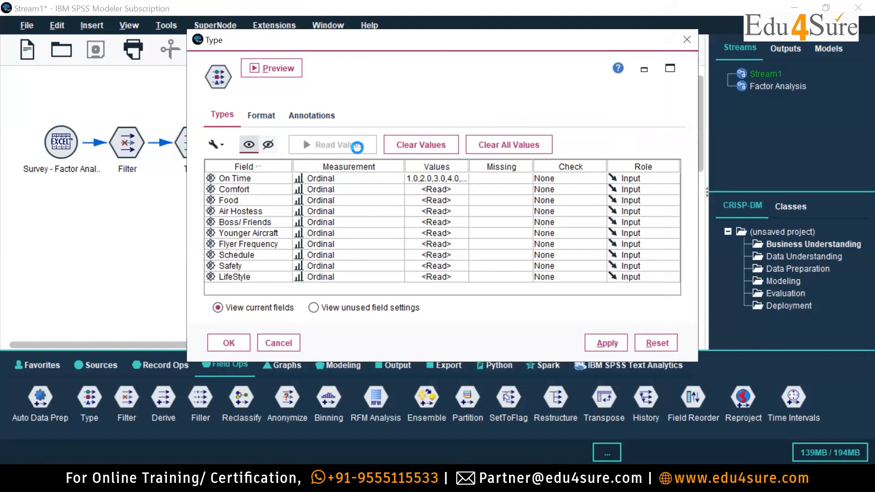
Check the value list specified for the Comfort field.
{"action": "left_click", "coordinate": [464, 189]}
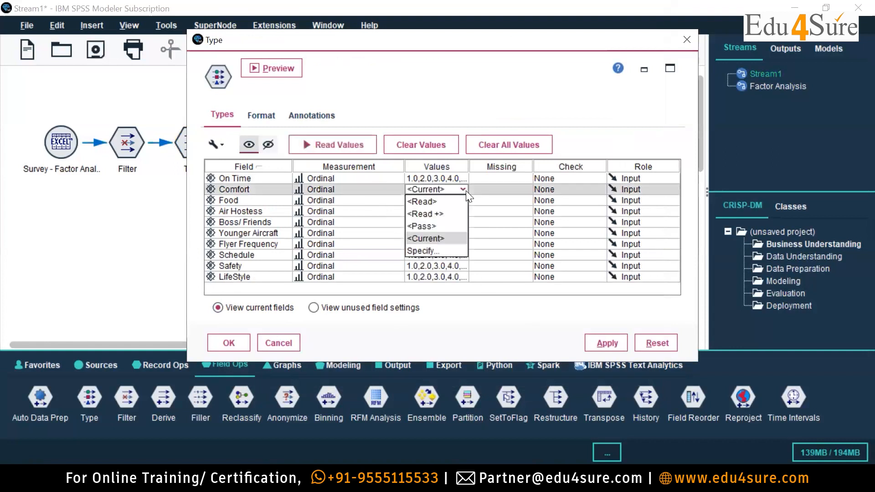
{"action": "left_click", "coordinate": [451, 250]}
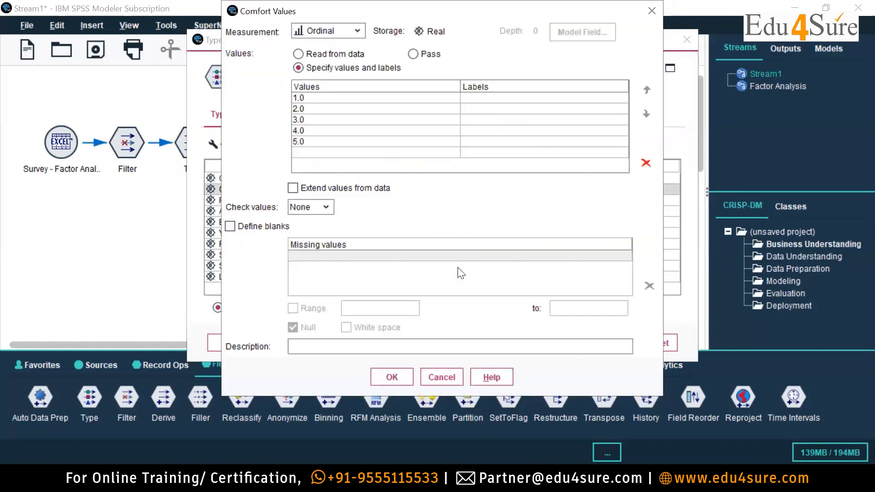
{"action": "left_click", "coordinate": [652, 11]}
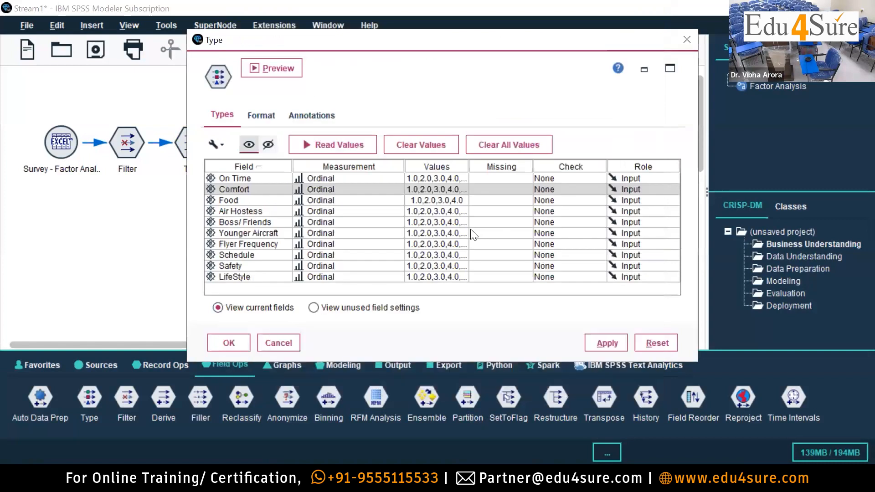
{"action": "left_click", "coordinate": [446, 200]}
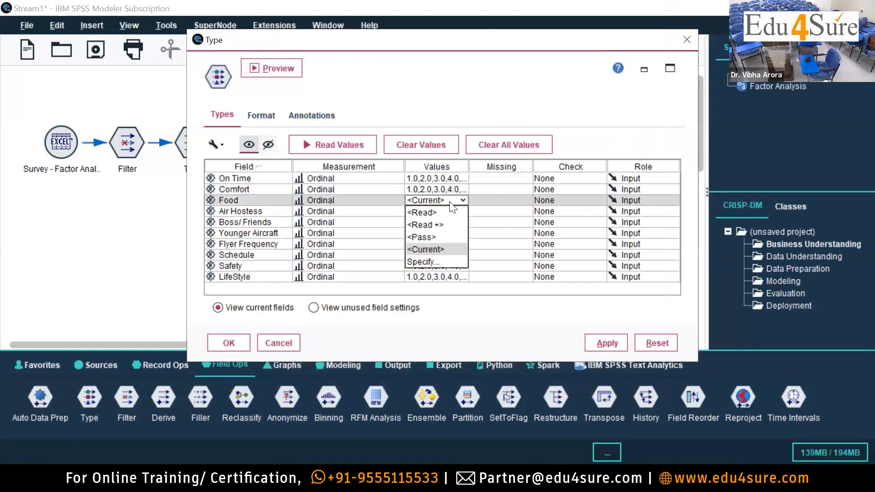
{"action": "left_click", "coordinate": [399, 178]}
{"action": "left_click", "coordinate": [427, 178]}
{"action": "left_click", "coordinate": [483, 178]}
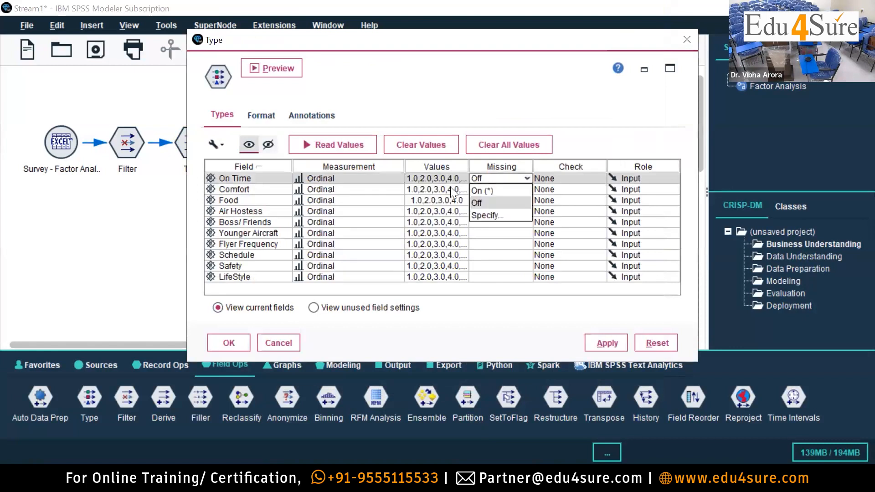
{"action": "left_click", "coordinate": [450, 189]}
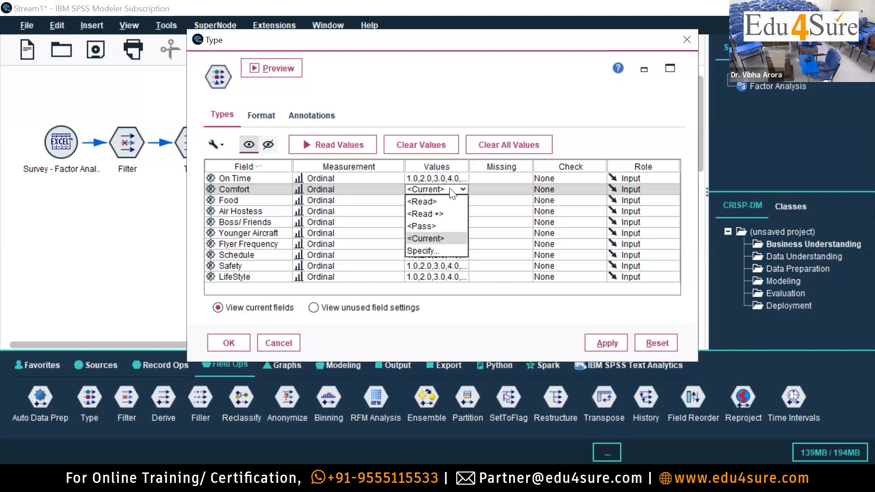
{"action": "left_click", "coordinate": [611, 135]}
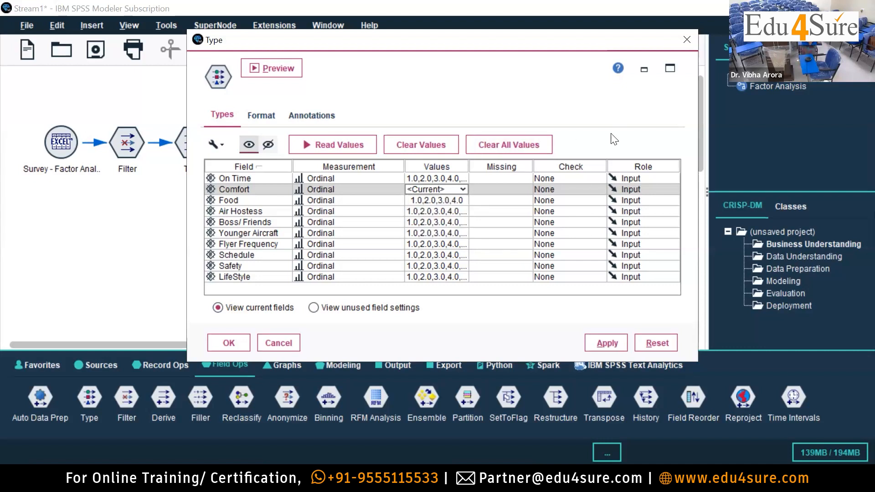
Try to read the values of the Type node's fields again.
{"action": "left_click", "coordinate": [341, 145]}
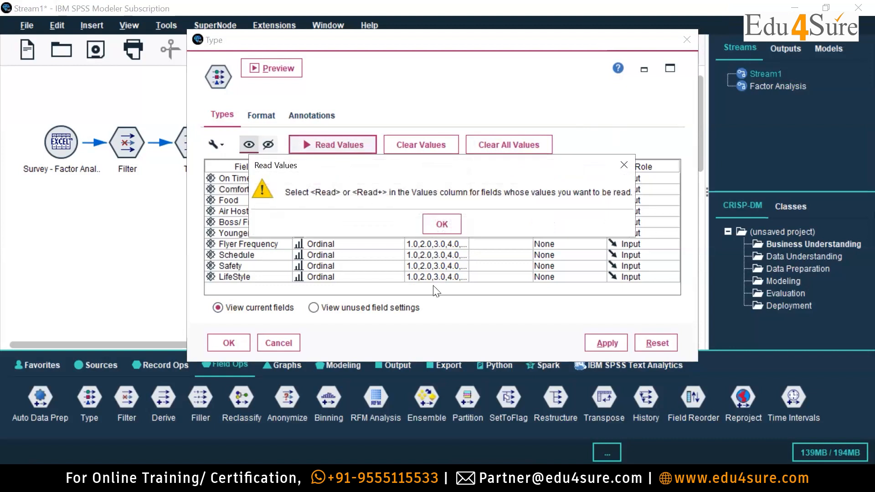
{"action": "left_click", "coordinate": [441, 225]}
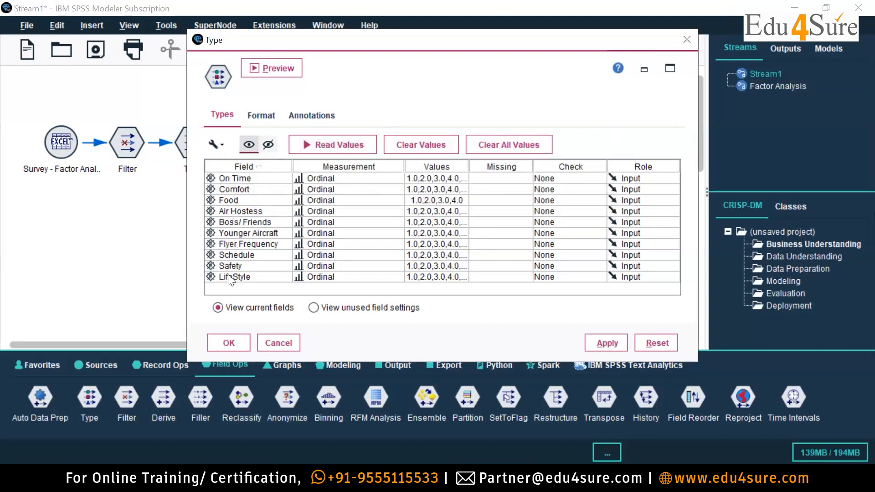
Check the value list specified for the Air Hostess field, dismissing the Windows restart notice.
{"action": "left_click", "coordinate": [424, 210]}
{"action": "left_click", "coordinate": [462, 212]}
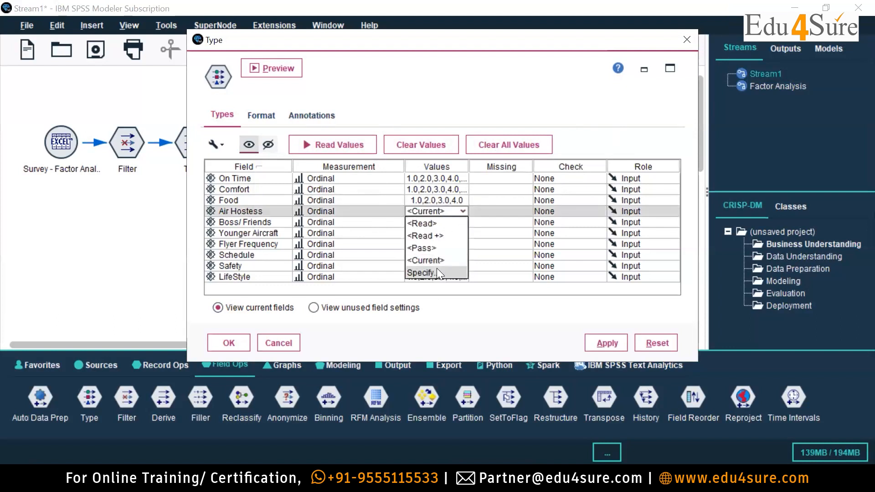
{"action": "left_click", "coordinate": [437, 268]}
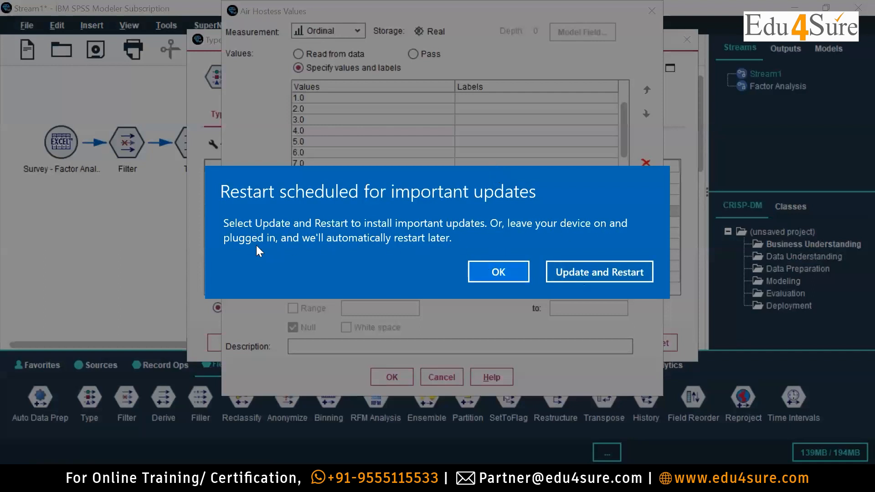
{"action": "left_click", "coordinate": [503, 269]}
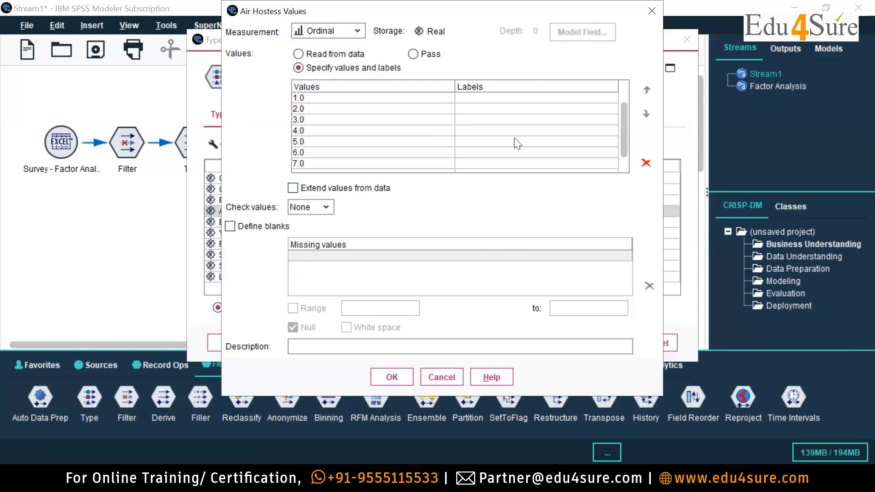
{"action": "left_click_drag", "start_coordinate": [622, 116], "coordinate": [626, 82]}
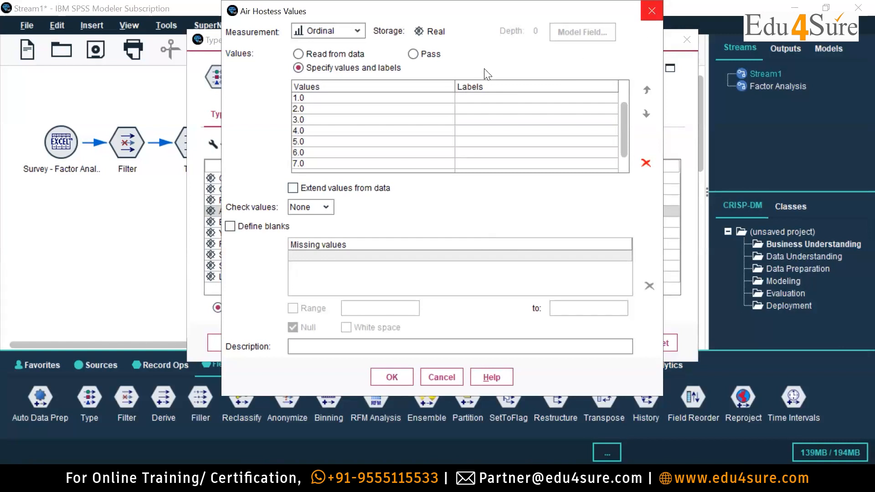
{"action": "left_click", "coordinate": [652, 10]}
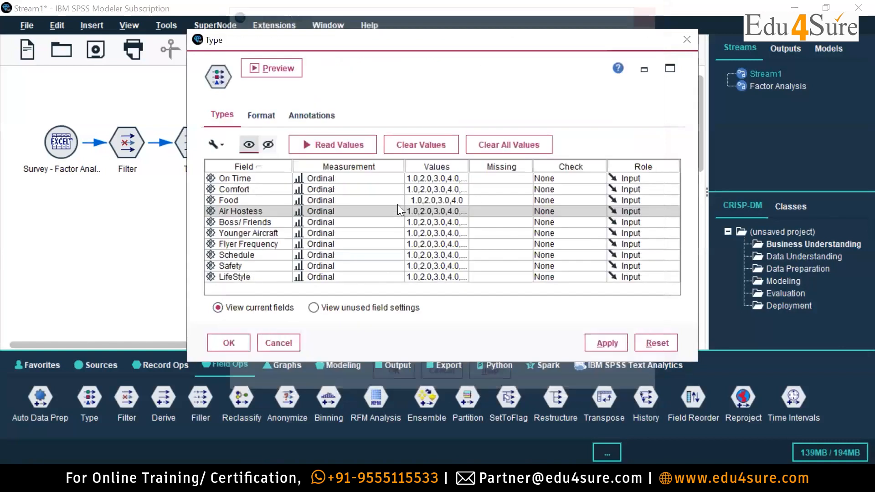
Review the values and labels defined for the On Time field.
{"action": "left_click", "coordinate": [445, 180]}
{"action": "left_click", "coordinate": [431, 237]}
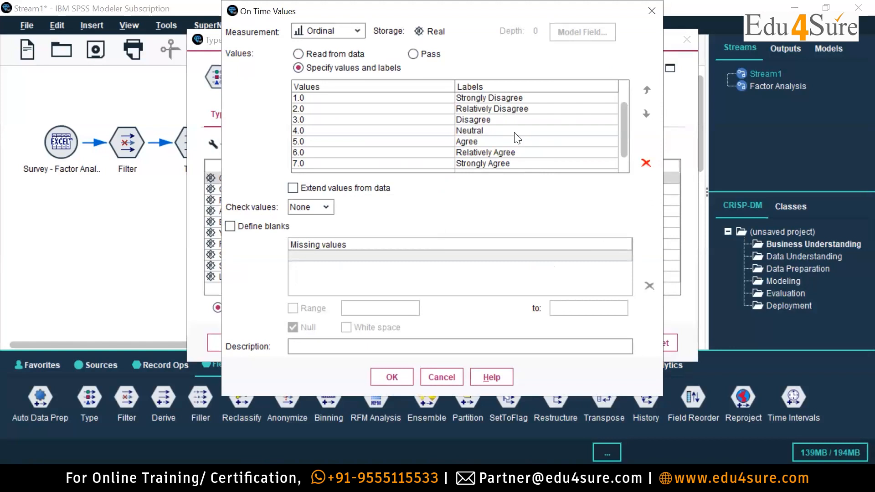
{"action": "left_click", "coordinate": [656, 8]}
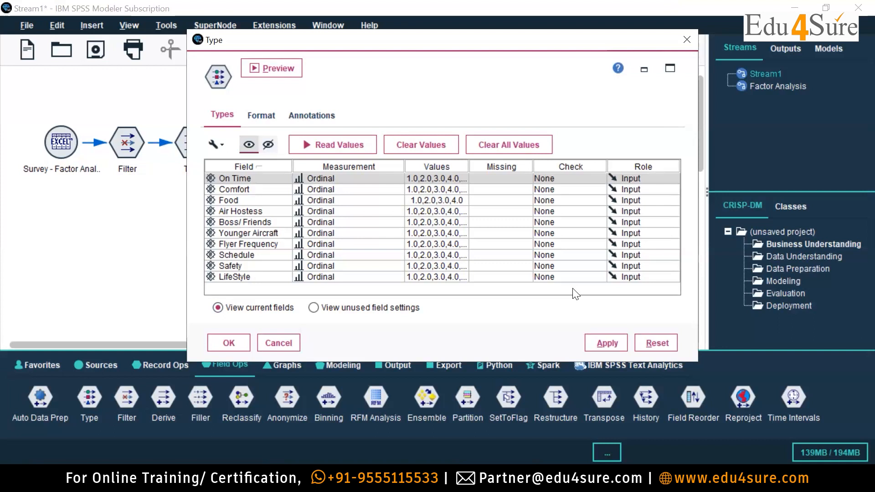
Add values 6 and 7 to the Comfort field's value list.
{"action": "left_click", "coordinate": [455, 189]}
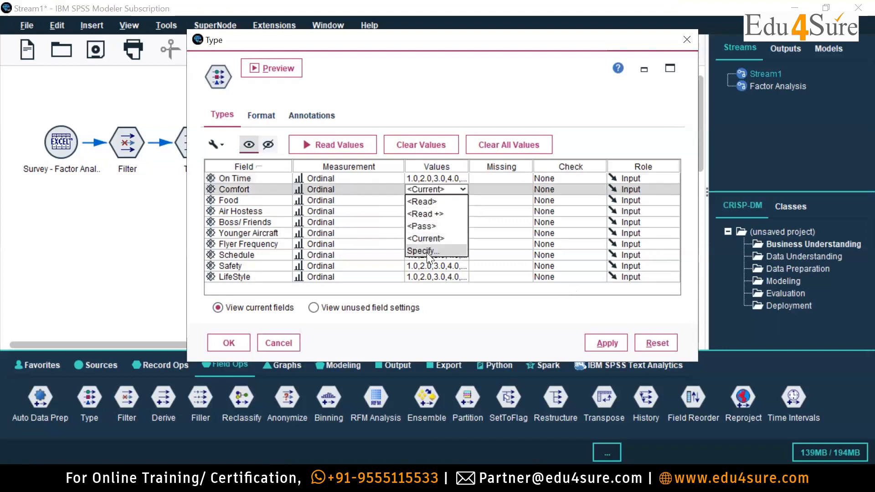
{"action": "left_click", "coordinate": [427, 250]}
{"action": "left_click", "coordinate": [344, 152]}
{"action": "type", "text": "6"}
{"action": "left_click", "coordinate": [476, 152]}
{"action": "left_click", "coordinate": [476, 153]}
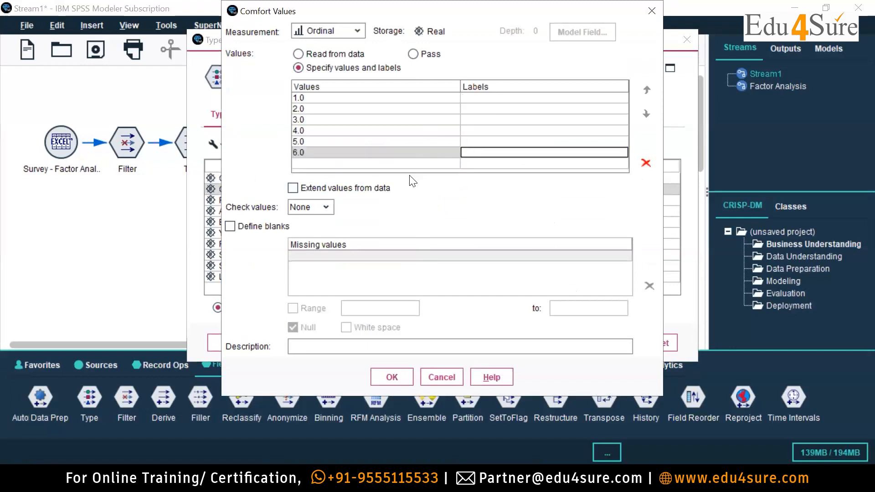
{"action": "left_click", "coordinate": [411, 162]}
{"action": "type", "text": "7"}
Label value 1 of the Comfort field as Strongly and accept the value list.
{"action": "left_click", "coordinate": [516, 98]}
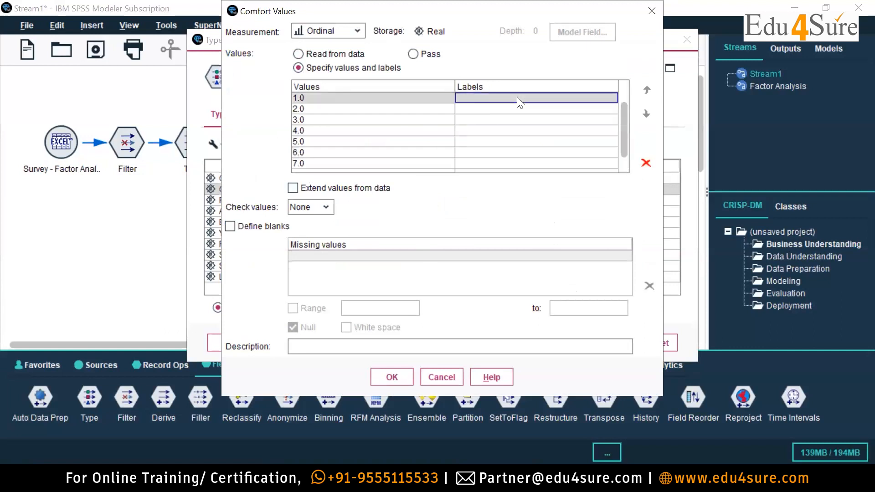
{"action": "left_click", "coordinate": [517, 97]}
{"action": "type", "text": "Strongly"}
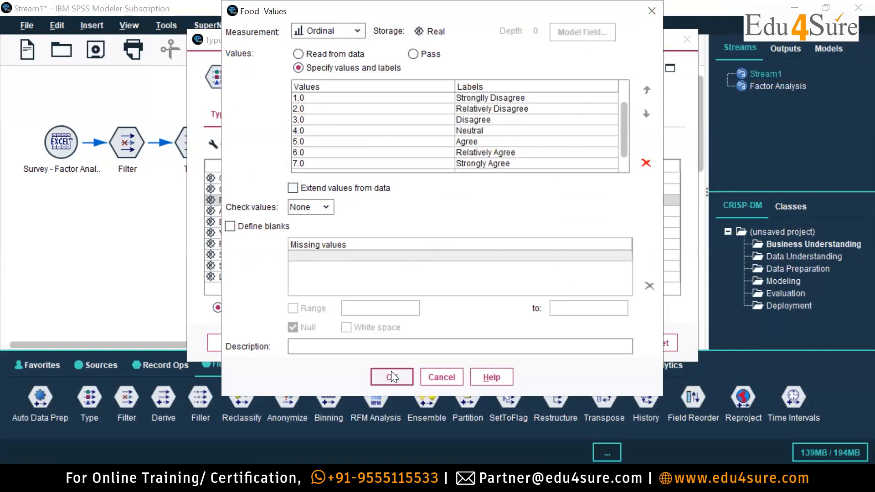
{"action": "left_click", "coordinate": [391, 372]}
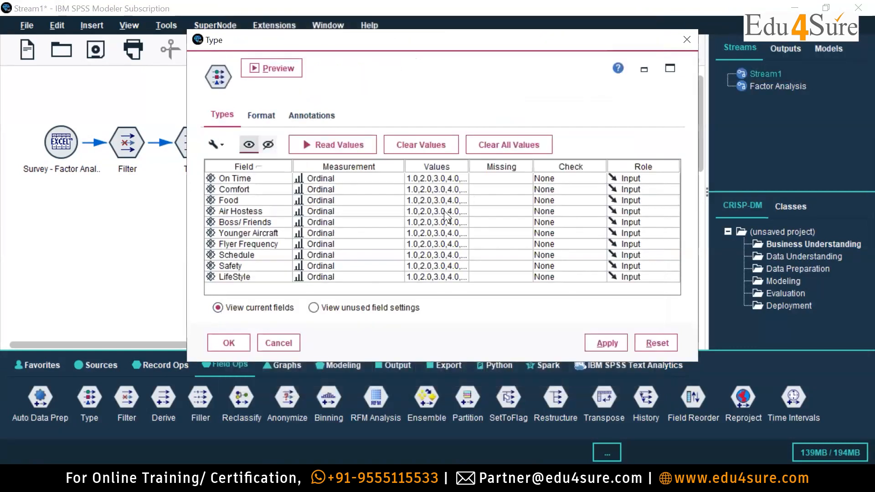
Specify the Air Hostess field's values and label value 1 as Strongly Disagree.
{"action": "left_click", "coordinate": [443, 211]}
{"action": "left_click", "coordinate": [430, 271]}
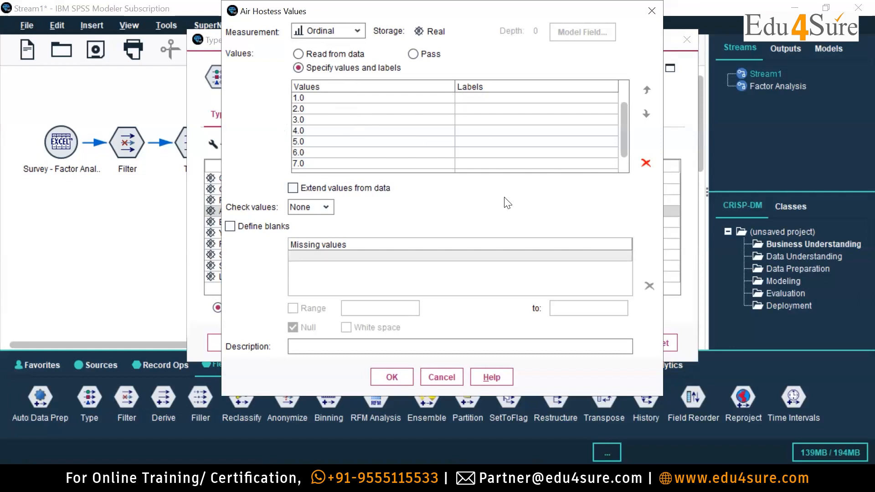
{"action": "left_click", "coordinate": [493, 99]}
{"action": "type", "text": "Sy="}
{"action": "key", "text": "BackSpace"}
{"action": "key", "text": "BackSpace"}
{"action": "type", "text": "tronglk"}
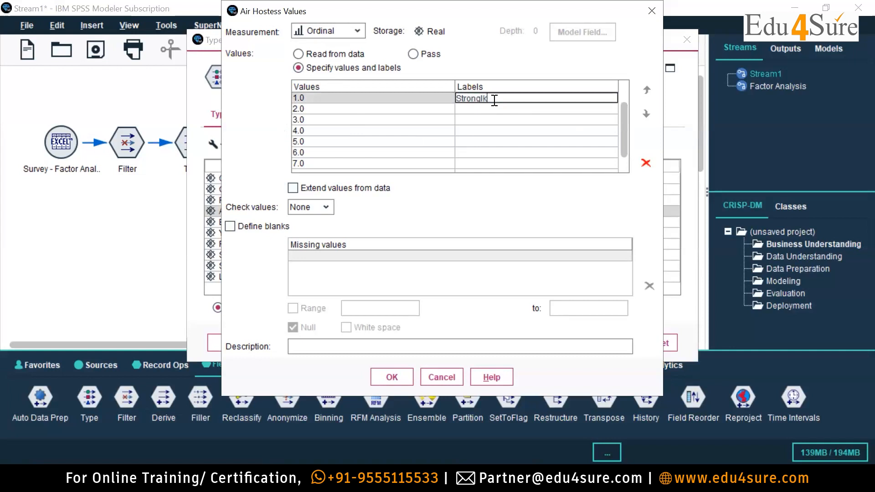
{"action": "key", "text": "BackSpace"}
{"action": "type", "text": "y Disagree"}
Label Air Hostess value 2 as Relatively Disagree and value 3 as Disagree, following the scale on the PowerPoint slide.
{"action": "left_click", "coordinate": [491, 112]}
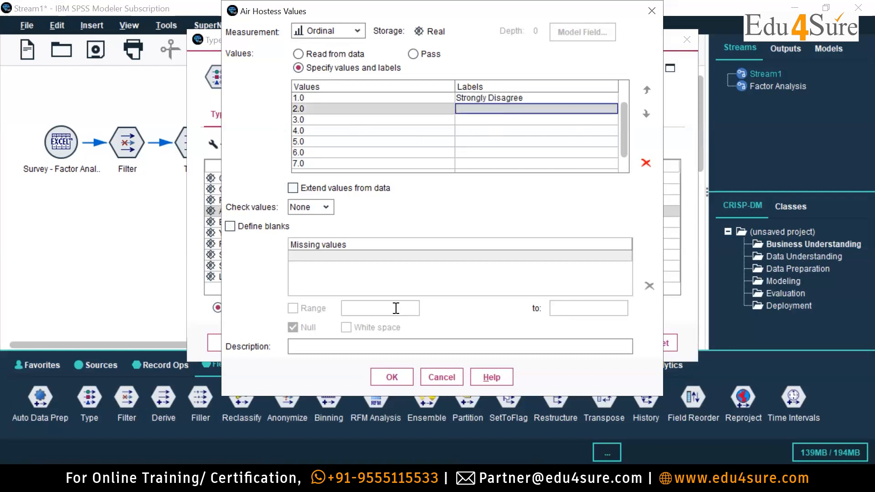
{"action": "key", "text": "alt+Tab"}
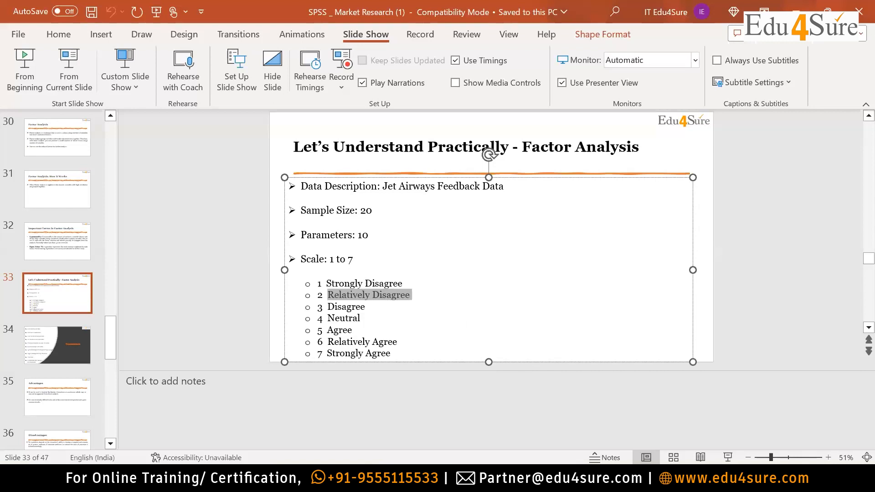
{"action": "key", "text": "alt+Tab"}
{"action": "left_click", "coordinate": [521, 119]}
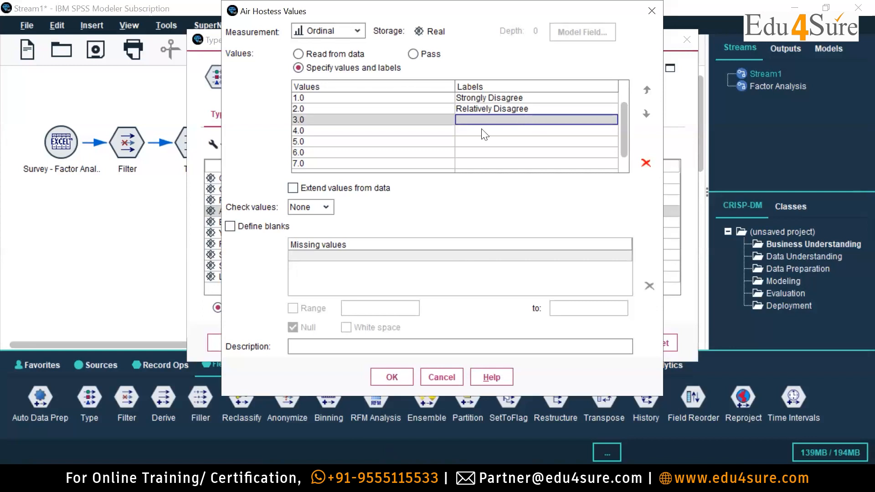
{"action": "type", "text": "Disagree"}
{"action": "left_click", "coordinate": [465, 130]}
{"action": "double_click", "coordinate": [504, 119]}
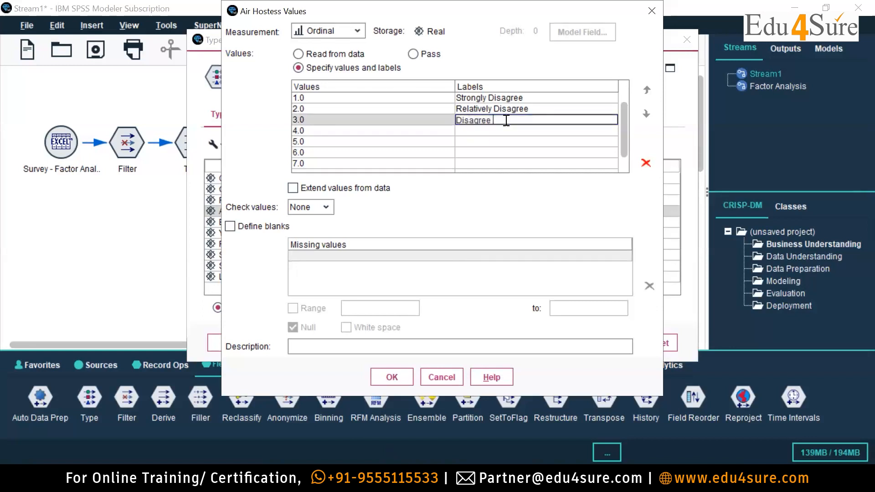
Label Air Hostess value 4 as Neutral and value 5 as Agree.
{"action": "left_click", "coordinate": [504, 134]}
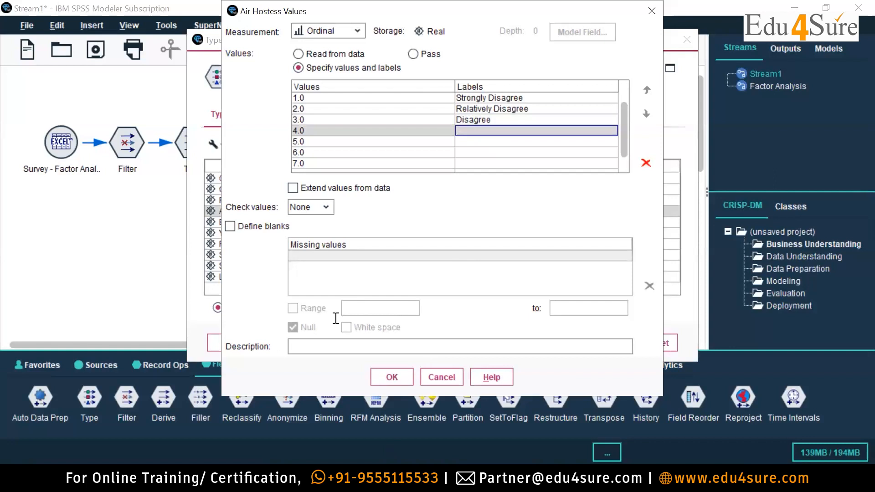
{"action": "left_click", "coordinate": [489, 135]}
{"action": "type", "text": "Neutral"}
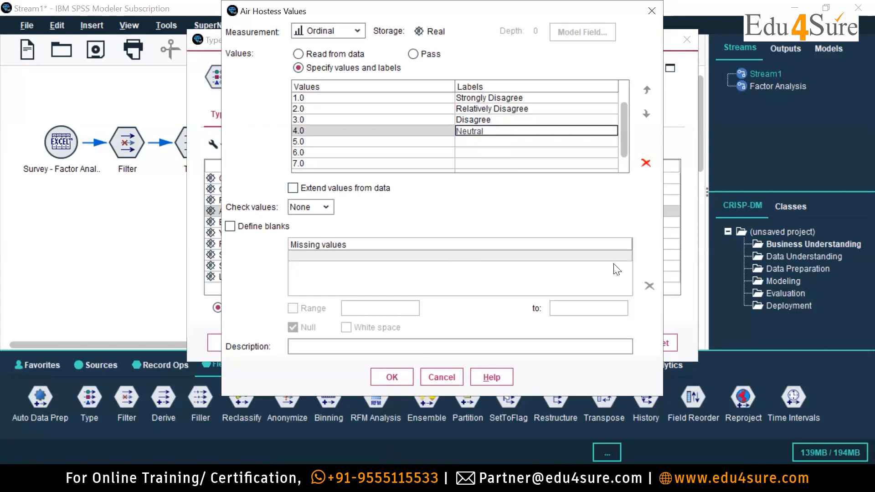
{"action": "key", "text": "Return"}
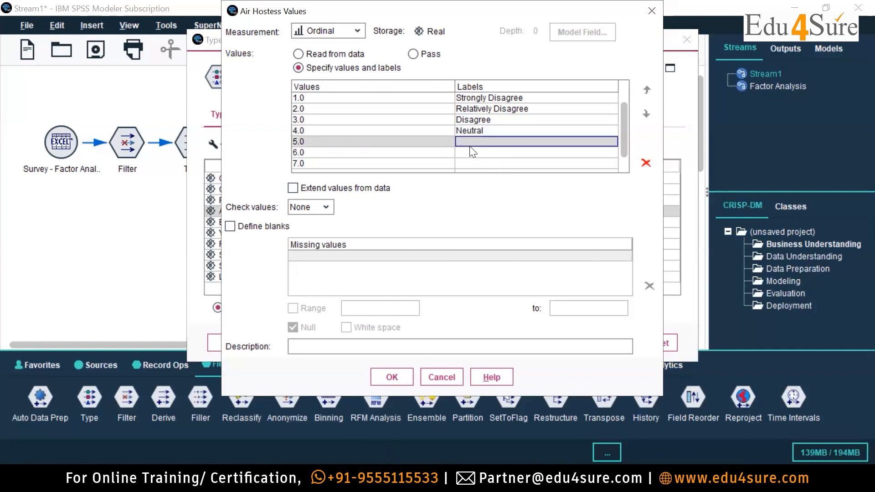
{"action": "type", "text": "Agree"}
{"action": "key", "text": "Return"}
Label Air Hostess value 6 as Relatively Agree and value 7 as Strongly Agree, and accept the value list.
{"action": "type", "text": "Relatively"}
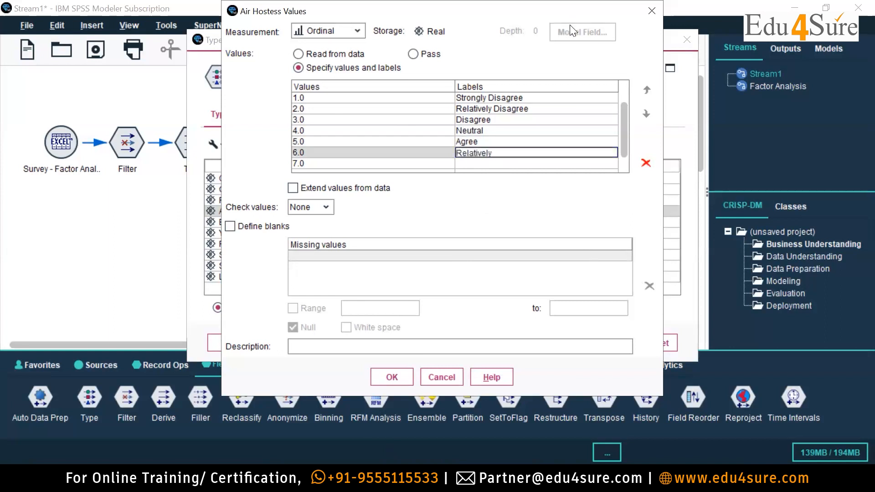
{"action": "type", "text": " Agree"}
{"action": "left_click", "coordinate": [544, 163]}
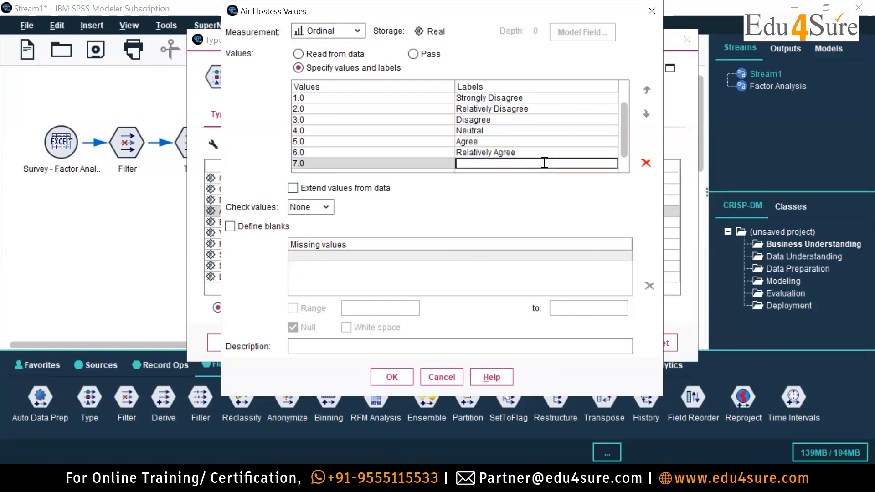
{"action": "type", "text": "St"}
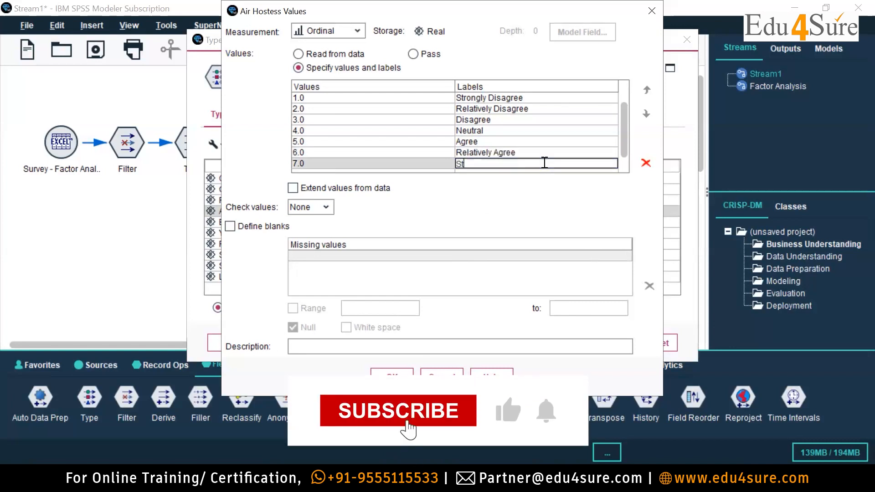
{"action": "type", "text": "rongly Agree"}
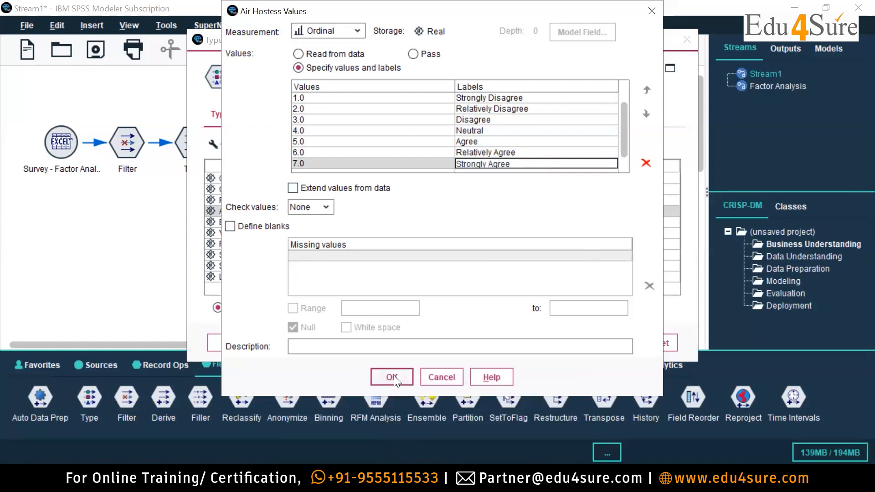
{"action": "left_click", "coordinate": [394, 375]}
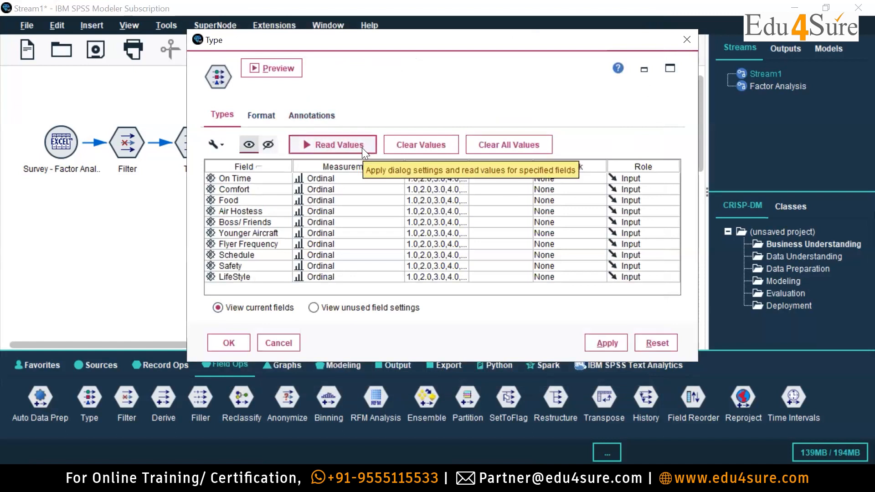
Reopen the Air Hostess value list to check its labels, and close it.
{"action": "left_click", "coordinate": [465, 211]}
{"action": "left_click", "coordinate": [435, 272]}
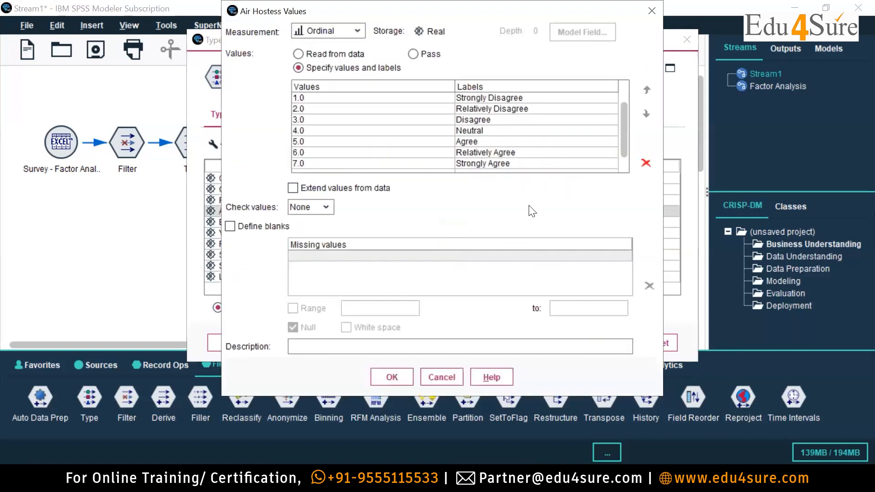
{"action": "left_click", "coordinate": [392, 377]}
Specify the Boss/ Friends field's values and add the missing scale value 7.
{"action": "left_click", "coordinate": [463, 222]}
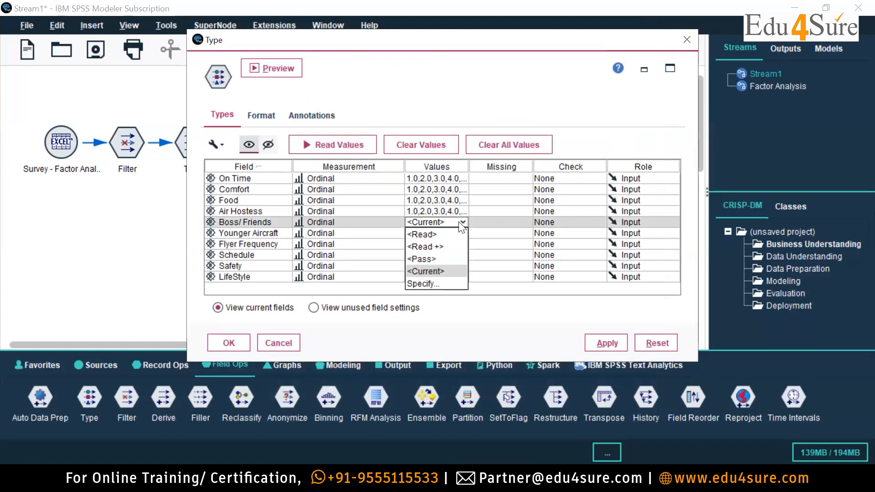
{"action": "left_click", "coordinate": [419, 284]}
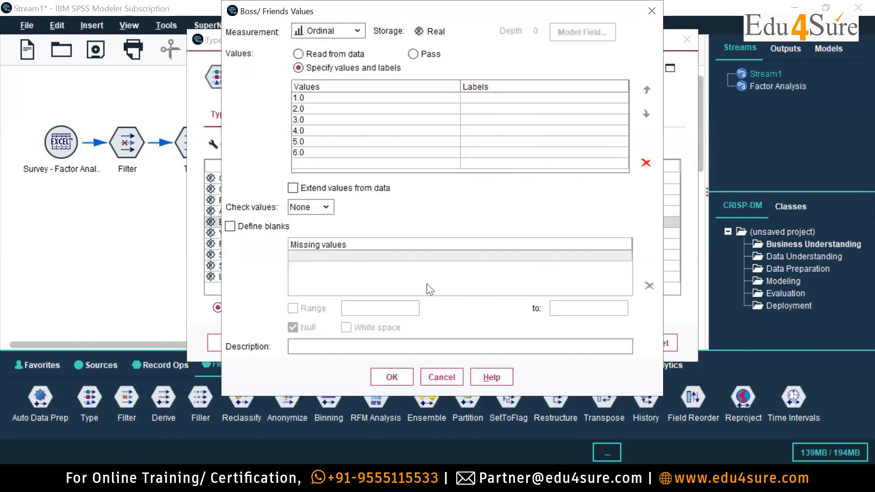
{"action": "left_click", "coordinate": [376, 165]}
{"action": "type", "text": "7"}
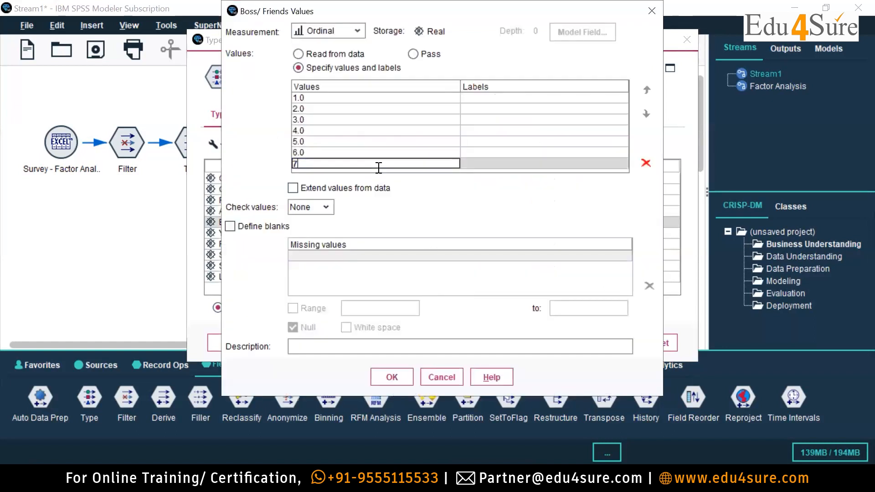
{"action": "left_click", "coordinate": [503, 162]}
{"action": "left_click", "coordinate": [503, 162]}
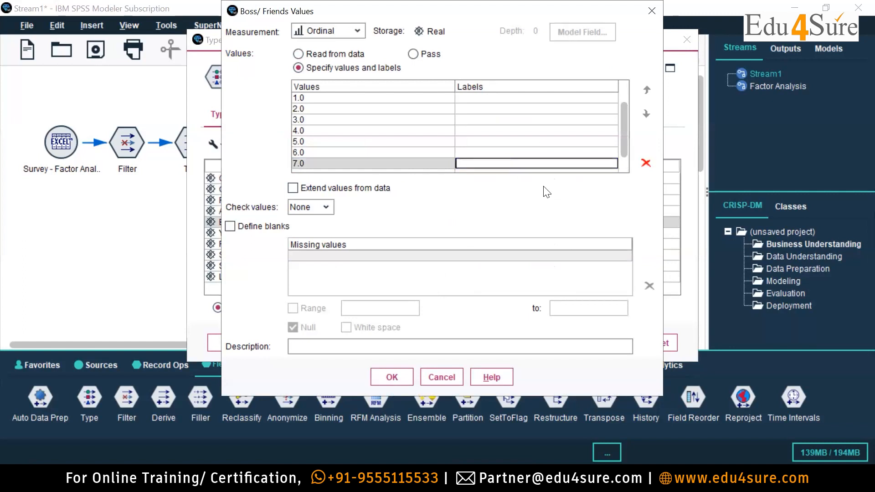
Label Boss/ Friends value 1 as Strongly Disagree and value 2 as Relatively Disagree.
{"action": "double_click", "coordinate": [483, 98]}
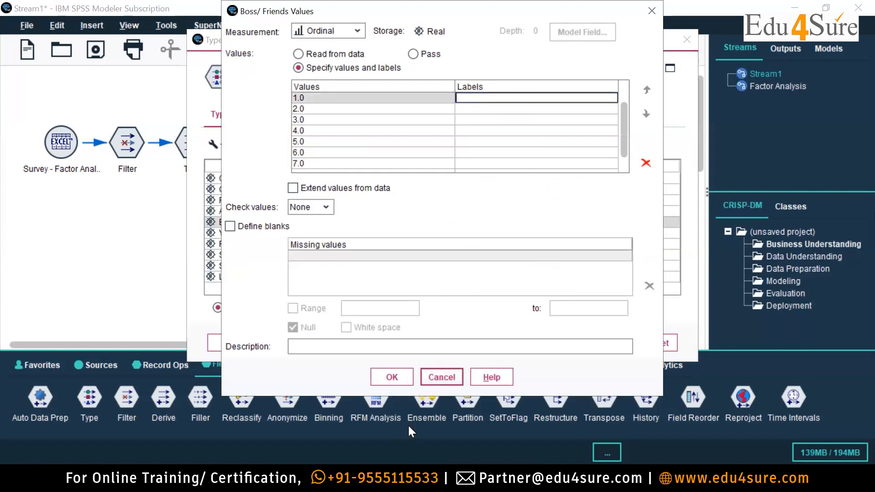
{"action": "type", "text": "Strongk"}
{"action": "key", "text": "BackSpace"}
{"action": "key", "text": "BackSpace"}
{"action": "key", "text": "BackSpace"}
{"action": "type", "text": "y Disagree"}
{"action": "double_click", "coordinate": [484, 108]}
{"action": "type", "text": "Relatively Disagree"}
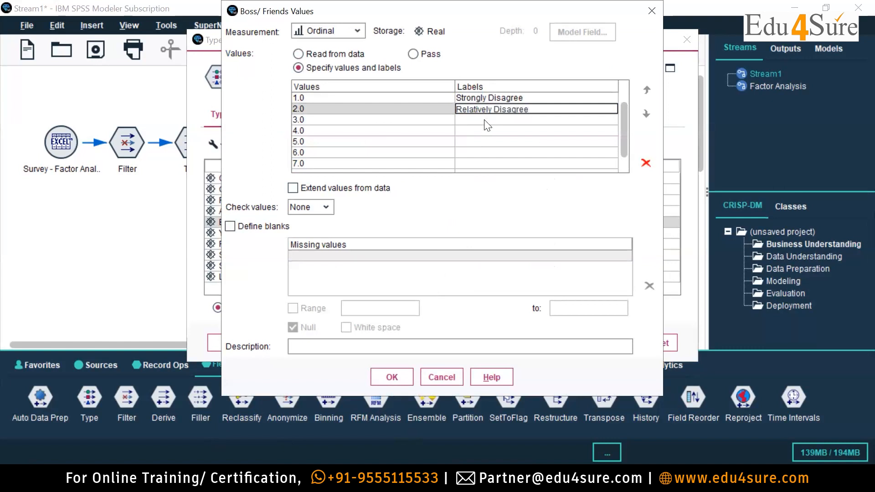
Label Boss/ Friends value 3 as Disagree and value 4 as Neutral.
{"action": "left_click", "coordinate": [486, 119]}
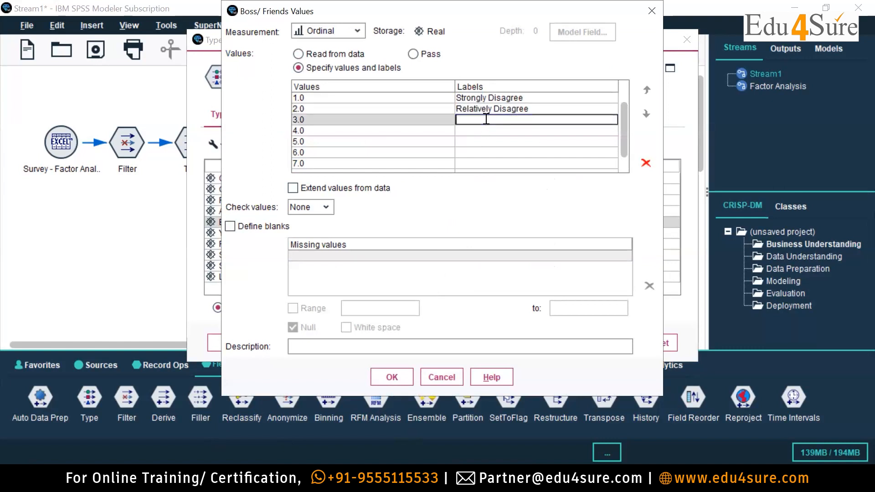
{"action": "type", "text": "Disagree"}
{"action": "left_click", "coordinate": [477, 131]}
{"action": "type", "text": "Ne"}
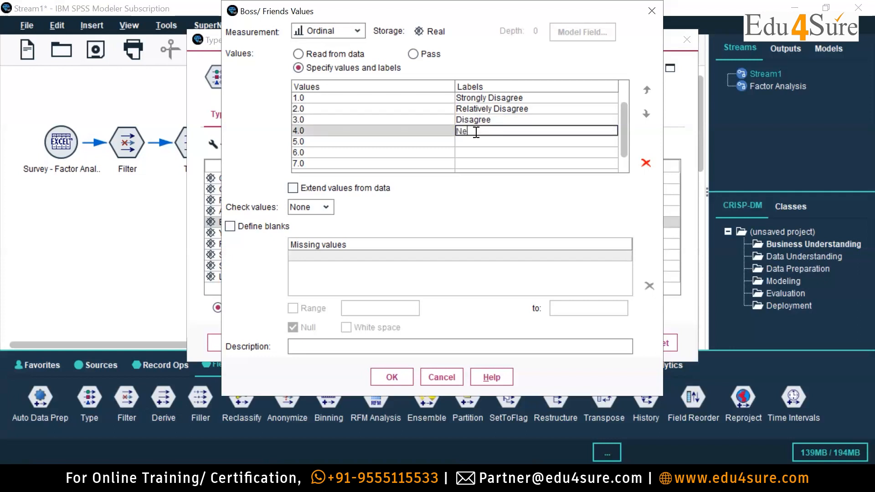
{"action": "type", "text": "utral"}
Label Boss/ Friends value 5 as Agree and value 6 as Relatively Agree.
{"action": "left_click", "coordinate": [471, 143]}
{"action": "type", "text": "Agree"}
{"action": "left_click", "coordinate": [476, 153]}
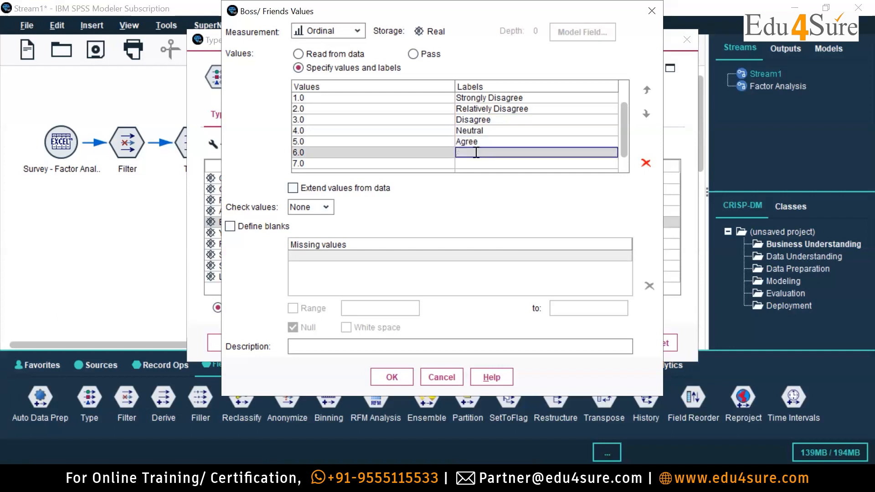
{"action": "type", "text": "Relativel"}
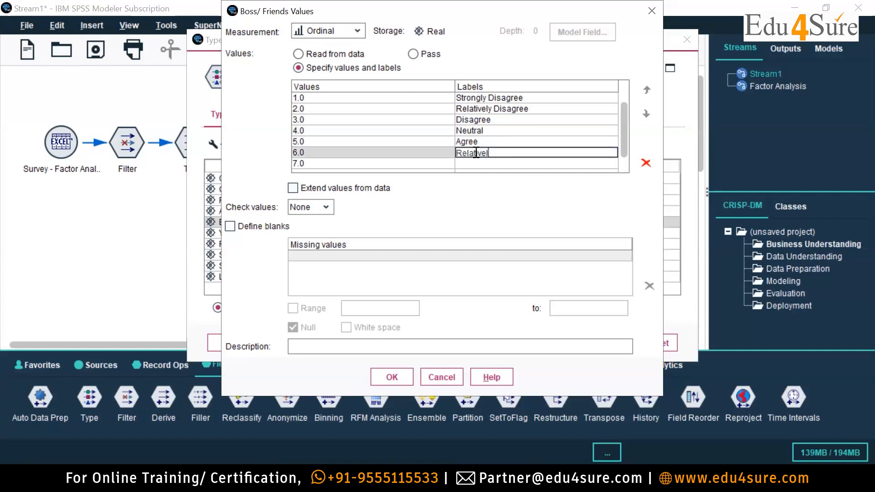
{"action": "type", "text": "y Agree"}
Label Boss/ Friends value 7 as Strongly Agree and accept the value list.
{"action": "left_click", "coordinate": [477, 164]}
{"action": "type", "text": "Strongly"}
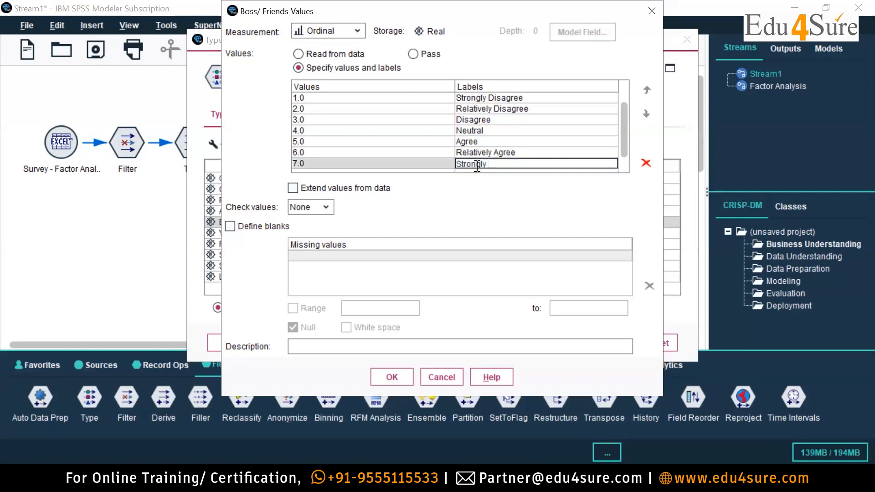
{"action": "type", "text": " Agree"}
{"action": "left_click", "coordinate": [392, 377]}
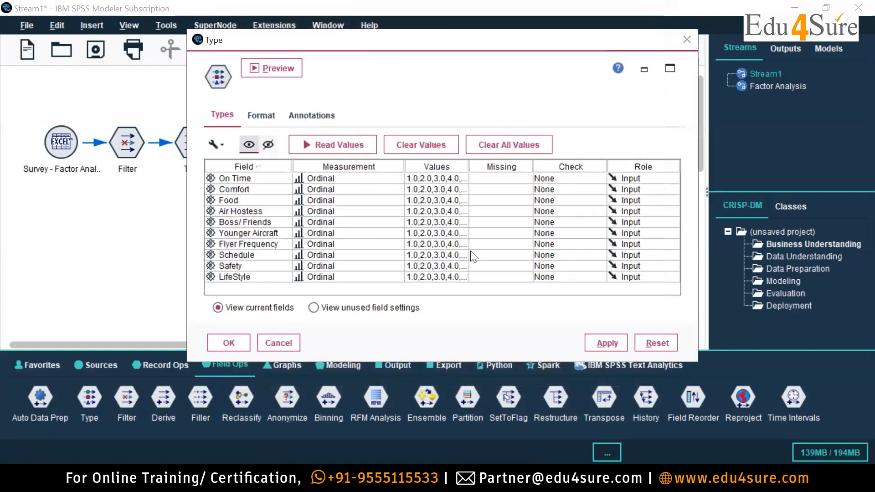
Specify the Younger Aircraft field's values and add the missing scale values 6 and 7.
{"action": "left_click", "coordinate": [455, 234]}
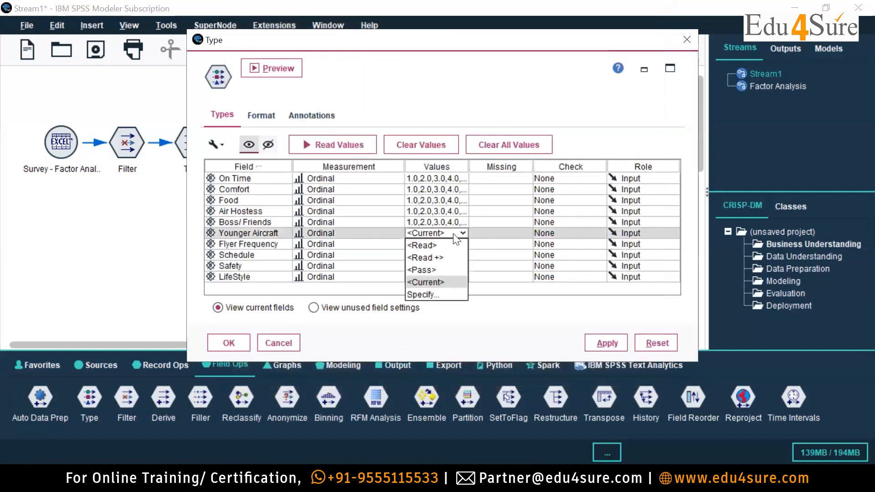
{"action": "left_click", "coordinate": [445, 294]}
{"action": "left_click", "coordinate": [329, 154]}
{"action": "type", "text": "6"}
{"action": "key", "text": "Return"}
{"action": "type", "text": "7"}
{"action": "key", "text": "Return"}
{"action": "scroll", "coordinate": [495, 143], "scroll_direction": "up", "scroll_amount": 1}
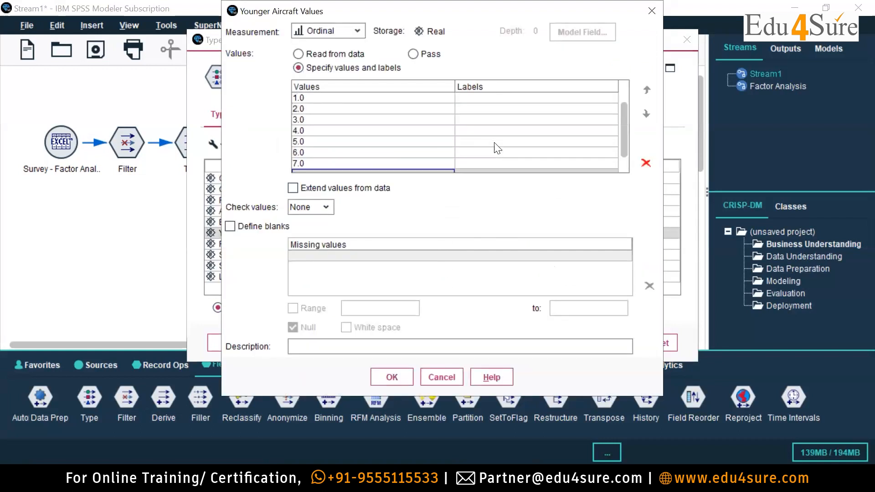
Label Younger Aircraft value 1 as Strongly Disagree and value 2 as Relatively Disagree.
{"action": "left_click", "coordinate": [469, 98]}
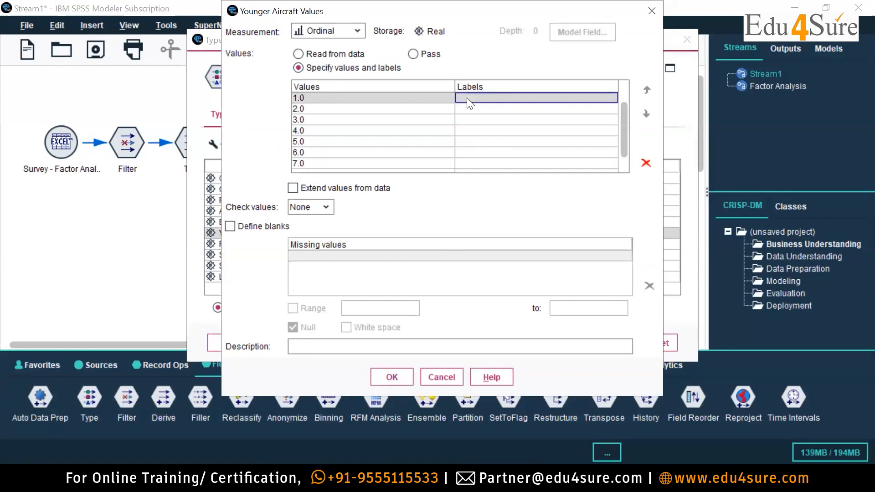
{"action": "type", "text": "Stro"}
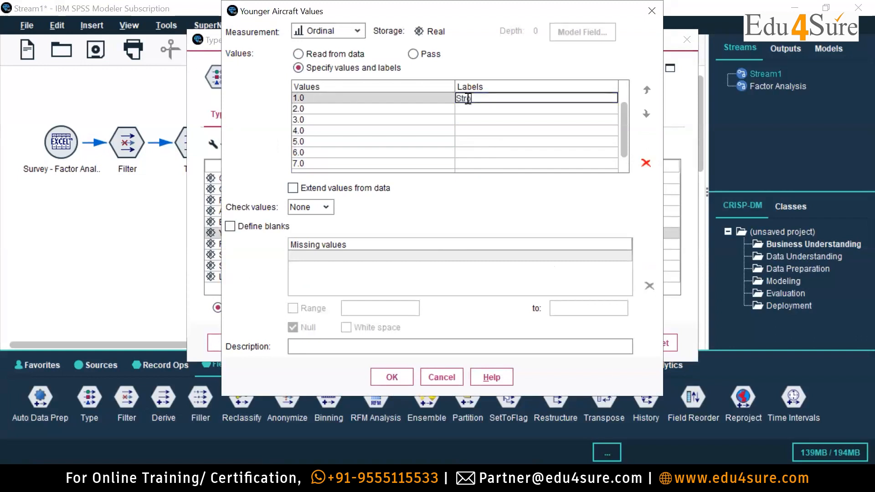
{"action": "type", "text": "ngly Disagree"}
{"action": "left_click", "coordinate": [464, 109]}
{"action": "type", "text": "Relative"}
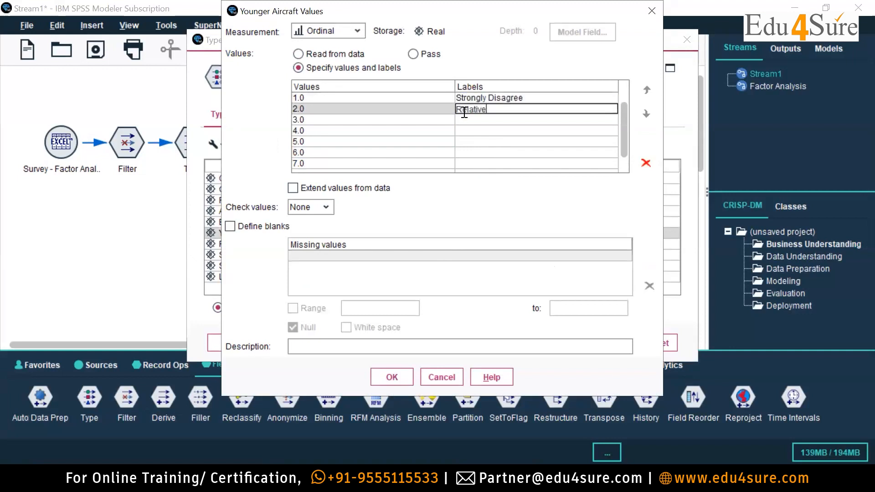
{"action": "type", "text": "ly Disagree"}
Label Younger Aircraft value 3 as Disagree and value 4 as Neutral.
{"action": "left_click", "coordinate": [472, 118]}
{"action": "type", "text": "Disagree"}
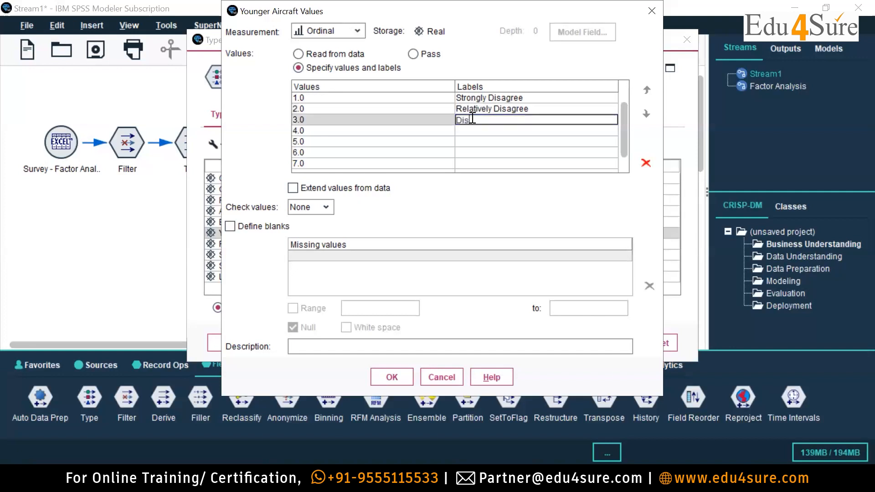
{"action": "left_click", "coordinate": [475, 130]}
{"action": "type", "text": "Neutral"}
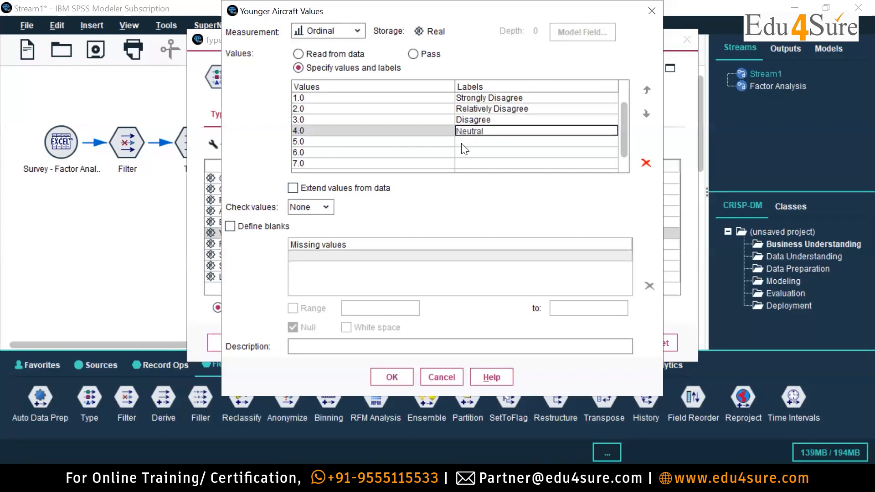
Label Younger Aircraft value 5 as Agree and value 6 as Relatively Agree.
{"action": "left_click", "coordinate": [462, 143]}
{"action": "type", "text": "Agree"}
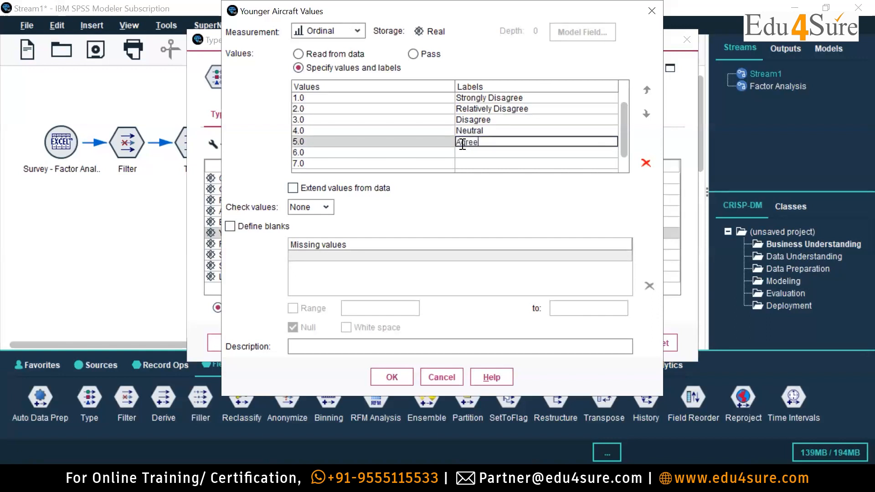
{"action": "left_click", "coordinate": [486, 153]}
{"action": "type", "text": "Relat"}
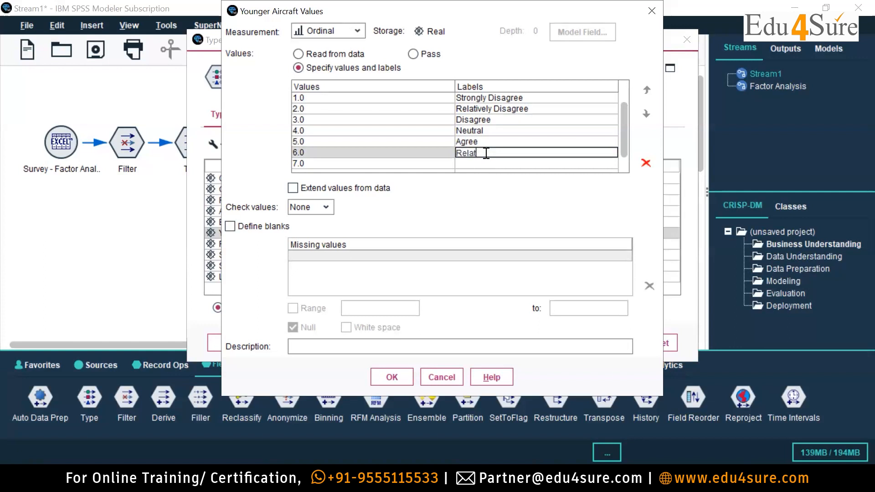
{"action": "type", "text": "ively Agree"}
Label Younger Aircraft value 7 as Strongly Agree and accept the value list.
{"action": "left_click", "coordinate": [495, 164]}
{"action": "type", "text": "S"}
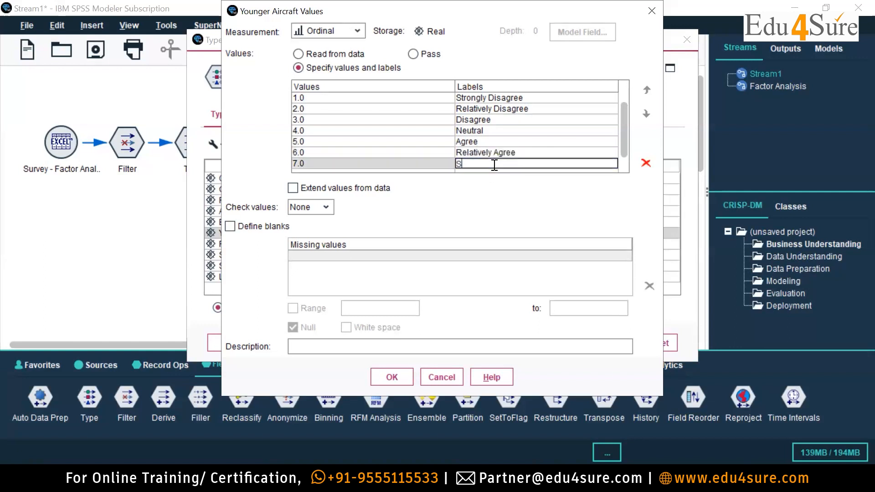
{"action": "type", "text": "trongky Agr"}
{"action": "key", "text": "BackSpace"}
{"action": "key", "text": "BackSpace"}
{"action": "key", "text": "BackSpace"}
{"action": "key", "text": "BackSpace"}
{"action": "type", "text": "Agree"}
{"action": "left_click", "coordinate": [392, 378]}
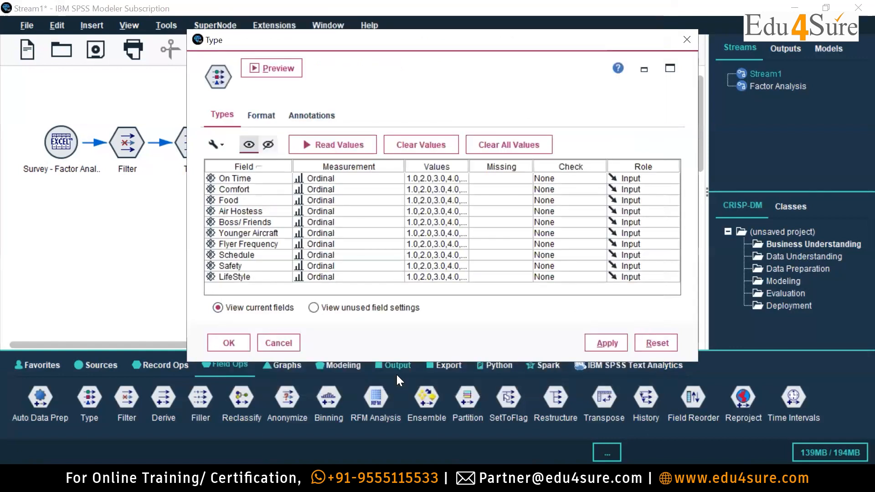
Specify the Flyer Frequency field's values and add the missing scale value 7.
{"action": "left_click", "coordinate": [459, 232]}
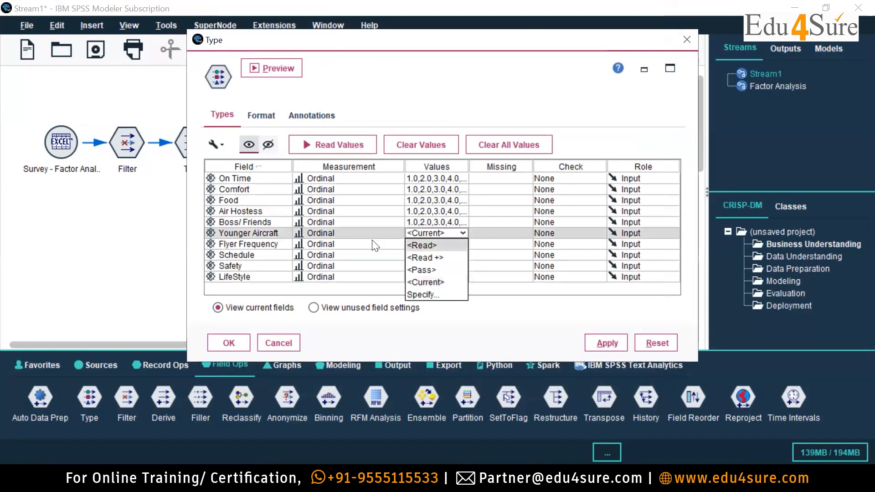
{"action": "left_click", "coordinate": [369, 244]}
{"action": "left_click", "coordinate": [441, 243]}
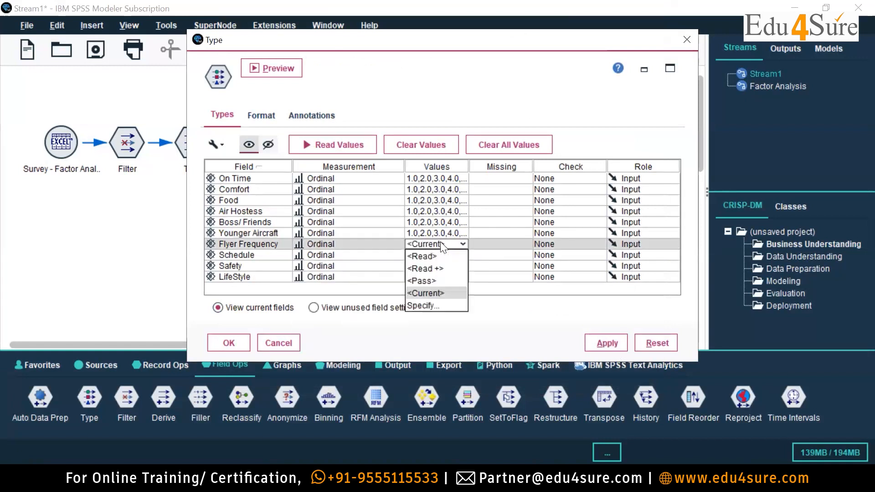
{"action": "left_click", "coordinate": [424, 303]}
{"action": "left_click", "coordinate": [331, 159]}
{"action": "type", "text": "7"}
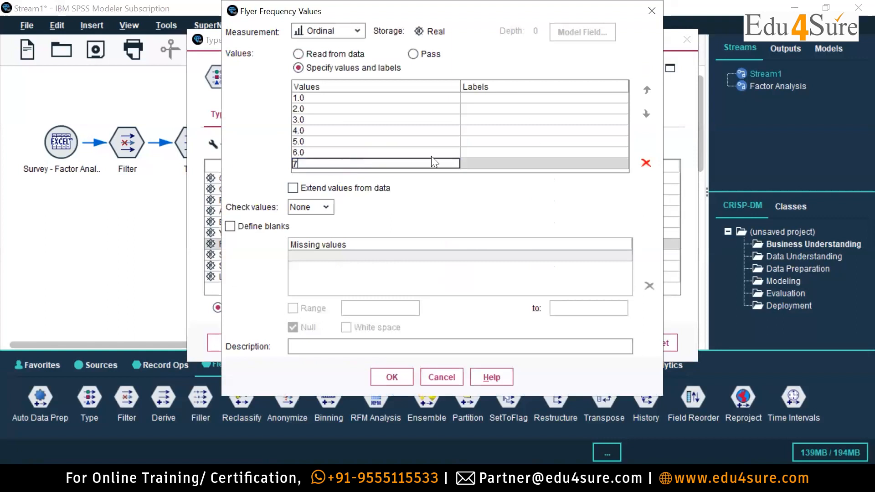
Label Flyer Frequency value 1 as Strongly Disagree, correcting any misspelling in the label.
{"action": "left_click", "coordinate": [477, 96]}
{"action": "type", "text": "Stringly"}
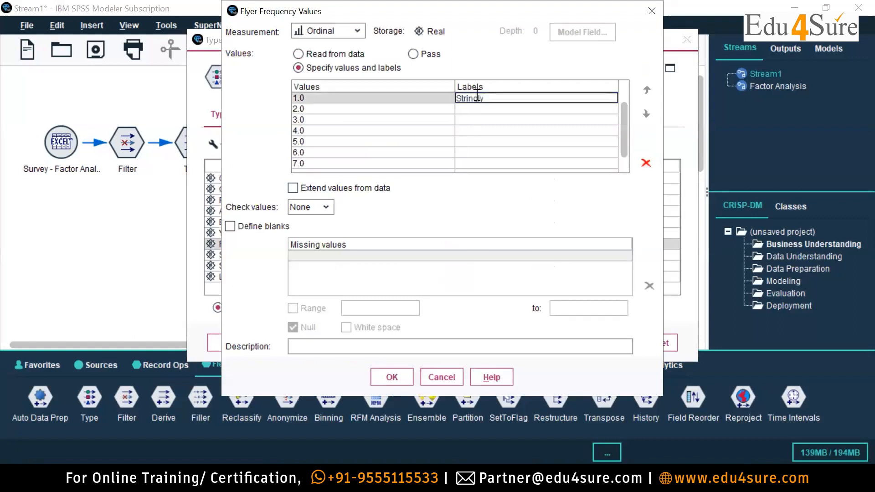
{"action": "key", "text": "BackSpace"}
{"action": "key", "text": "BackSpace"}
{"action": "key", "text": "BackSpace"}
{"action": "key", "text": "BackSpace"}
{"action": "key", "text": "BackSpace"}
{"action": "type", "text": "ongky =="}
{"action": "key", "text": "BackSpace"}
{"action": "key", "text": "BackSpace"}
{"action": "key", "text": "BackSpace"}
{"action": "key", "text": "BackSpace"}
{"action": "key", "text": "BackSpace"}
{"action": "type", "text": "ly Disagree"}
Label Flyer Frequency value 2 as Relatively Disagree and value 3 as Disagree.
{"action": "left_click", "coordinate": [504, 109]}
{"action": "type", "text": "Relatively Disagree"}
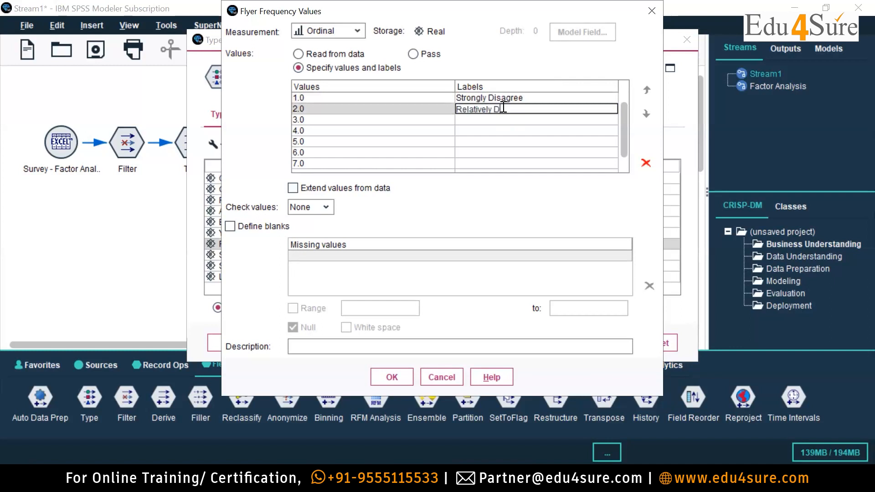
{"action": "left_click", "coordinate": [486, 119]}
{"action": "type", "text": "Disagree"}
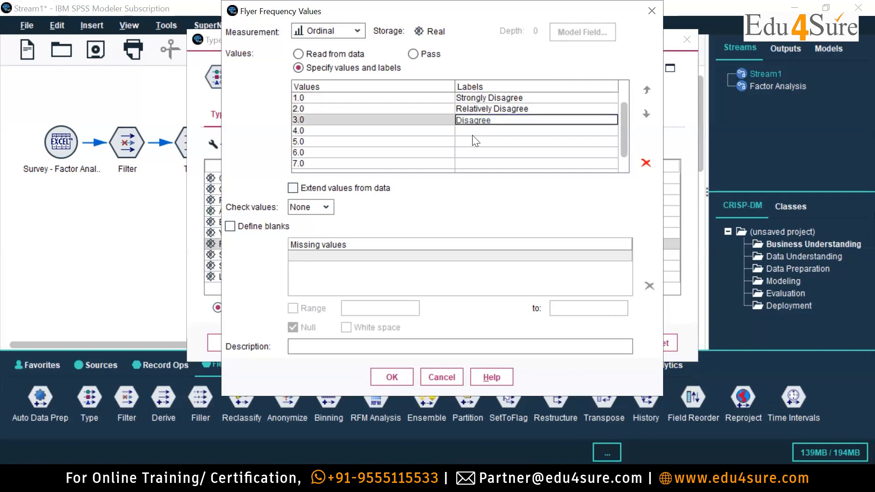
Label Flyer Frequency value 4 as Neutral and value 5 as Agree.
{"action": "left_click", "coordinate": [477, 133]}
{"action": "type", "text": "Neutral"}
{"action": "left_click", "coordinate": [478, 142]}
{"action": "type", "text": "Agree"}
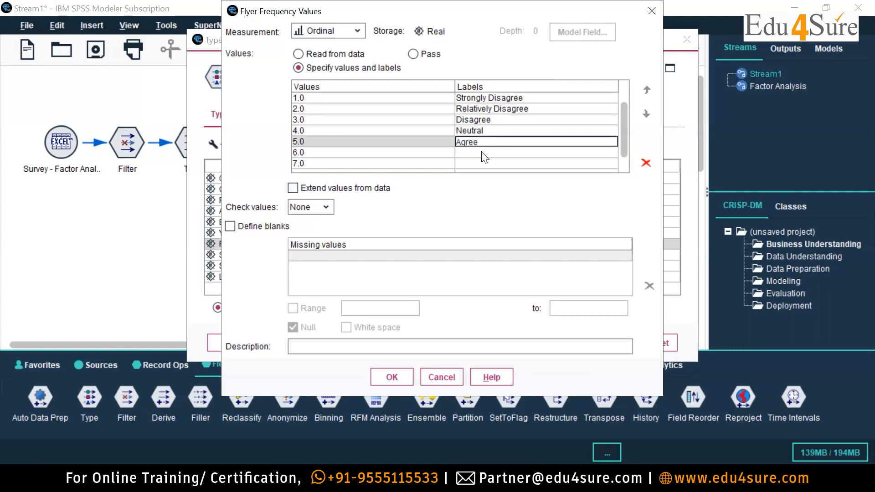
Label Flyer Frequency value 6 as Relatively Agree and value 7 as Strongly Agree, and accept the value list.
{"action": "left_click", "coordinate": [483, 152]}
{"action": "type", "text": "Relatively Agree"}
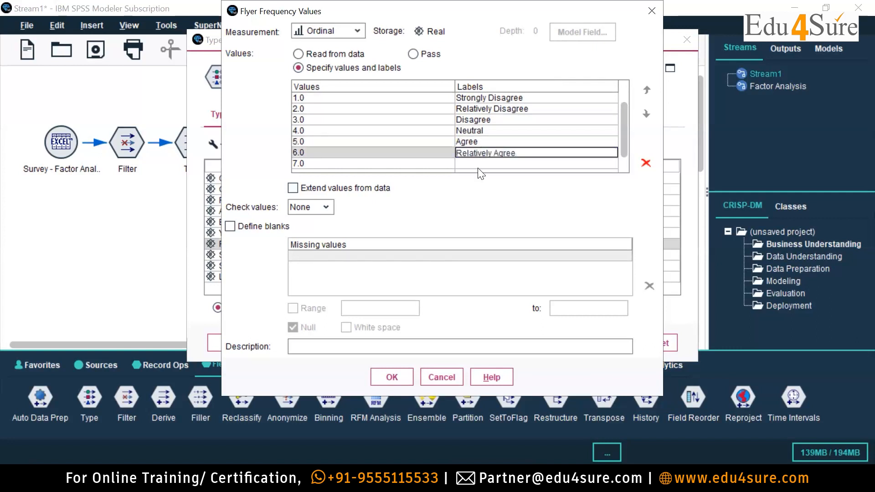
{"action": "left_click", "coordinate": [482, 164]}
{"action": "type", "text": "Strongly Agree"}
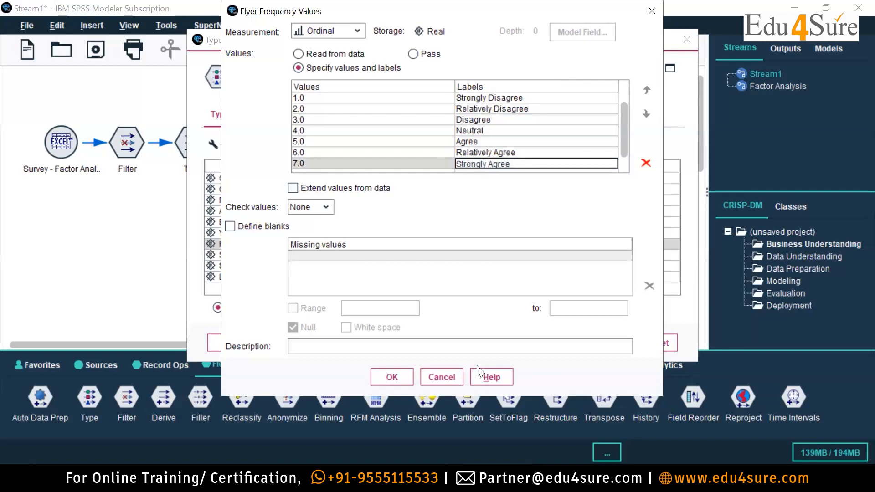
{"action": "left_click", "coordinate": [393, 377]}
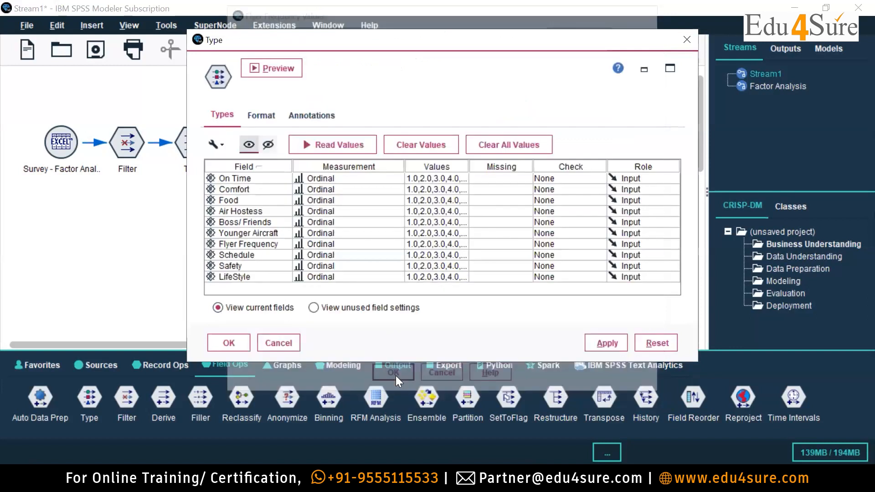
Review the specified values and labels of the Flyer Frequency field and close its value list.
{"action": "left_click", "coordinate": [426, 244]}
{"action": "left_click", "coordinate": [417, 305]}
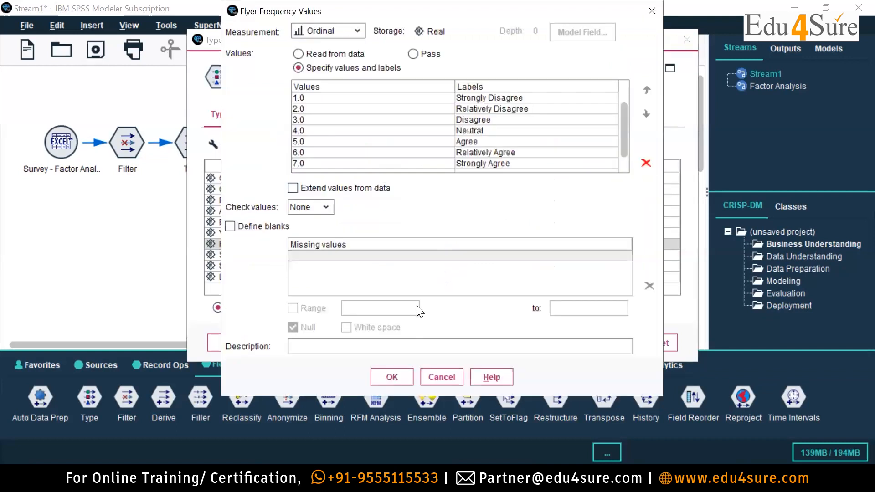
{"action": "left_click", "coordinate": [412, 381]}
Open the specified value list of the Schedule field and add the values 6 and 7.
{"action": "left_click", "coordinate": [466, 255]}
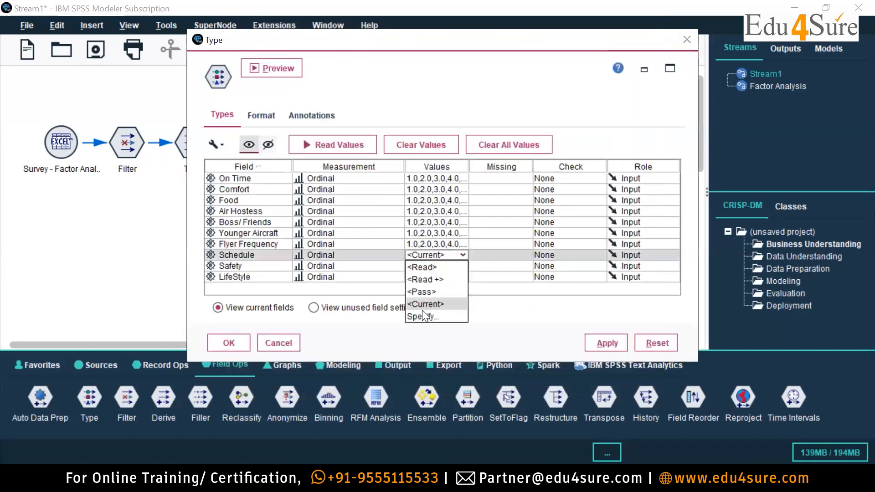
{"action": "left_click", "coordinate": [423, 314]}
{"action": "left_click", "coordinate": [336, 152]}
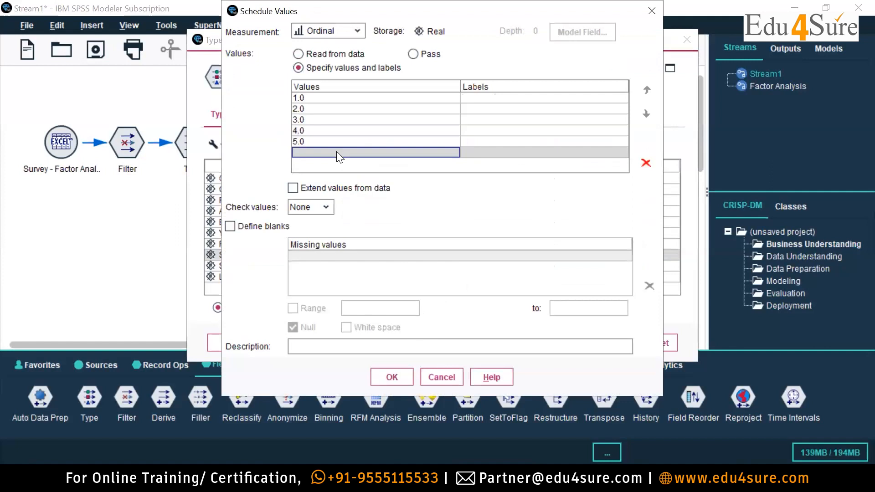
{"action": "type", "text": "6"}
{"action": "key", "text": "Return"}
{"action": "type", "text": "7"}
{"action": "key", "text": "Return"}
{"action": "scroll", "coordinate": [509, 125], "scroll_direction": "up", "scroll_amount": 1}
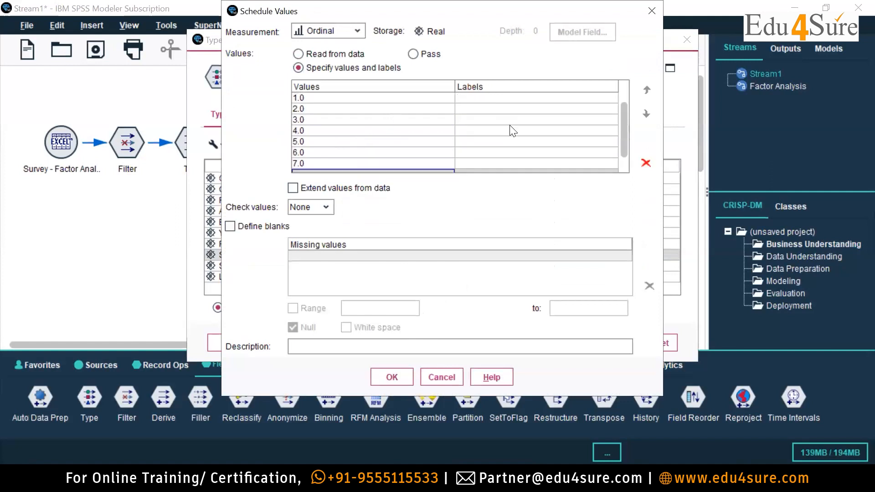
Label Schedule value 1 as Strongly Disagree, correcting any misspelling in the label.
{"action": "double_click", "coordinate": [491, 99]}
{"action": "type", "text": "Stringly ==="}
{"action": "key", "text": "BackSpace"}
{"action": "key", "text": "BackSpace"}
{"action": "key", "text": "BackSpace"}
{"action": "key", "text": "BackSpace"}
{"action": "key", "text": "BackSpace"}
{"action": "key", "text": "BackSpace"}
{"action": "key", "text": "BackSpace"}
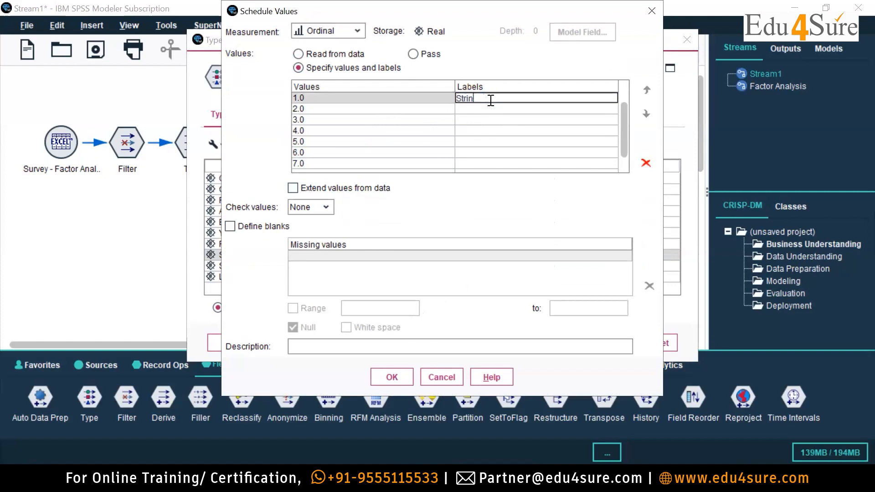
{"action": "type", "text": "ongly Disagree"}
Label Schedule value 2 as Relatively Disagree and value 3 as Disagree.
{"action": "left_click", "coordinate": [479, 111]}
{"action": "type", "text": "Relati"}
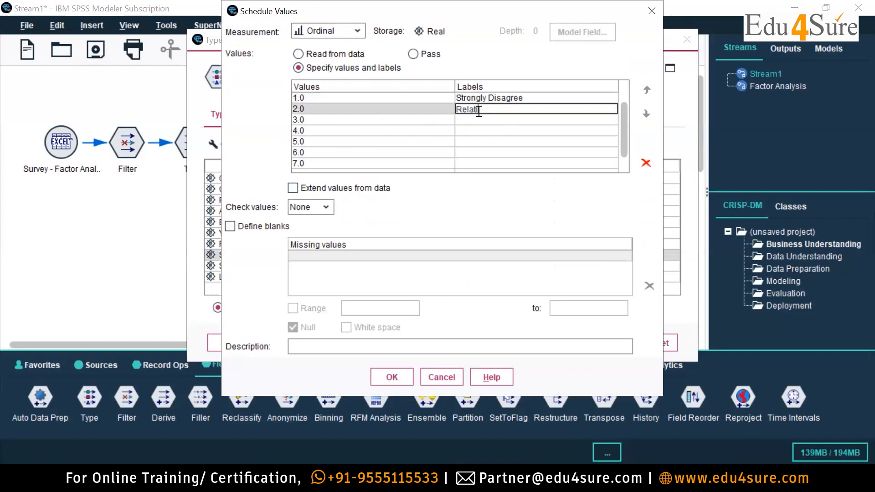
{"action": "type", "text": "vely Disagree"}
{"action": "left_click", "coordinate": [474, 119]}
{"action": "type", "text": "Disagree"}
Label Schedule value 4 as Neutral and value 5 as Agree.
{"action": "left_click", "coordinate": [472, 130]}
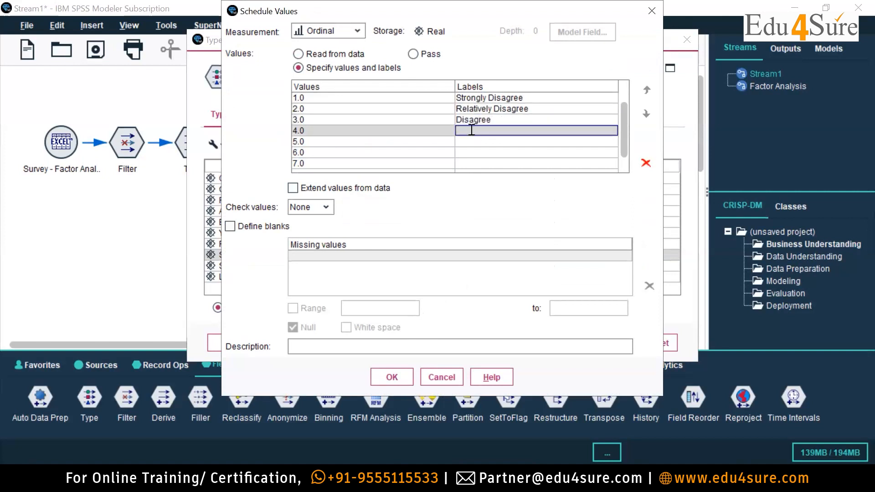
{"action": "type", "text": "Neutral"}
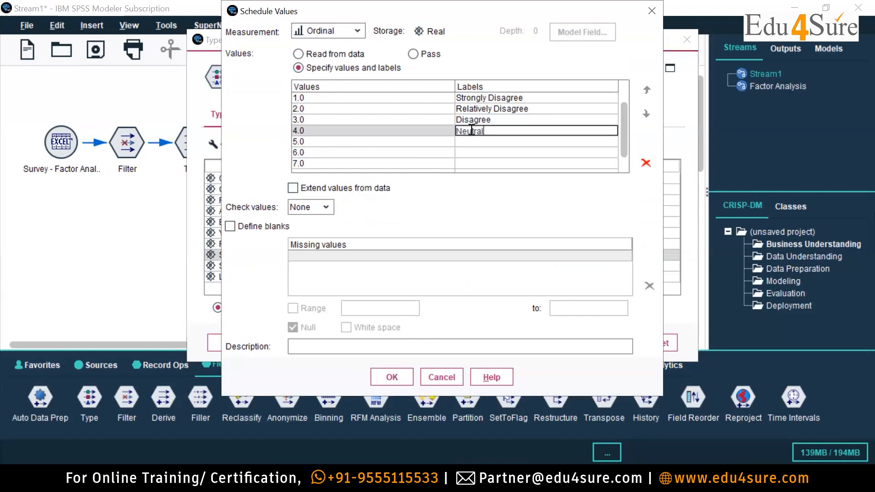
{"action": "left_click", "coordinate": [461, 142]}
{"action": "type", "text": "Agree"}
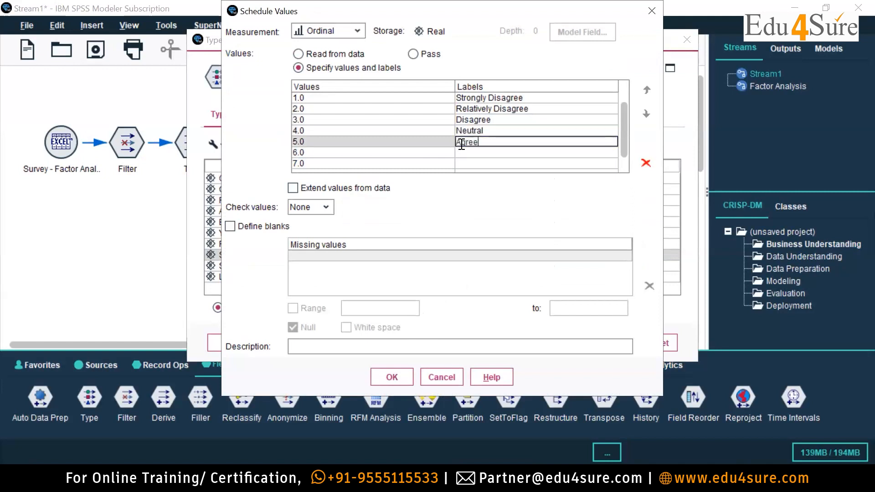
Label Schedule value 6 as Relatively Agree and value 7 as Strongly Agree, and accept the value list.
{"action": "left_click", "coordinate": [497, 152]}
{"action": "type", "text": "Re"}
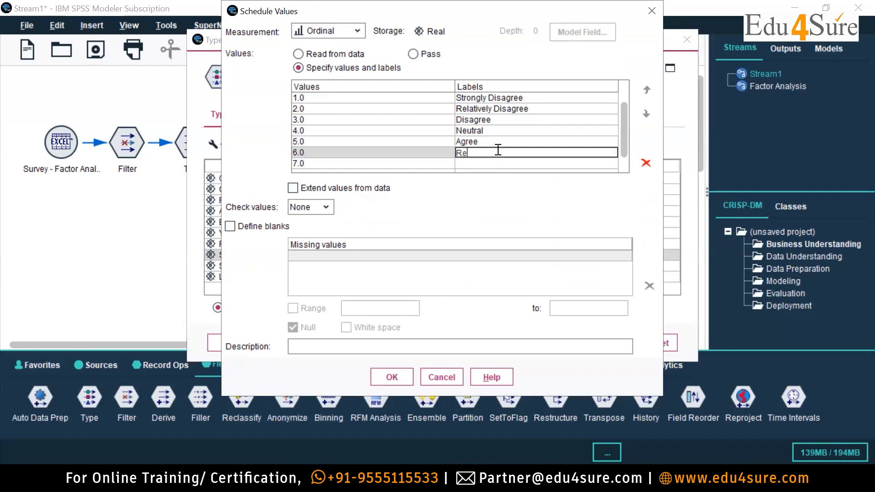
{"action": "type", "text": "latively"}
{"action": "type", "text": "Agree"}
{"action": "left_click", "coordinate": [491, 164]}
{"action": "type", "text": "S"}
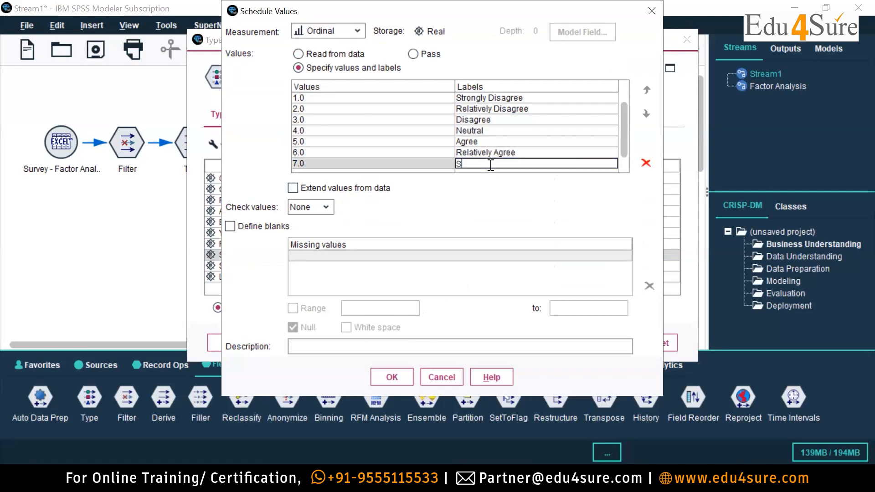
{"action": "type", "text": "trongly Agree"}
{"action": "left_click", "coordinate": [392, 377]}
Open the specified value list of the Safety field and add the values 6 and 7.
{"action": "left_click", "coordinate": [464, 266]}
{"action": "left_click", "coordinate": [466, 266]}
{"action": "left_click", "coordinate": [415, 324]}
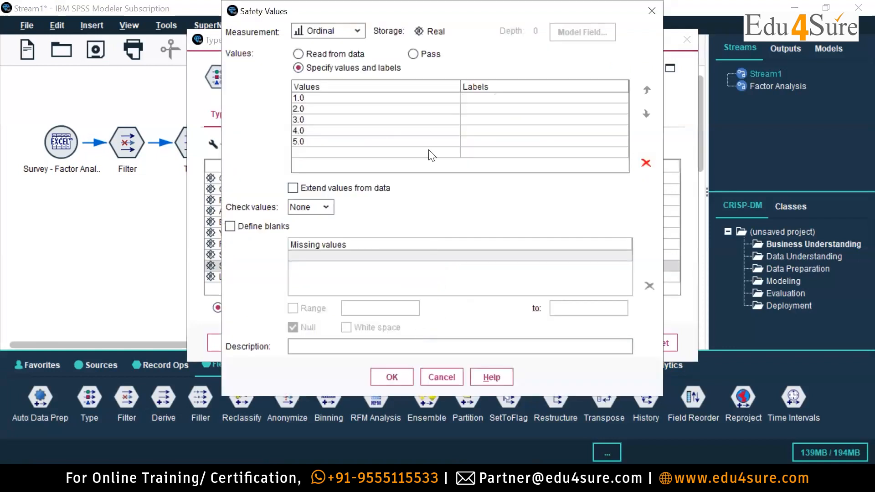
{"action": "left_click", "coordinate": [327, 153]}
{"action": "type", "text": "6"}
{"action": "key", "text": "Return"}
{"action": "type", "text": "7"}
{"action": "key", "text": "Return"}
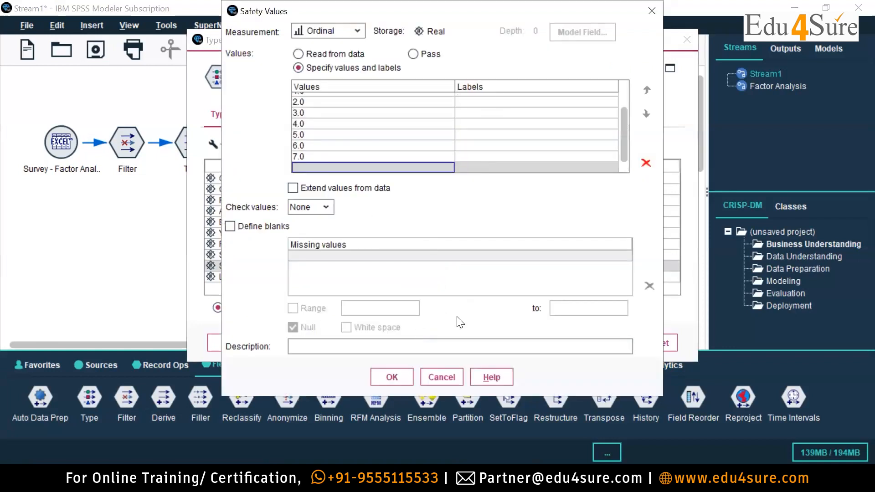
{"action": "scroll", "coordinate": [524, 139], "scroll_direction": "up", "scroll_amount": 1}
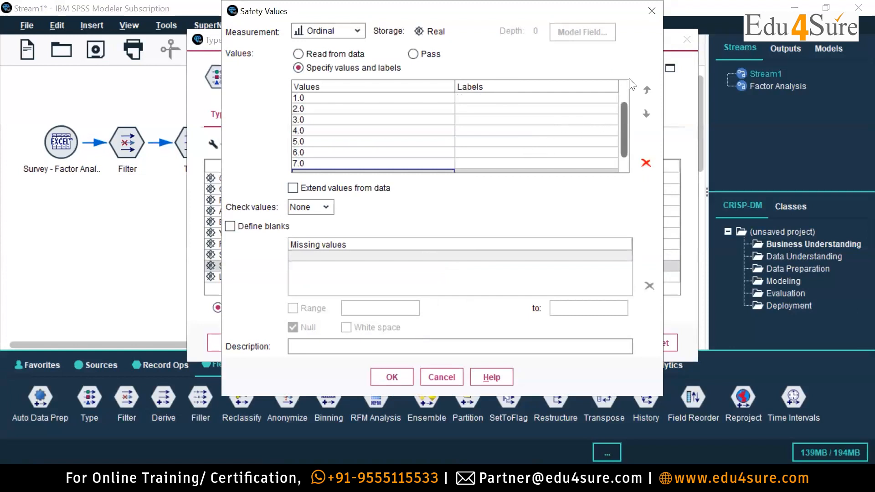
Label Safety value 1 as Strongly Disagree, correcting any misspelling in the label.
{"action": "left_click", "coordinate": [479, 99]}
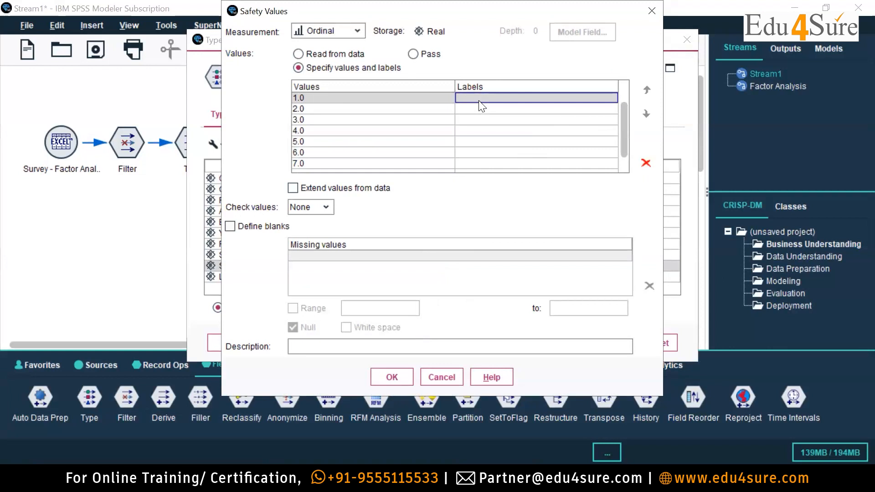
{"action": "double_click", "coordinate": [479, 102]}
{"action": "type", "text": "Strongly Disagree"}
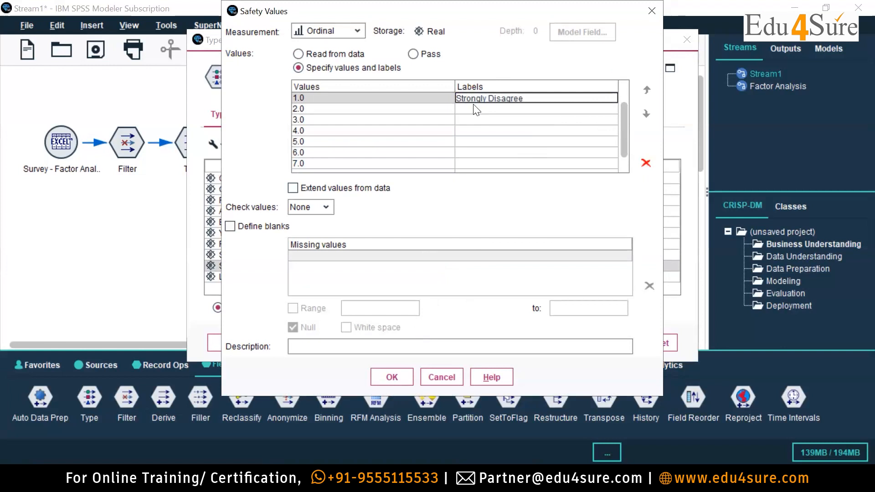
Label Safety value 2 as Relatively Disagree and value 3 as Disagree, fixing any typing error.
{"action": "left_click", "coordinate": [470, 109]}
{"action": "type", "text": "Relatively Disagree"}
{"action": "left_click", "coordinate": [482, 121]}
{"action": "type", "text": "Dusagree"}
{"action": "left_click", "coordinate": [468, 120]}
{"action": "key", "text": "BackSpace"}
{"action": "type", "text": "i"}
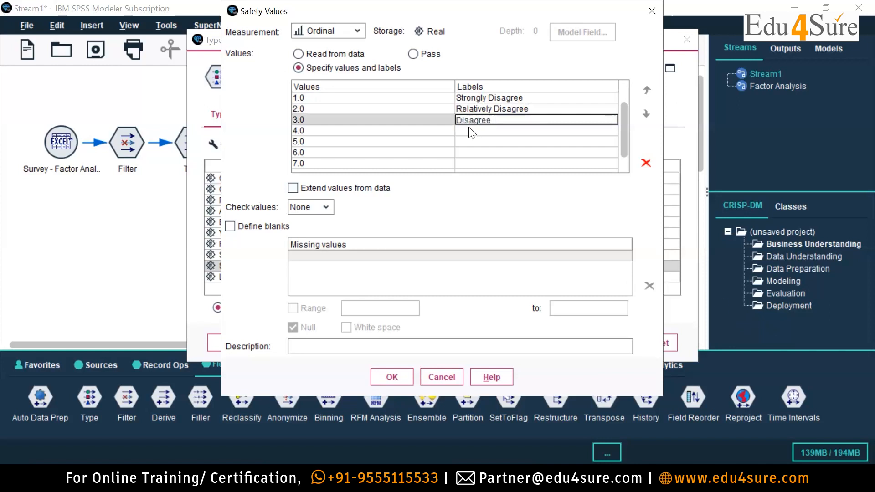
Label Safety value 4 as Neutral and value 5 as Agree.
{"action": "left_click", "coordinate": [471, 130]}
{"action": "type", "text": "Neutral"}
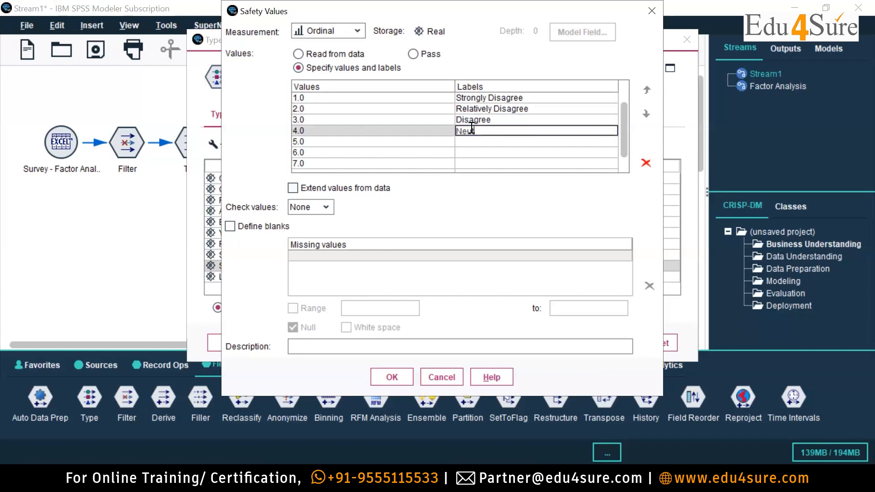
{"action": "left_click", "coordinate": [493, 142]}
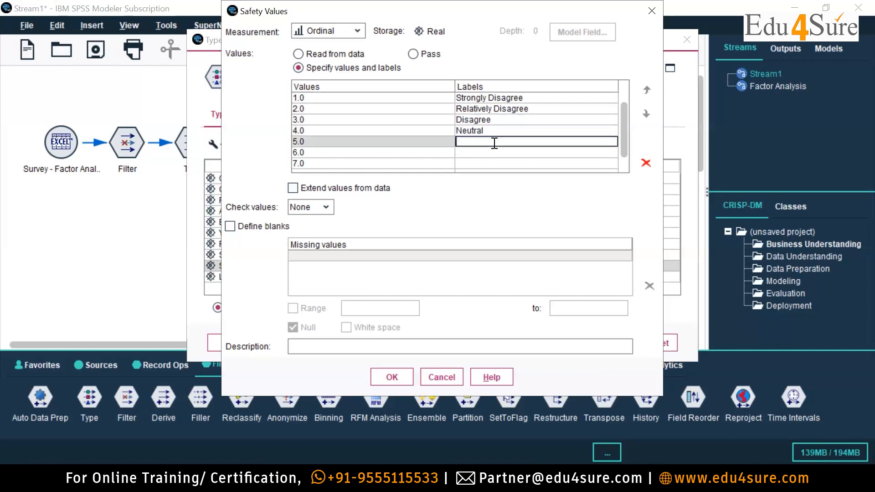
{"action": "type", "text": "Agree"}
Label Safety value 6 as Relatively Agree and value 7 as Strongly Agree, and accept the value list.
{"action": "left_click", "coordinate": [484, 153]}
{"action": "type", "text": "Relati"}
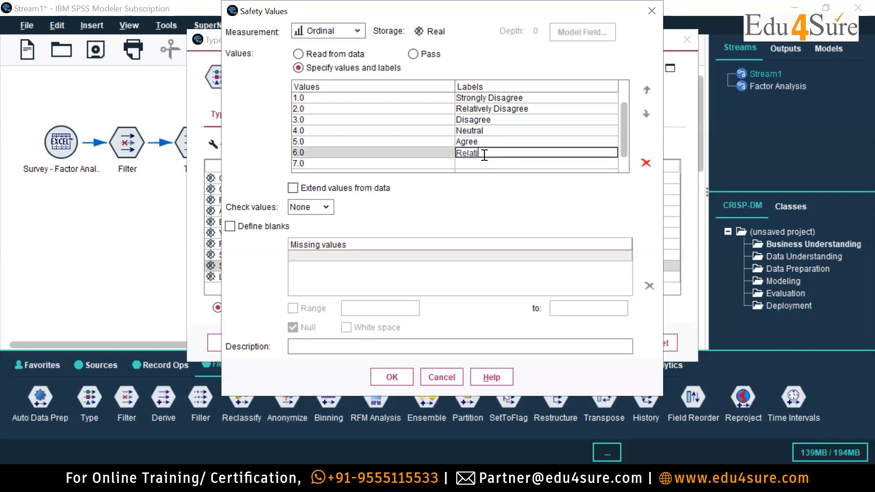
{"action": "type", "text": "vely Agree"}
{"action": "left_click", "coordinate": [495, 164]}
{"action": "type", "text": "St"}
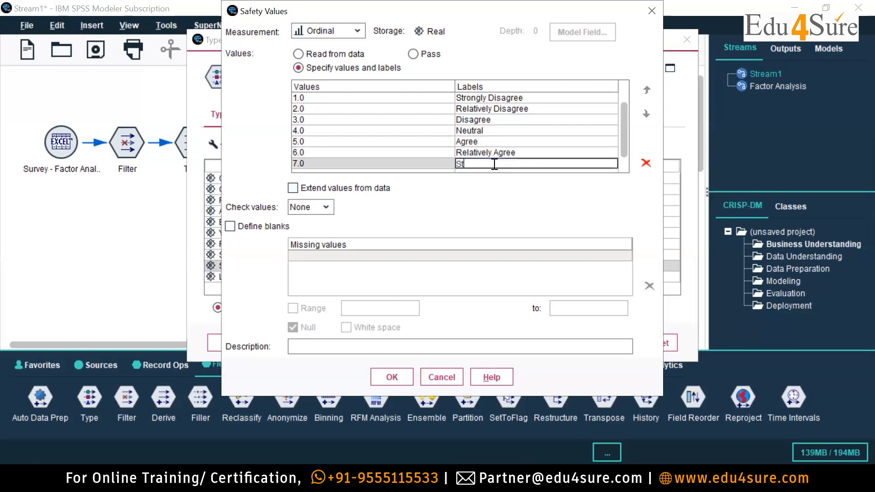
{"action": "type", "text": "rongly Agree"}
{"action": "left_click", "coordinate": [396, 375]}
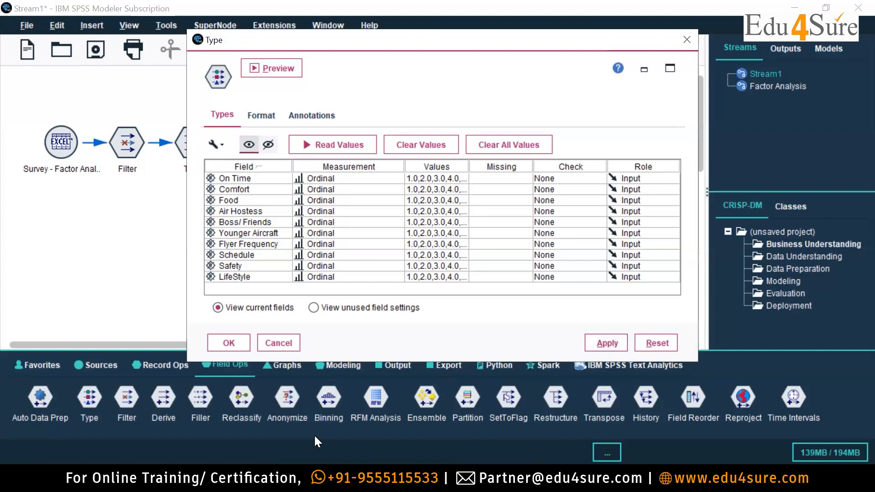
{"action": "key", "text": "alt+Tab"}
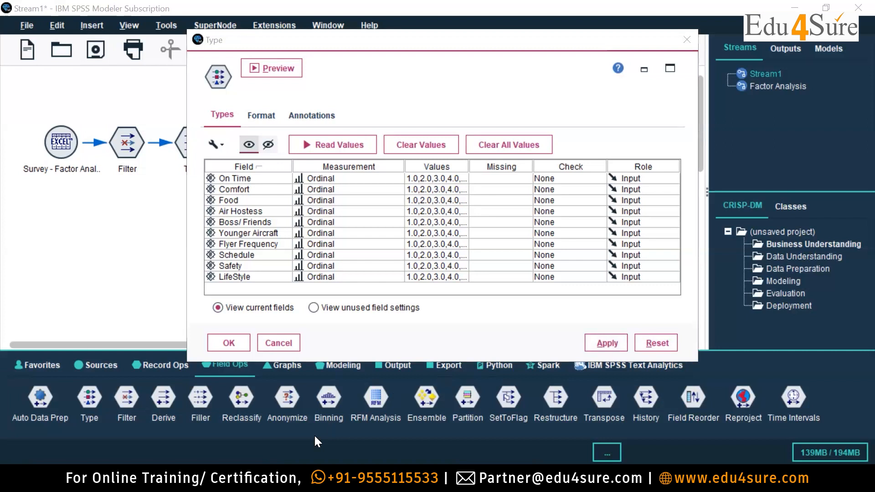
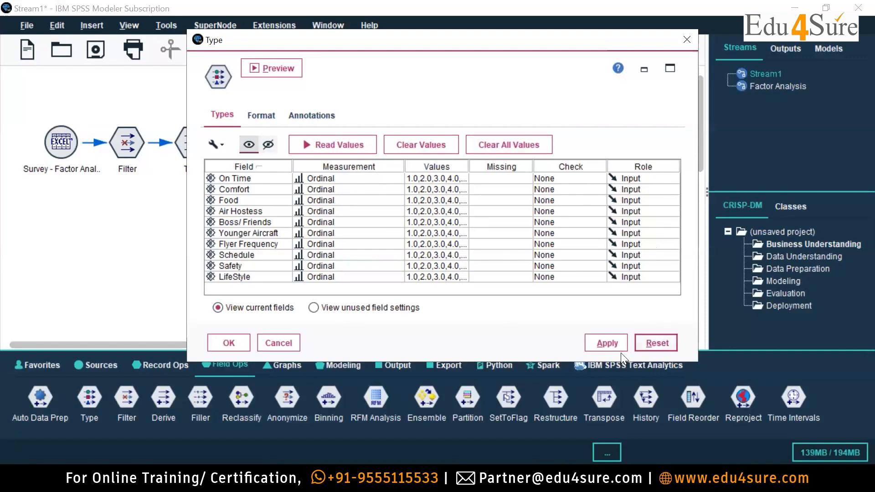
Accept the Type settings, then attach a PCA/Factor modeling node to the Type node and run it.
{"action": "left_click", "coordinate": [222, 342]}
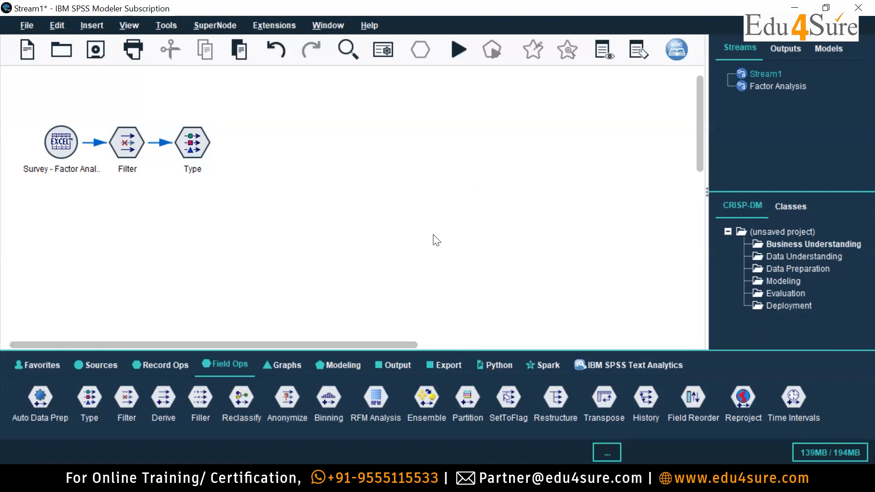
{"action": "left_click", "coordinate": [339, 363]}
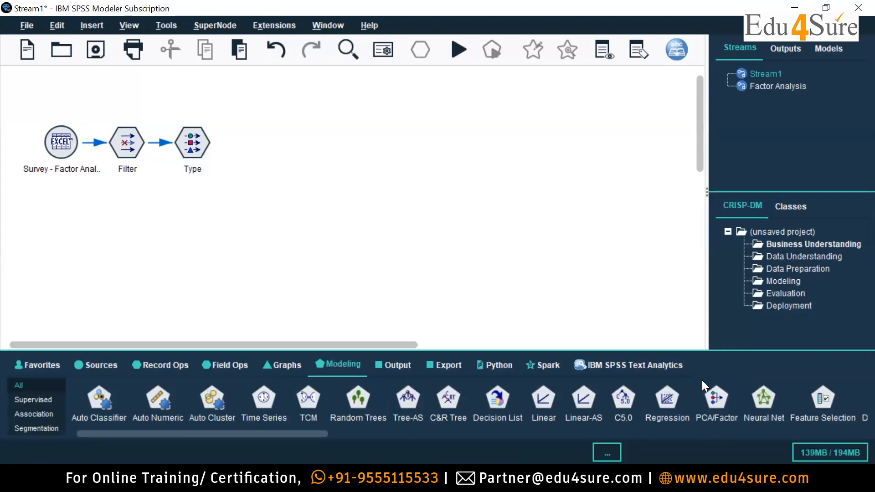
{"action": "double_click", "coordinate": [721, 399]}
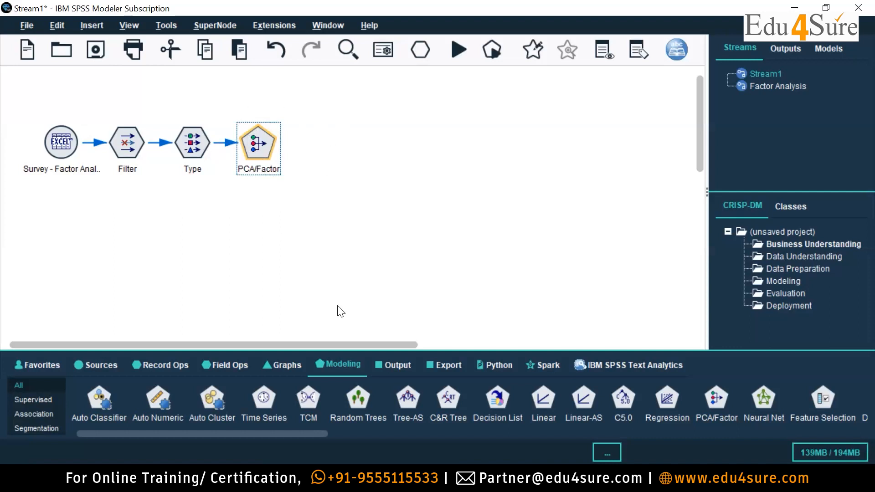
{"action": "mouse_move", "coordinate": [165, 436]}
{"action": "left_mouse_down"}
{"action": "mouse_move", "coordinate": [729, 444]}
{"action": "mouse_move", "coordinate": [324, 427]}
{"action": "mouse_move", "coordinate": [164, 430]}
{"action": "left_mouse_up"}
{"action": "left_click", "coordinate": [458, 49]}
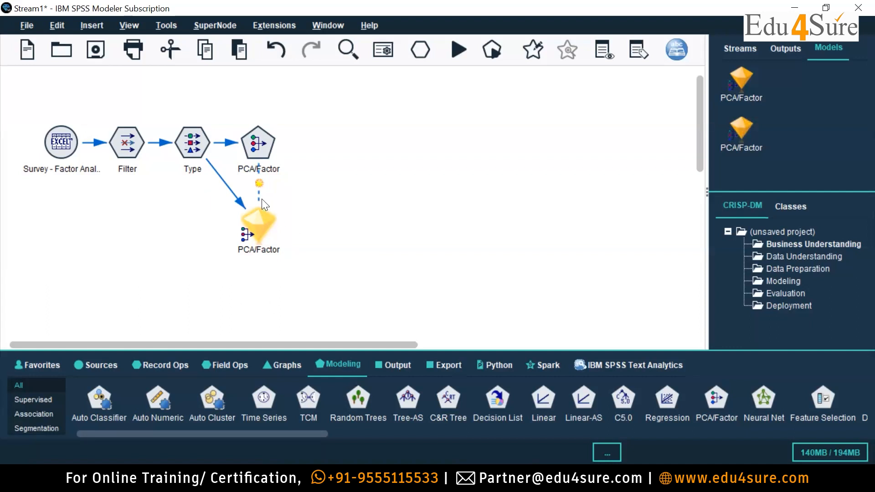
Open the generated PCA/Factor model and review its equations, summary, and advanced Communalities and Total Variance Explained tables.
{"action": "double_click", "coordinate": [260, 221]}
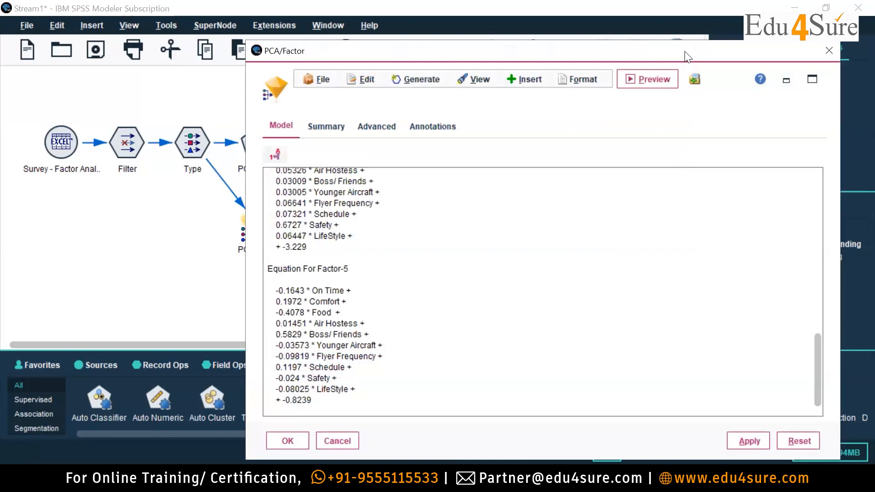
{"action": "left_click_drag", "start_coordinate": [685, 52], "coordinate": [605, 37]}
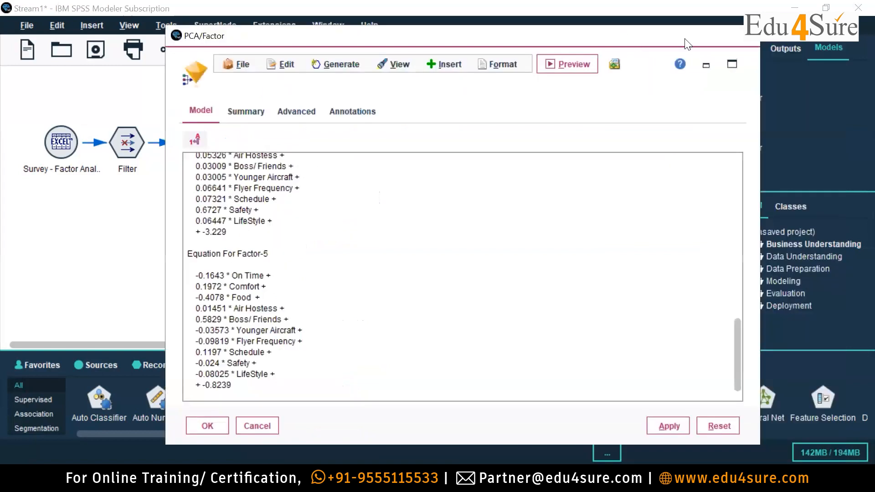
{"action": "left_click", "coordinate": [246, 112]}
{"action": "left_click", "coordinate": [297, 111]}
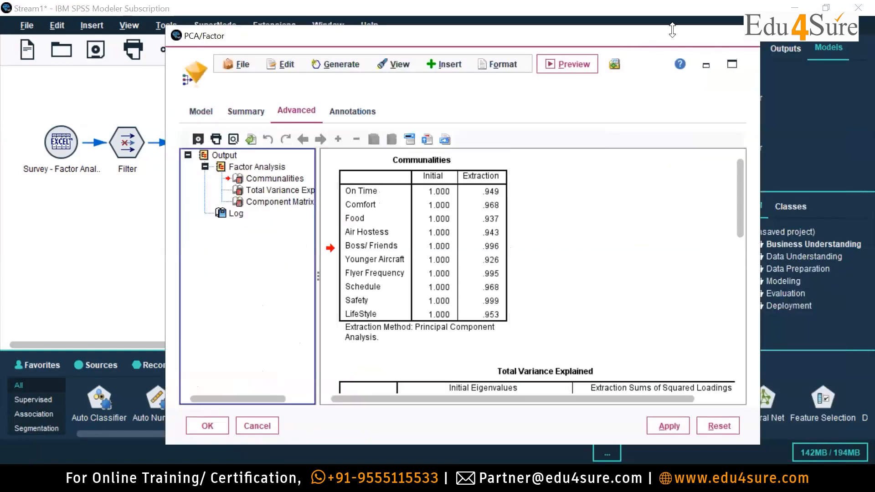
{"action": "scroll", "coordinate": [642, 201], "scroll_direction": "down", "scroll_amount": 10}
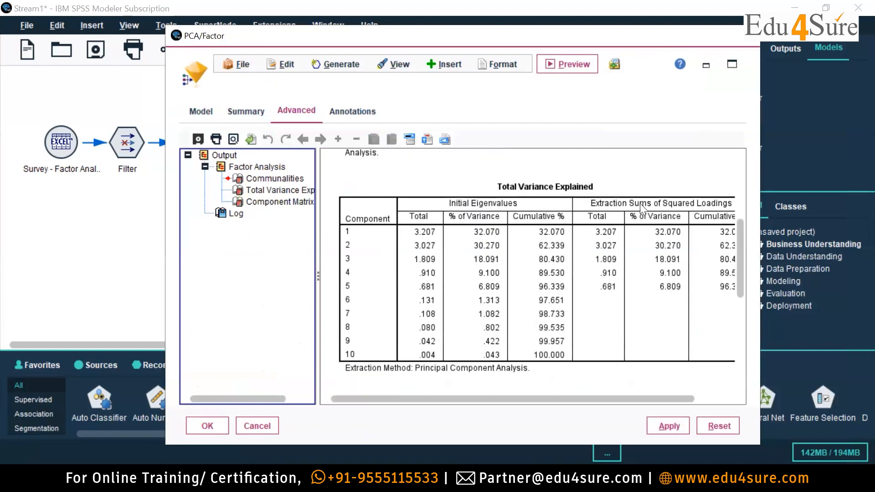
{"action": "scroll", "coordinate": [643, 246], "scroll_direction": "up", "scroll_amount": 10}
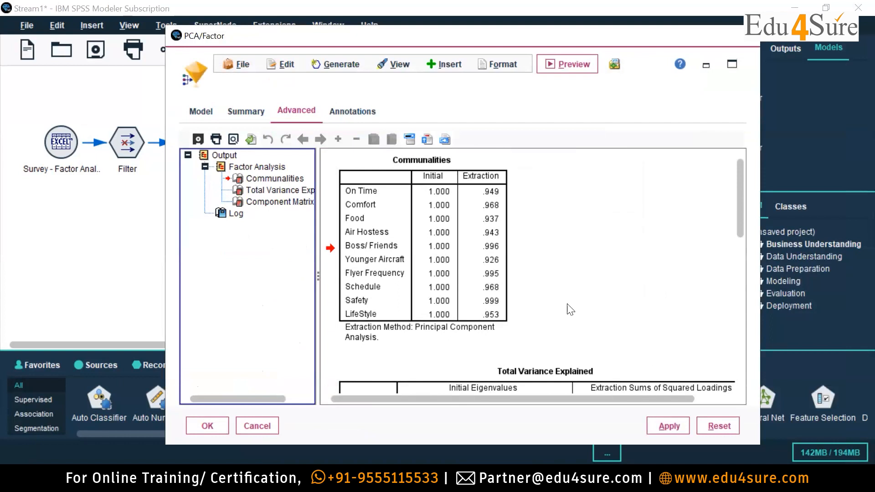
Switch to the PowerPoint presentation and find slide 32, Important Terms in Factor Analysis, to read the Communality and Eigen Value definitions.
{"action": "key", "text": "alt+Tab"}
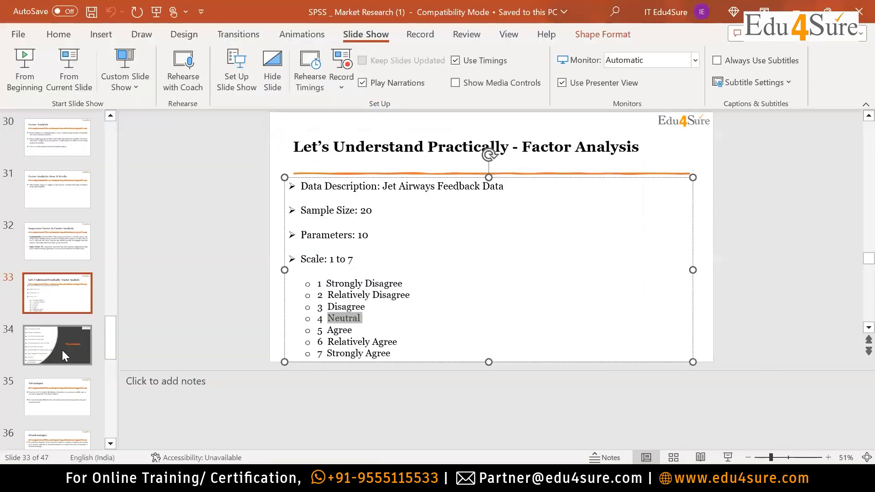
{"action": "left_click", "coordinate": [62, 350]}
{"action": "left_click", "coordinate": [63, 404]}
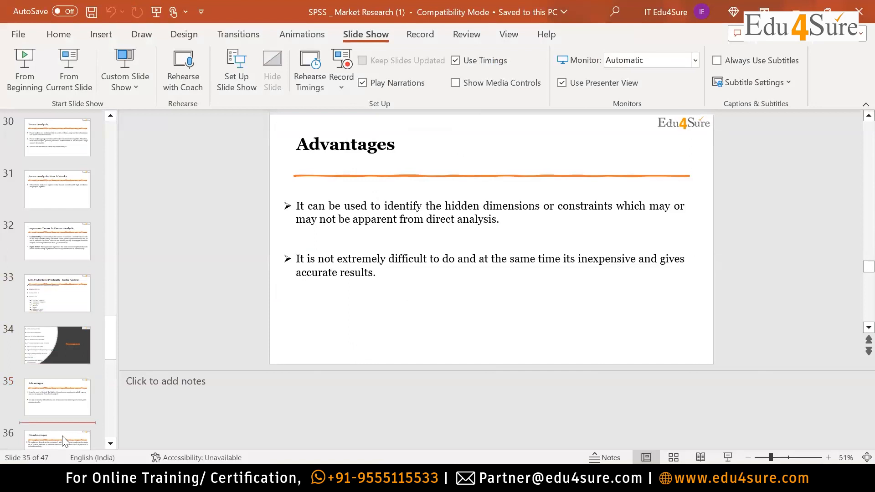
{"action": "left_click", "coordinate": [62, 435]}
{"action": "scroll", "coordinate": [65, 429], "scroll_direction": "down", "scroll_amount": 2}
{"action": "left_click", "coordinate": [67, 384]}
{"action": "left_click", "coordinate": [62, 167]}
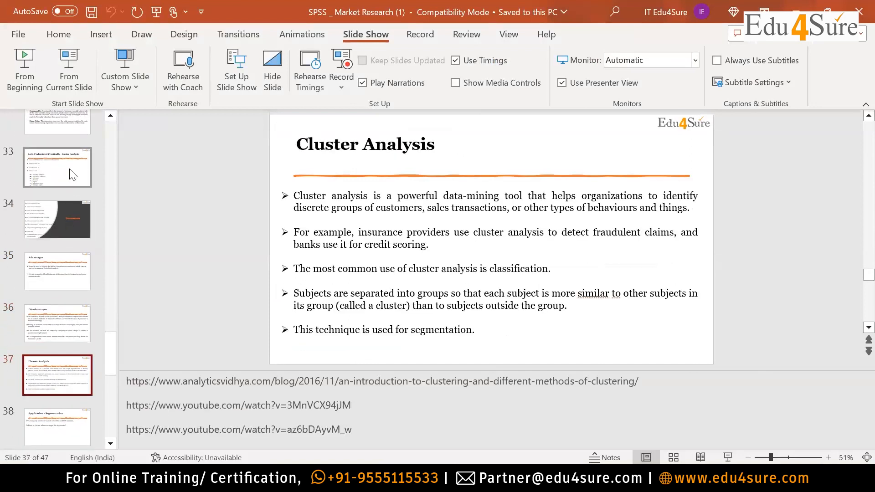
{"action": "left_click", "coordinate": [62, 129]}
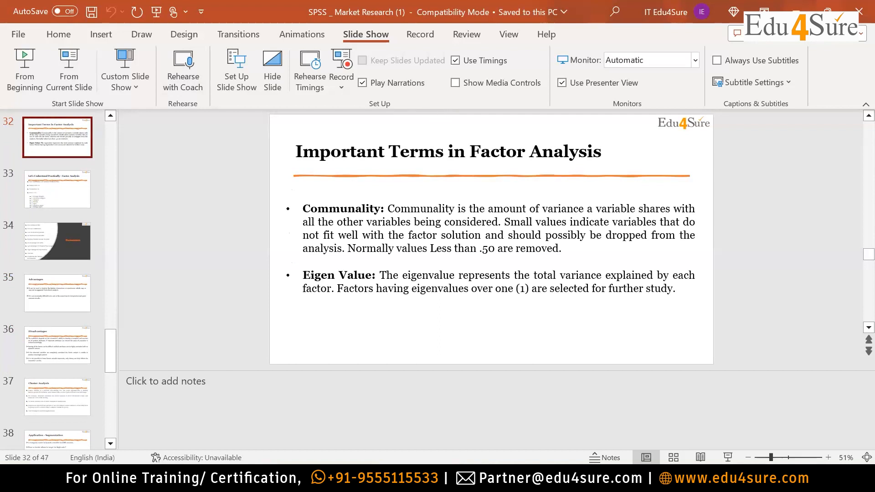
Return to SPSS Modeler and skim the advanced factor output from Communalities through the Component Matrix and back.
{"action": "key", "text": "alt+Tab"}
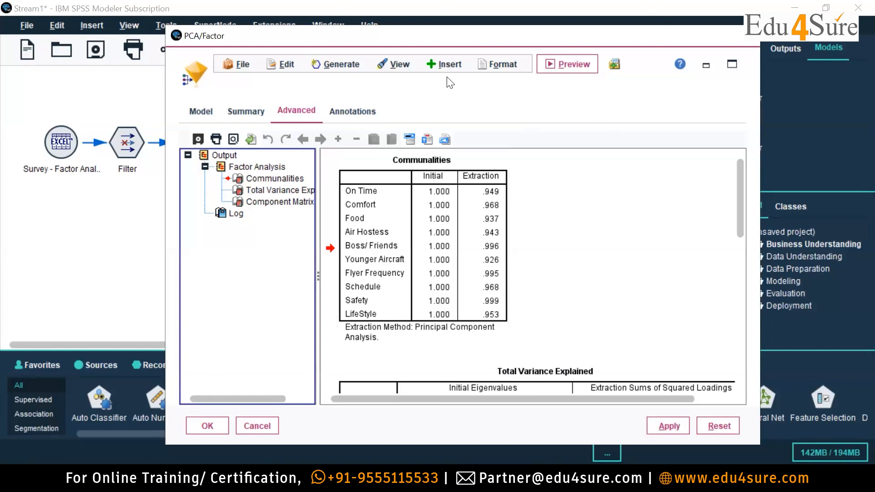
{"action": "scroll", "coordinate": [743, 224], "scroll_direction": "down", "scroll_amount": 1}
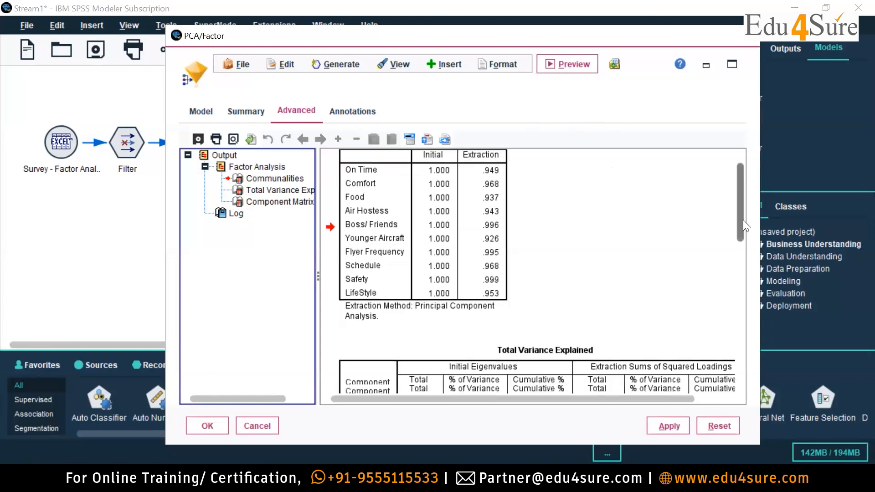
{"action": "left_click_drag", "start_coordinate": [743, 219], "coordinate": [742, 359]}
{"action": "scroll", "coordinate": [742, 305], "scroll_direction": "up", "scroll_amount": 3}
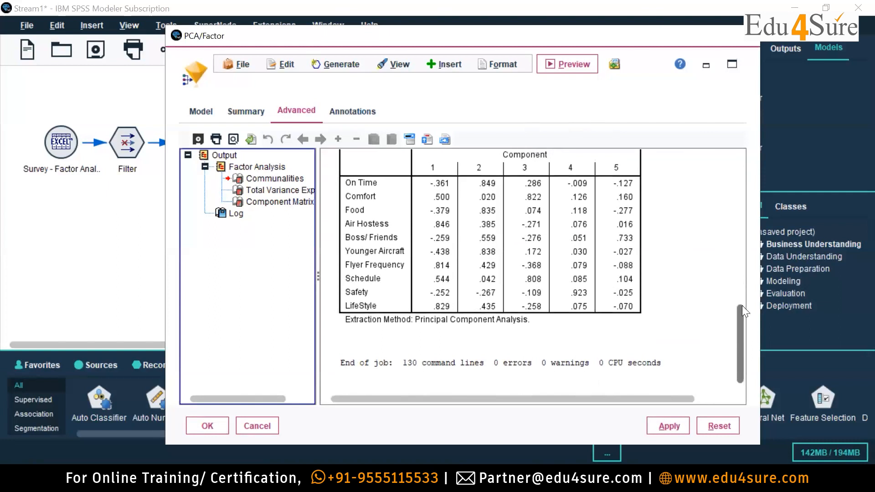
{"action": "left_click_drag", "start_coordinate": [741, 298], "coordinate": [739, 181]}
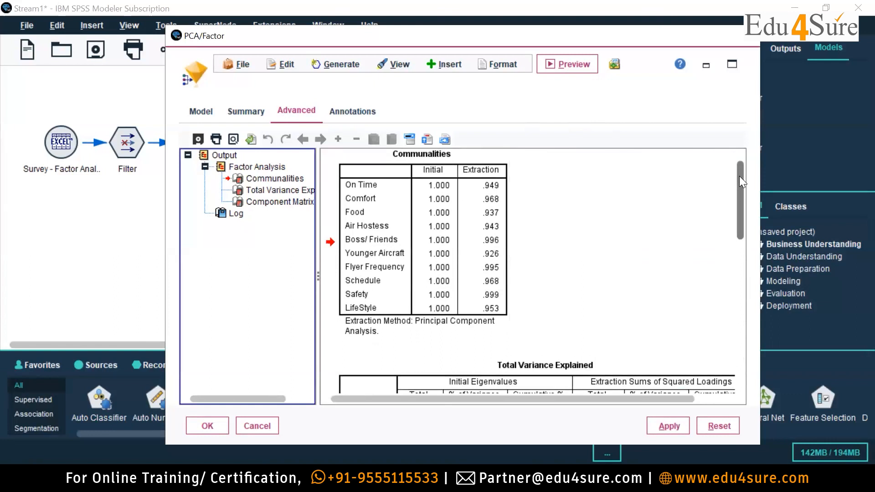
Examine the eigenvalues in the Total Variance Explained table and compare them with the Component Matrix loadings.
{"action": "scroll", "coordinate": [673, 179], "scroll_direction": "down", "scroll_amount": 5}
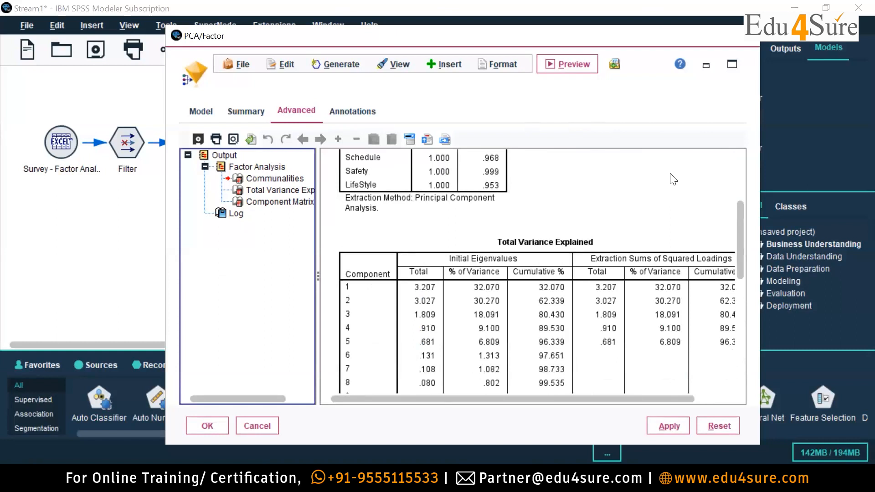
{"action": "scroll", "coordinate": [684, 258], "scroll_direction": "down", "scroll_amount": 5}
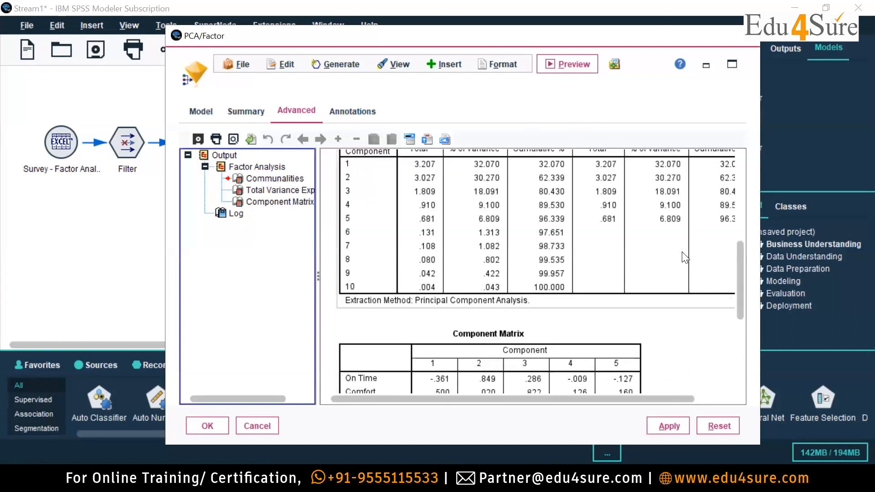
{"action": "scroll", "coordinate": [685, 258], "scroll_direction": "up", "scroll_amount": 3}
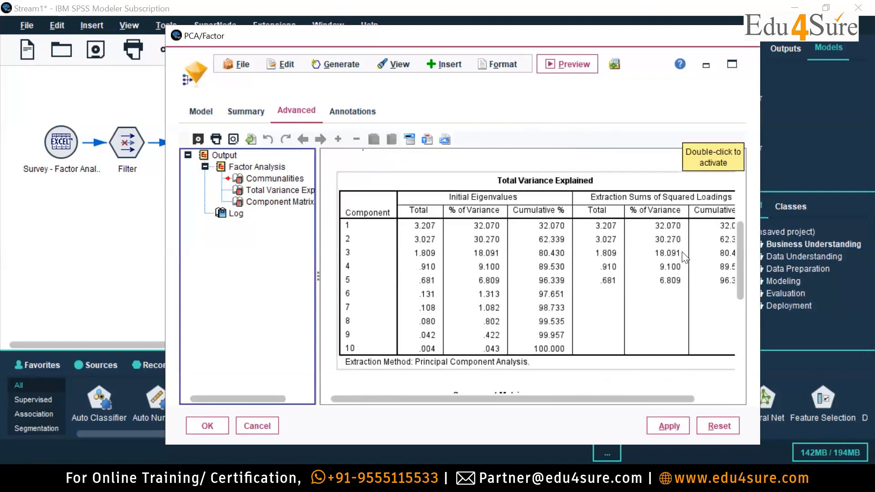
{"action": "scroll", "coordinate": [685, 257], "scroll_direction": "down", "scroll_amount": 5}
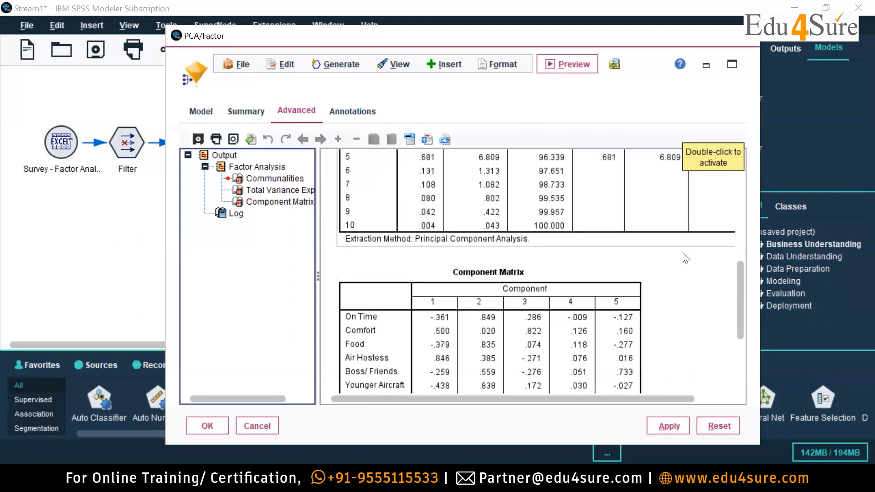
{"action": "scroll", "coordinate": [684, 257], "scroll_direction": "up", "scroll_amount": 5}
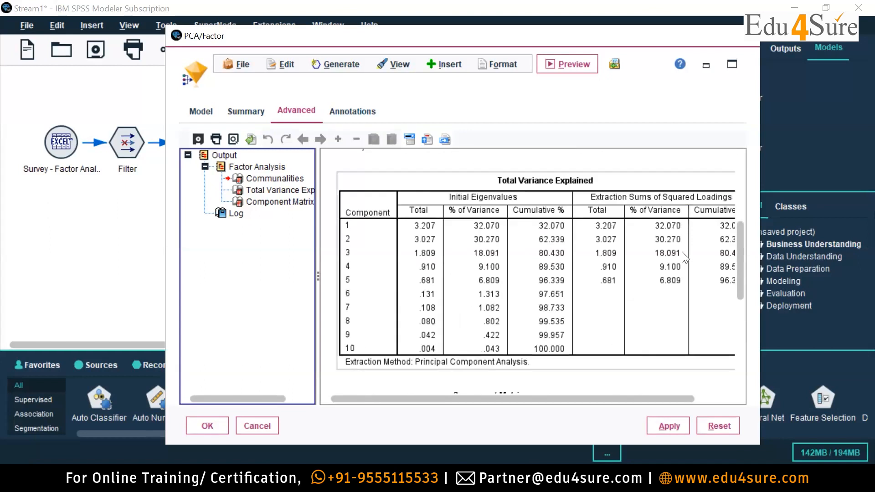
{"action": "scroll", "coordinate": [685, 257], "scroll_direction": "down", "scroll_amount": 7}
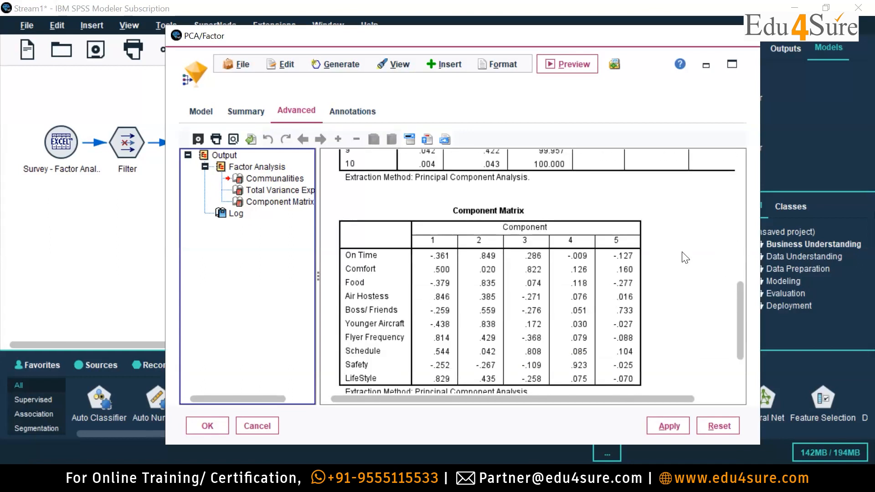
Review the Communalities table again, checking the extraction value of each survey field.
{"action": "scroll", "coordinate": [632, 294], "scroll_direction": "up", "scroll_amount": 8}
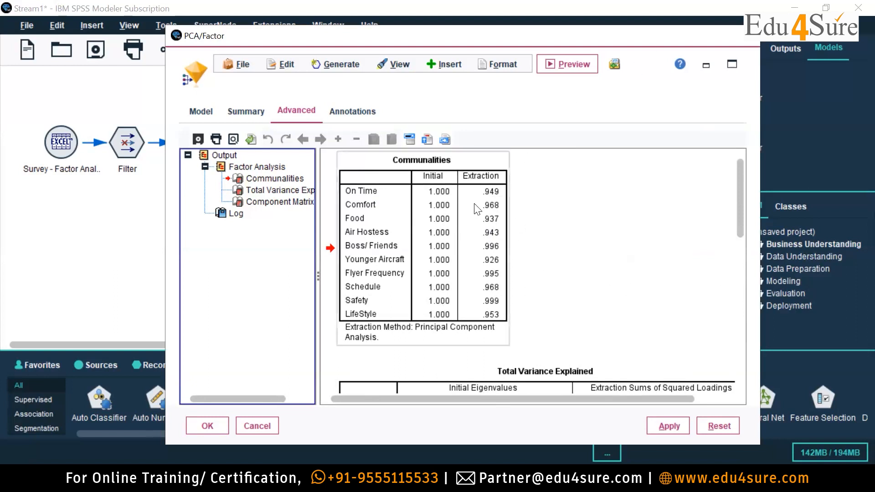
{"action": "scroll", "coordinate": [625, 330], "scroll_direction": "down", "scroll_amount": 10}
{"action": "scroll", "coordinate": [625, 330], "scroll_direction": "up", "scroll_amount": 10}
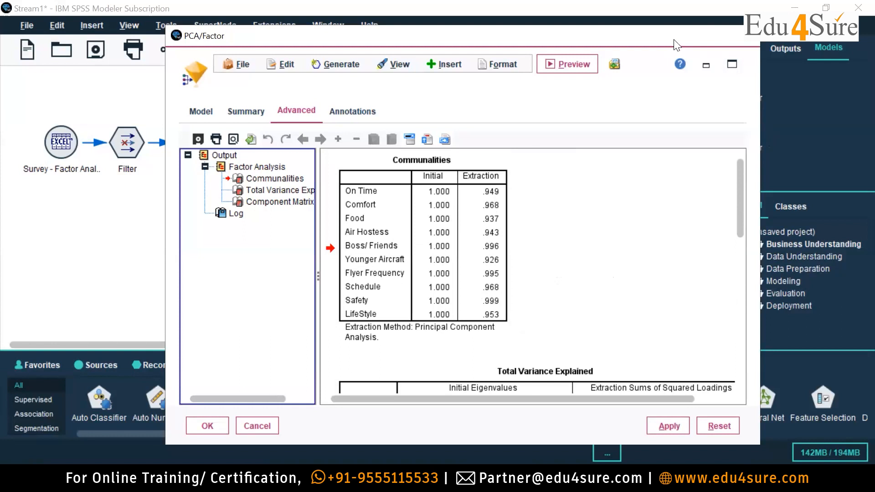
{"action": "left_click", "coordinate": [464, 175]}
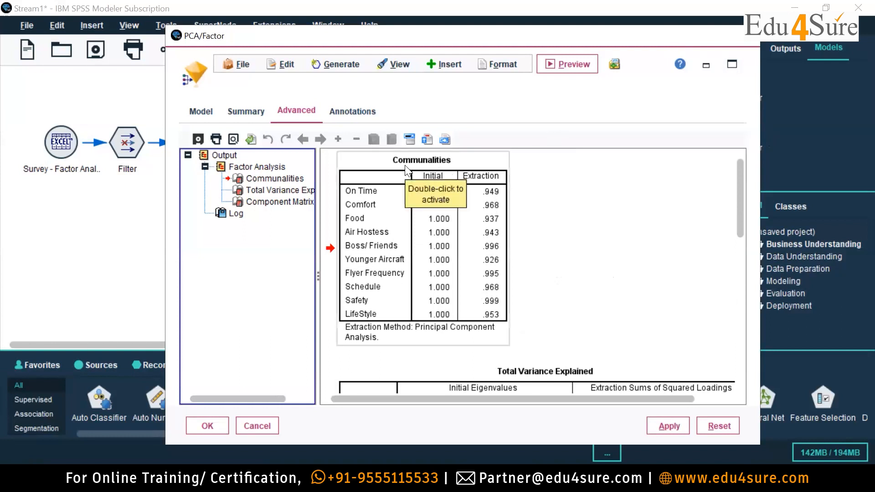
{"action": "left_click", "coordinate": [567, 211]}
{"action": "left_click", "coordinate": [400, 341]}
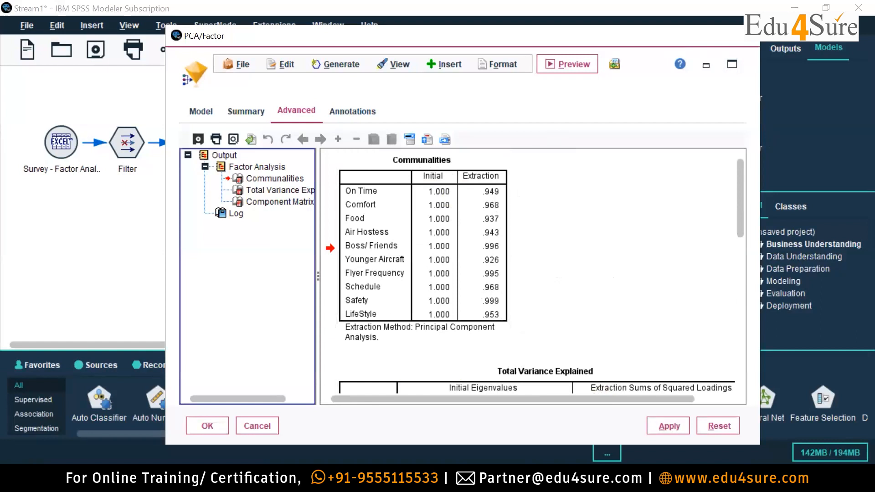
Switch back to PowerPoint to reread the communality and eigenvalue criteria on the Important Terms in Factor Analysis slide.
{"action": "key", "text": "alt+Tab"}
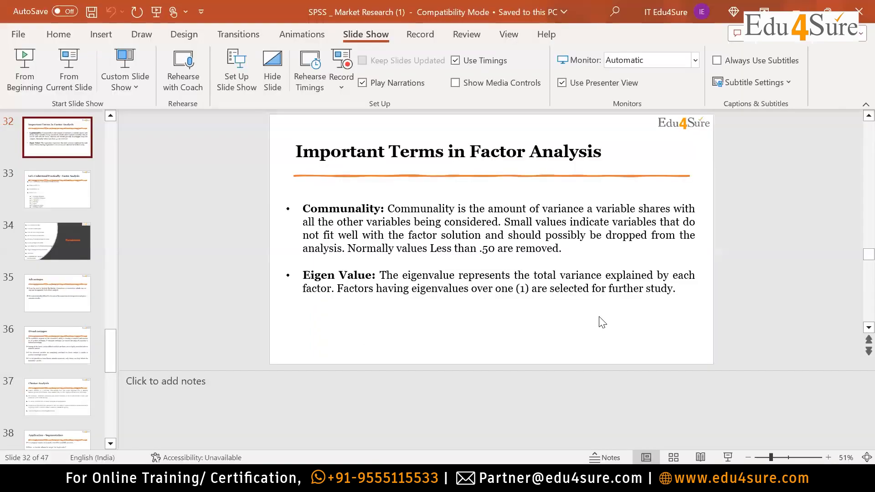
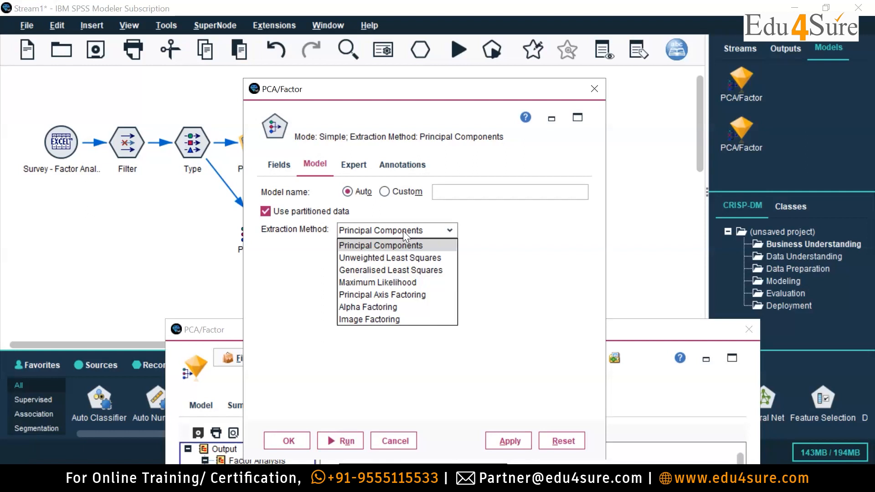
Close the extraction method list and leave the PCA/Factor modelling node's settings.
{"action": "left_click", "coordinate": [474, 97]}
{"action": "left_click_drag", "start_coordinate": [437, 92], "coordinate": [178, 46]}
{"action": "left_click", "coordinate": [336, 43]}
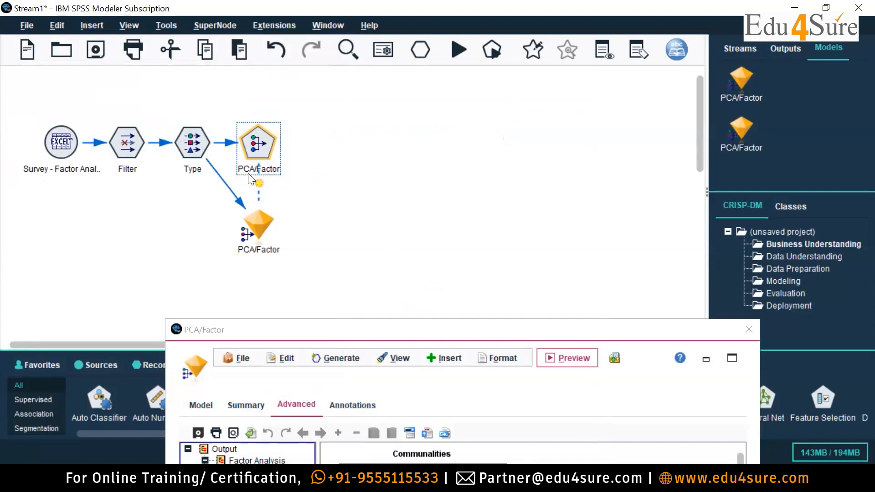
Reopen the PCA/Factor modelling node and review its available extraction methods, keeping Principal Components.
{"action": "double_click", "coordinate": [267, 151]}
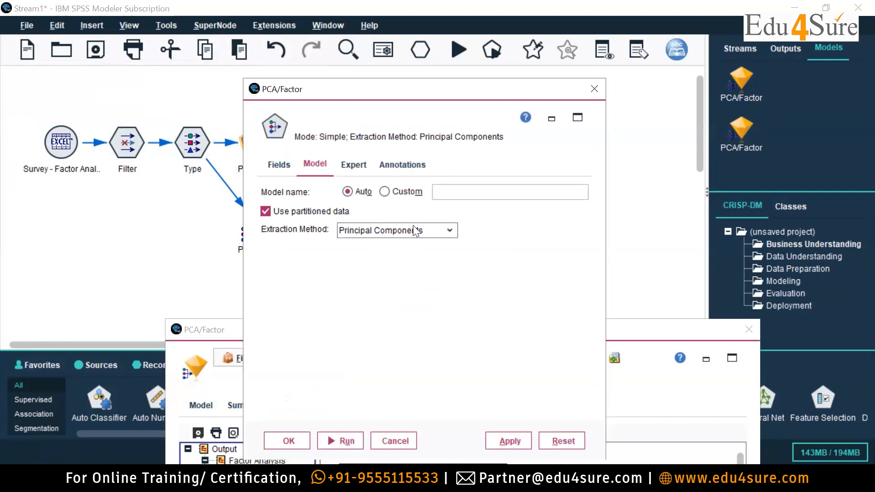
{"action": "left_click", "coordinate": [358, 165]}
{"action": "left_click", "coordinate": [310, 164]}
{"action": "left_click", "coordinate": [430, 232]}
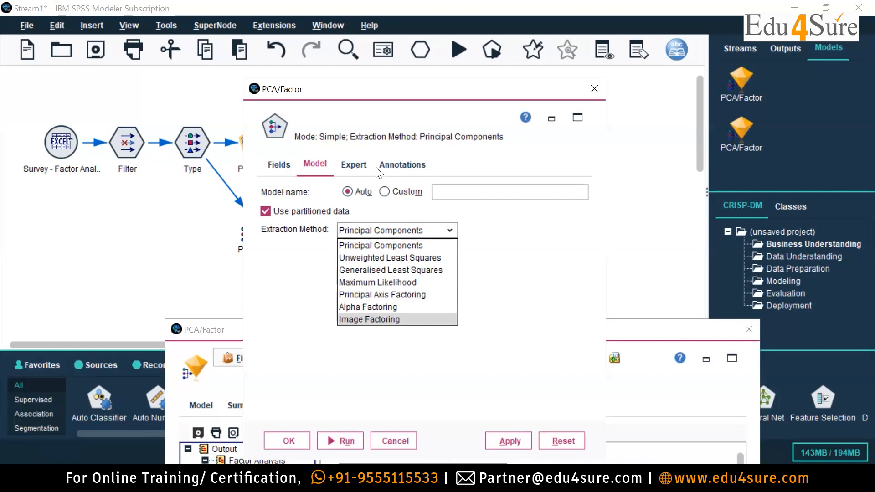
{"action": "left_click", "coordinate": [414, 246]}
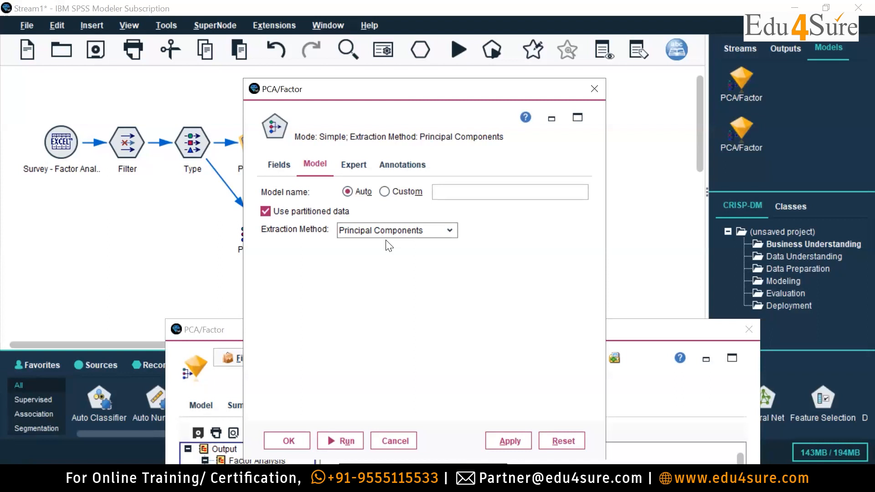
{"action": "left_click", "coordinate": [398, 231]}
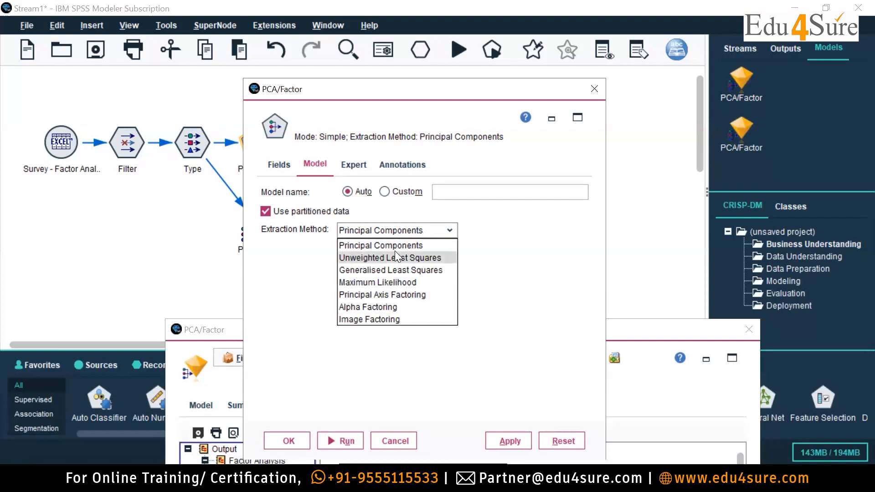
{"action": "left_click", "coordinate": [372, 246]}
Compare the PCA/Factor node's Simple and Expert mode options, then accept the settings in Simple mode.
{"action": "left_click", "coordinate": [355, 163]}
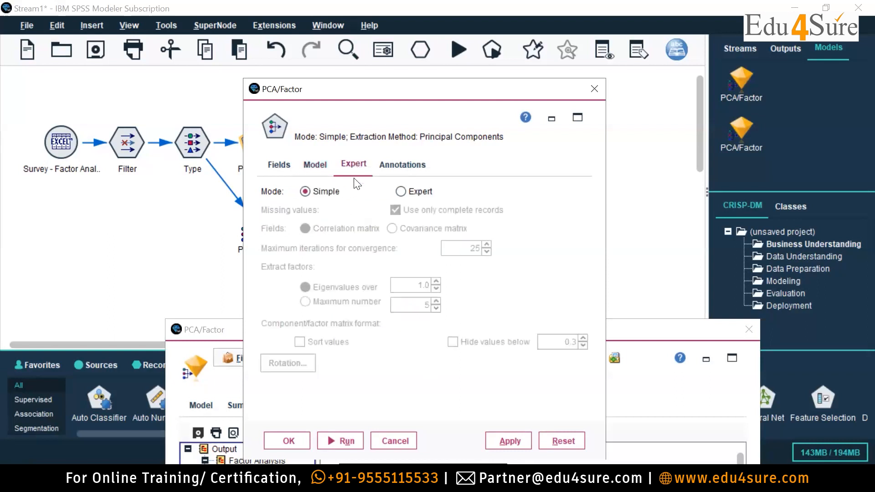
{"action": "left_click", "coordinate": [402, 191]}
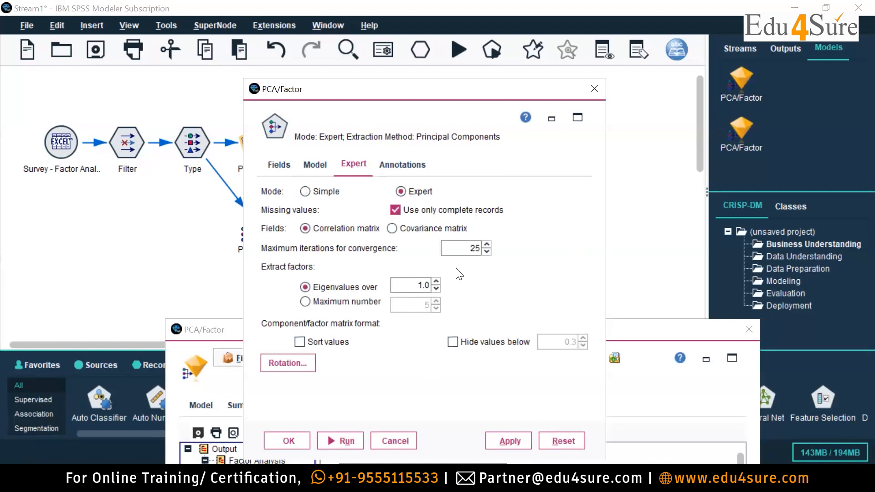
{"action": "left_click", "coordinate": [305, 192]}
{"action": "left_click", "coordinate": [401, 191]}
{"action": "left_click", "coordinate": [305, 191]}
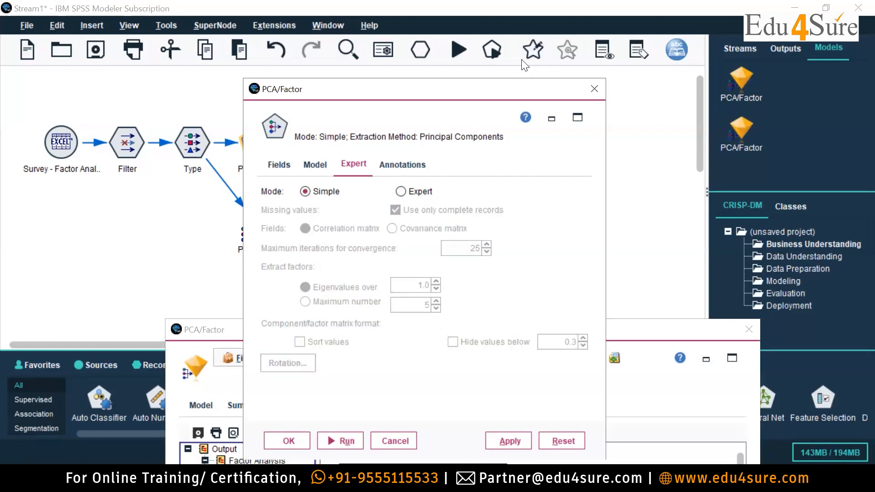
{"action": "left_click_drag", "start_coordinate": [524, 89], "coordinate": [523, 39]}
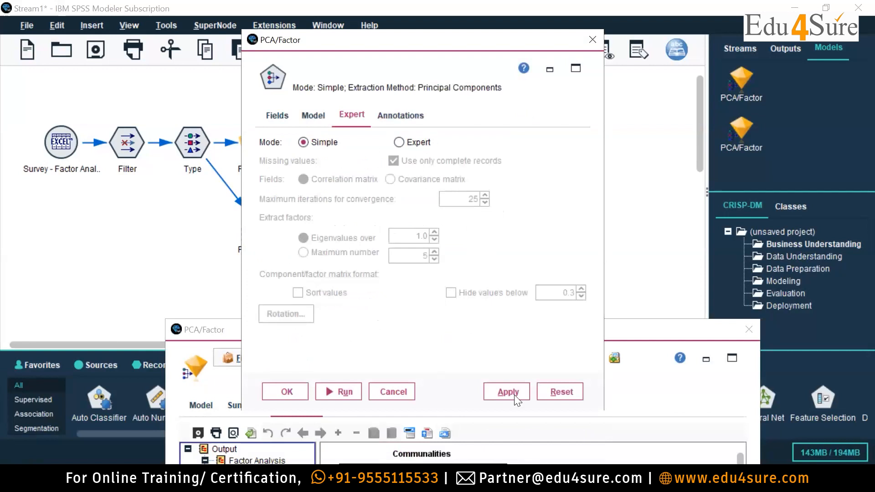
{"action": "left_click", "coordinate": [287, 392]}
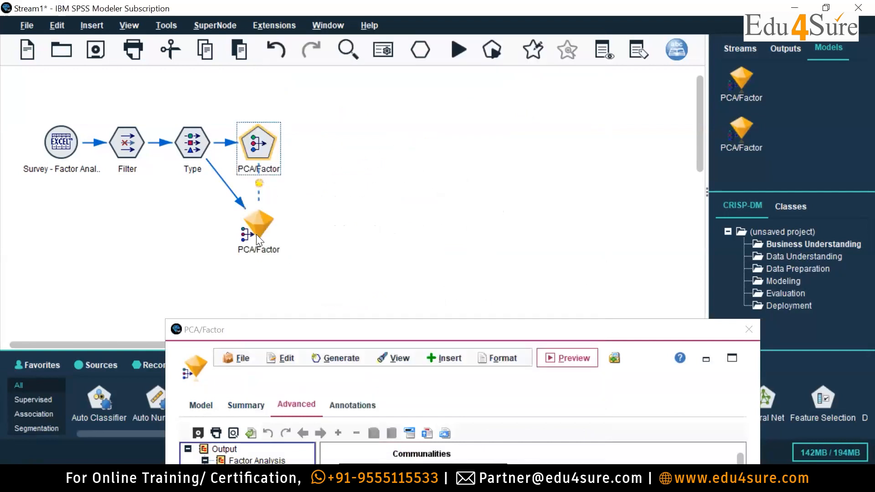
Enlarge the PCA/Factor model output, examine the eigenvalues in the Total Variance Explained table, and close it.
{"action": "left_click_drag", "start_coordinate": [648, 335], "coordinate": [640, 87]}
{"action": "scroll", "coordinate": [629, 273], "scroll_direction": "down", "scroll_amount": 3}
{"action": "scroll", "coordinate": [624, 283], "scroll_direction": "down", "scroll_amount": 3}
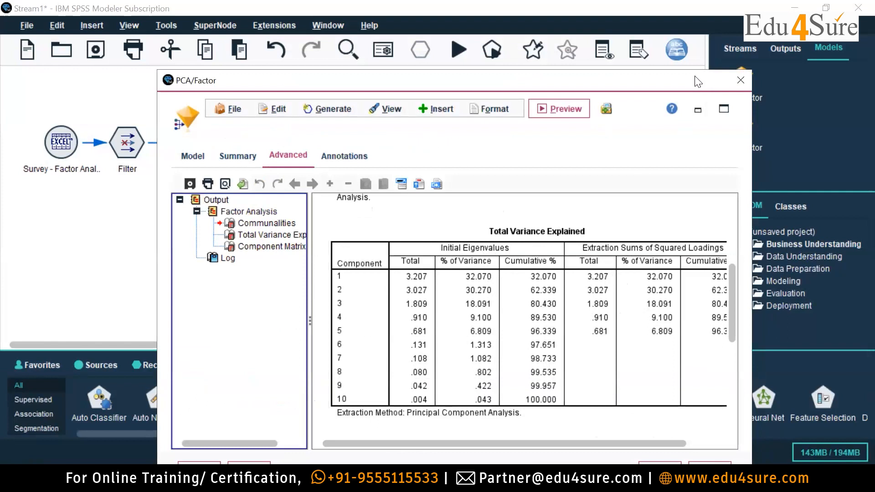
{"action": "left_click", "coordinate": [724, 109]}
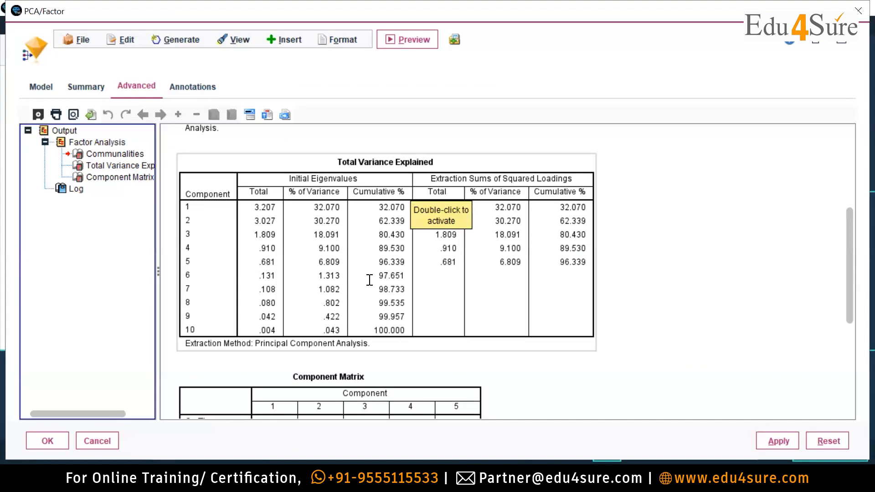
{"action": "key", "text": "alt+Tab"}
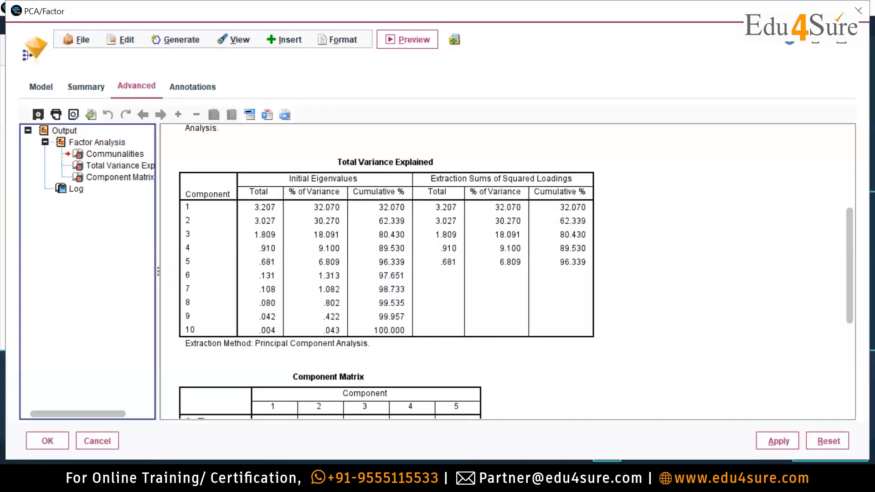
{"action": "left_click", "coordinate": [244, 251]}
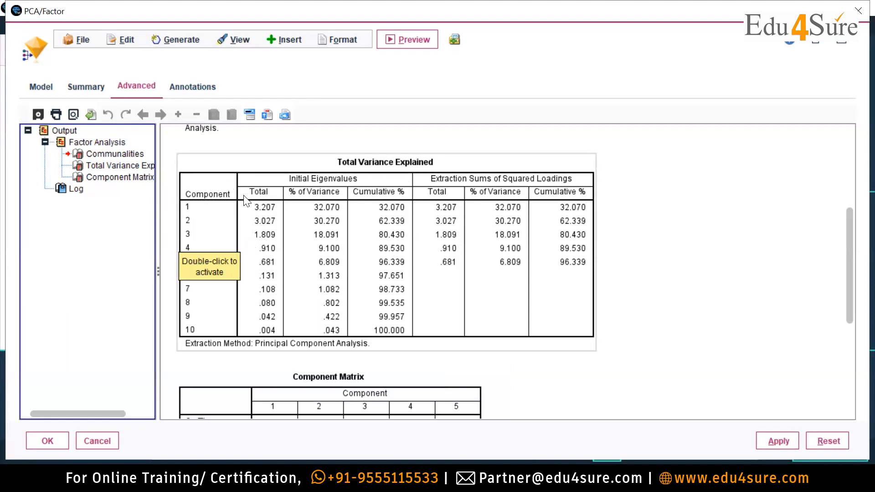
{"action": "left_click", "coordinate": [859, 19]}
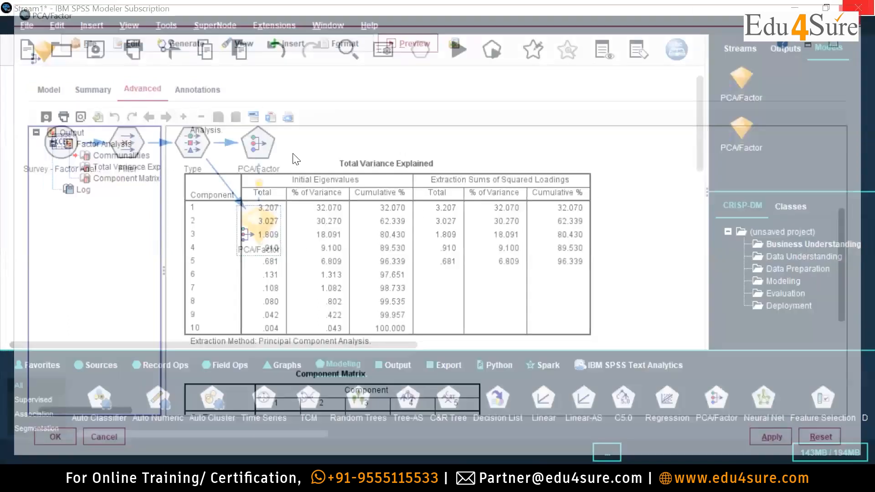
Set the PCA/Factor node to Expert mode, keeping extraction of factors with eigenvalues over 1.0, and save the settings.
{"action": "double_click", "coordinate": [259, 151]}
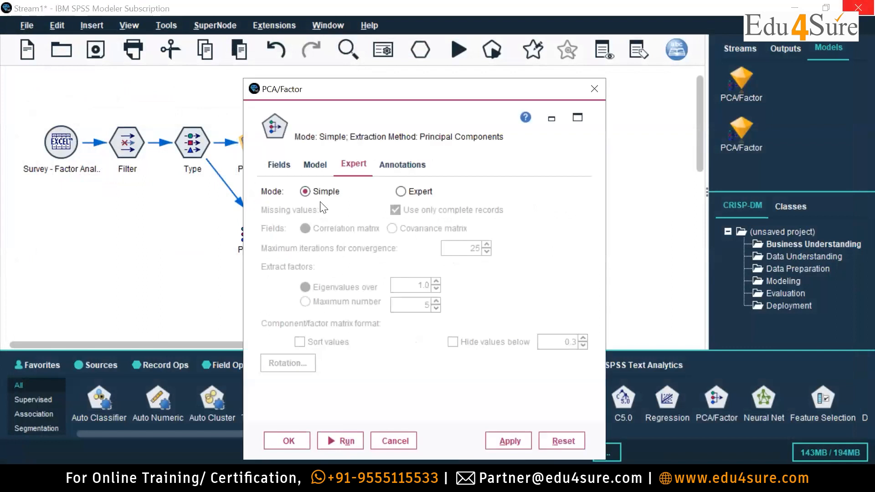
{"action": "left_click", "coordinate": [401, 192]}
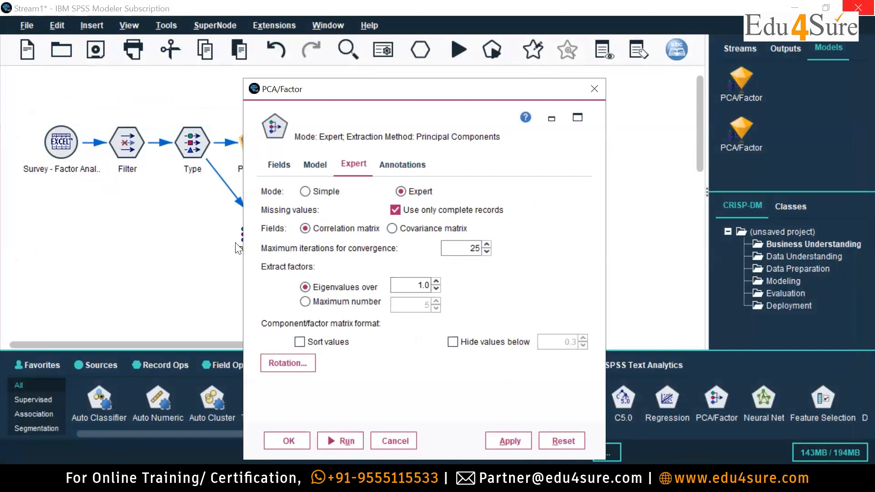
{"action": "left_click_drag", "start_coordinate": [406, 286], "coordinate": [497, 285]}
{"action": "left_click_drag", "start_coordinate": [474, 81], "coordinate": [458, 38]}
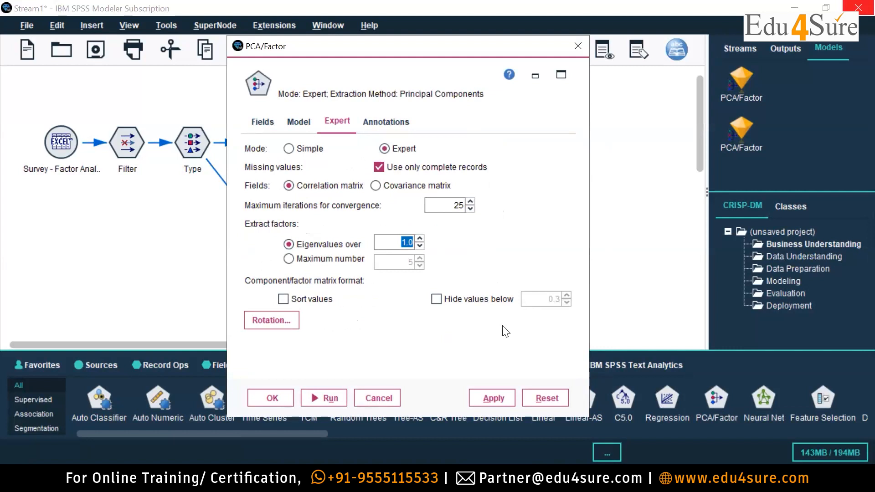
{"action": "left_click", "coordinate": [500, 397]}
{"action": "left_click", "coordinate": [272, 398]}
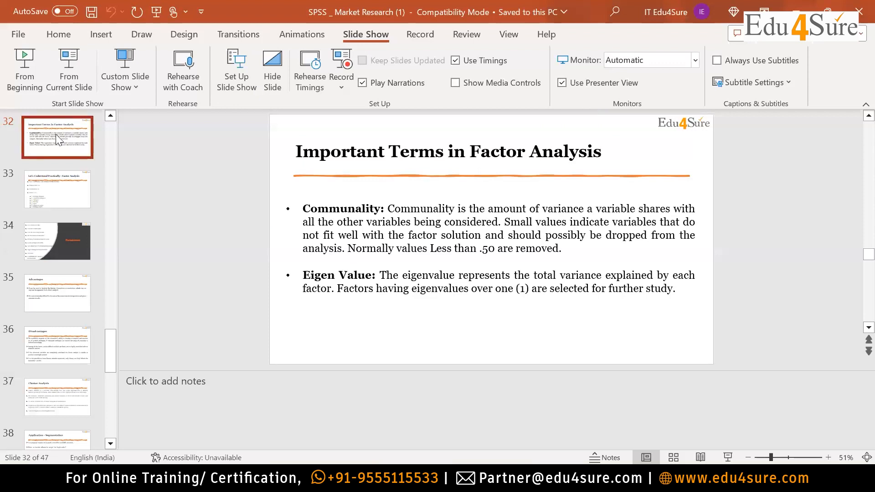
Switch to PowerPoint and page back from the factor analysis slides to the Important Terms in Regression slide.
{"action": "scroll", "coordinate": [55, 134], "scroll_direction": "up", "scroll_amount": 1}
{"action": "left_click", "coordinate": [55, 134]}
{"action": "key", "text": "Up"}
{"action": "key", "text": "Up"}
{"action": "key", "text": "Up"}
{"action": "key", "text": "Up"}
{"action": "key", "text": "Up"}
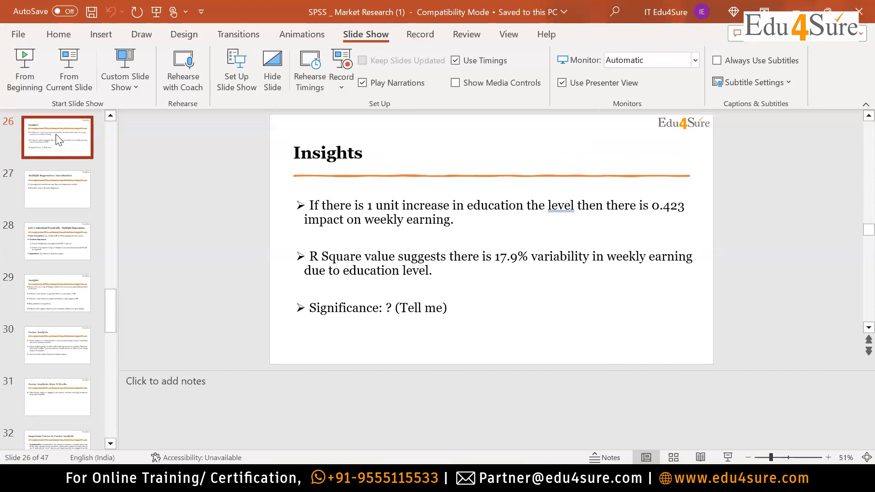
{"action": "key", "text": "Up"}
{"action": "key", "text": "Up"}
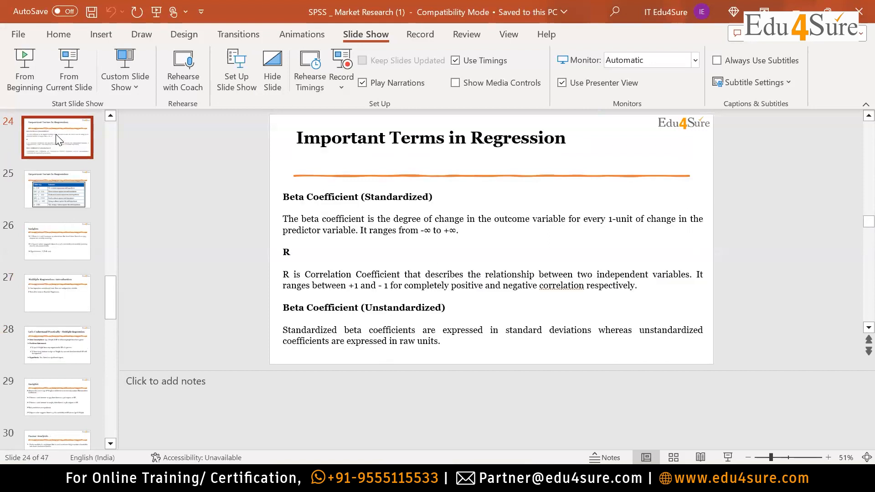
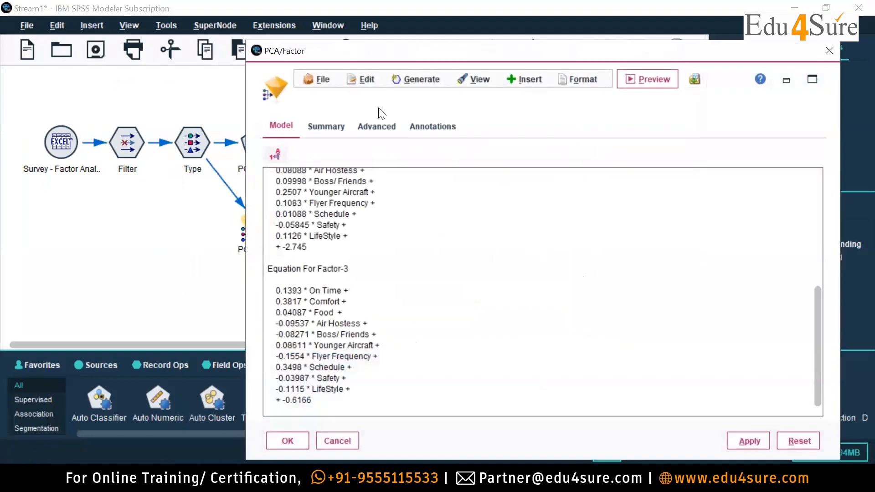
Examine the Total Variance Explained and Component Matrix tables in the PCA/Factor model's advanced output, enlarging the window, and close it.
{"action": "left_click", "coordinate": [376, 126]}
{"action": "scroll", "coordinate": [629, 234], "scroll_direction": "down", "scroll_amount": 10}
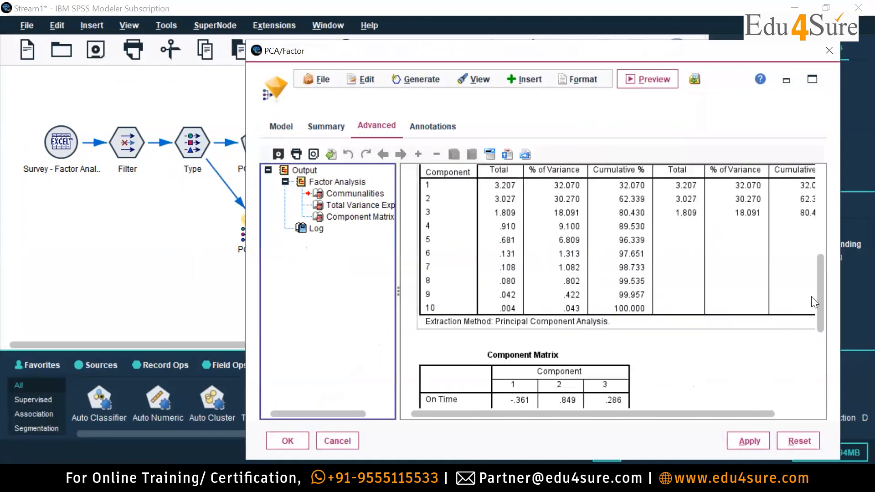
{"action": "scroll", "coordinate": [811, 272], "scroll_direction": "down", "scroll_amount": 3}
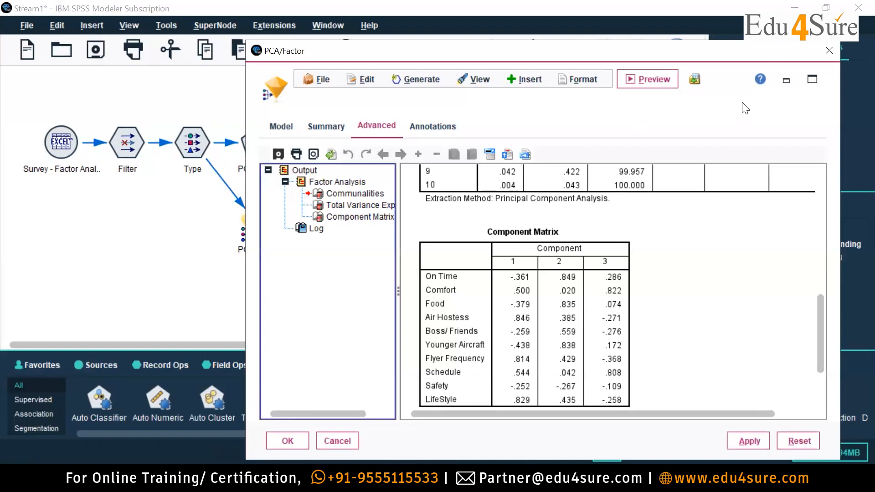
{"action": "left_click_drag", "start_coordinate": [714, 48], "coordinate": [654, 43]}
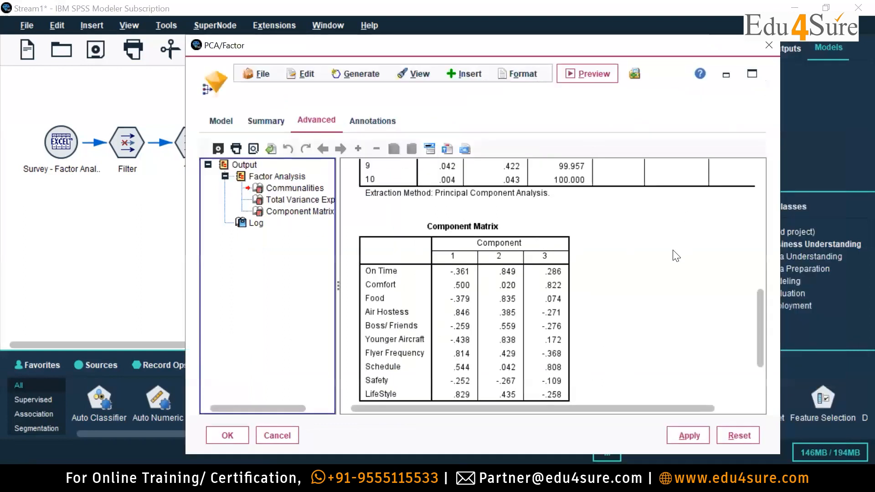
{"action": "scroll", "coordinate": [673, 254], "scroll_direction": "up", "scroll_amount": 5}
{"action": "left_click", "coordinate": [752, 73]}
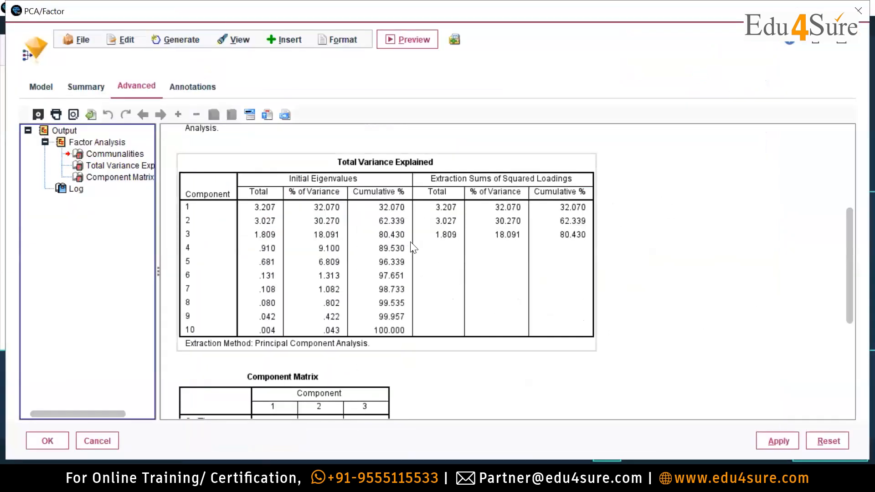
{"action": "left_click", "coordinate": [616, 303]}
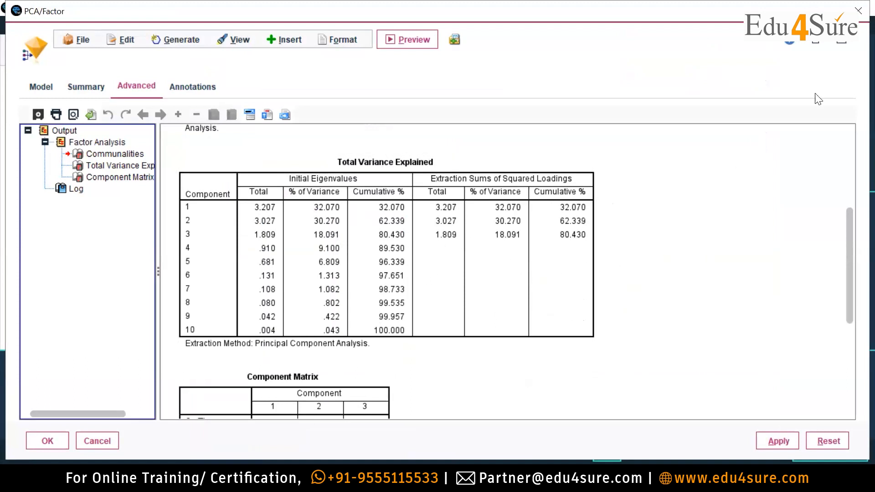
{"action": "left_click", "coordinate": [858, 10]}
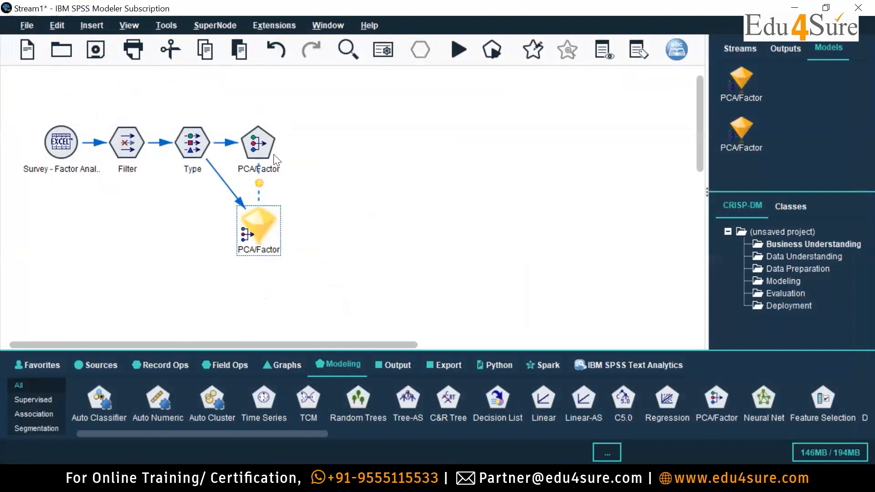
Rerun the PCA/Factor node in Simple mode and examine the Total Variance Explained table in the updated model's advanced output.
{"action": "double_click", "coordinate": [248, 135]}
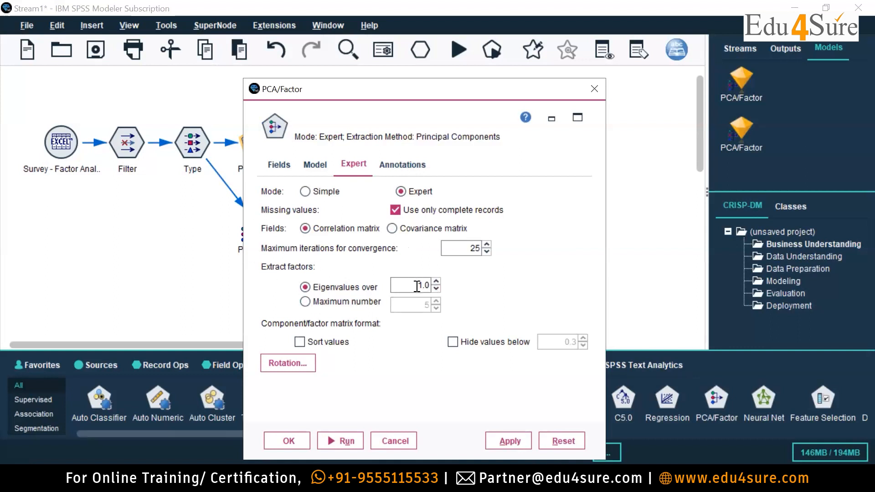
{"action": "left_click", "coordinate": [305, 191]}
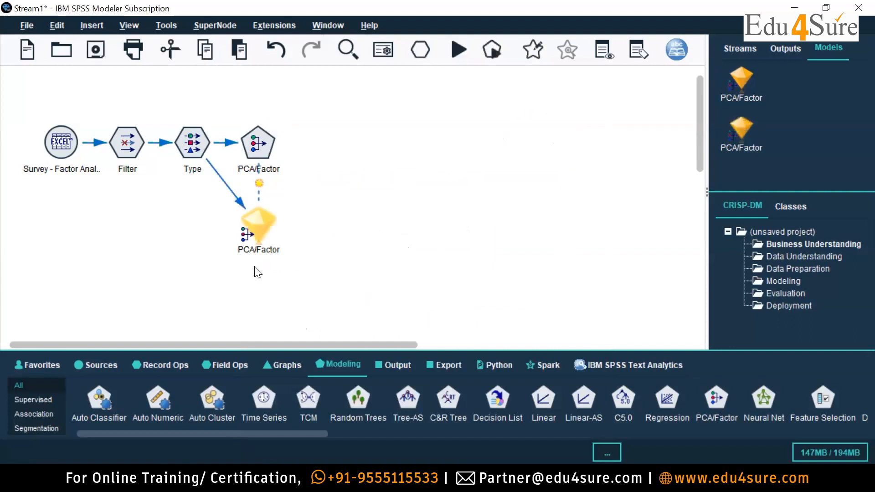
{"action": "double_click", "coordinate": [262, 222]}
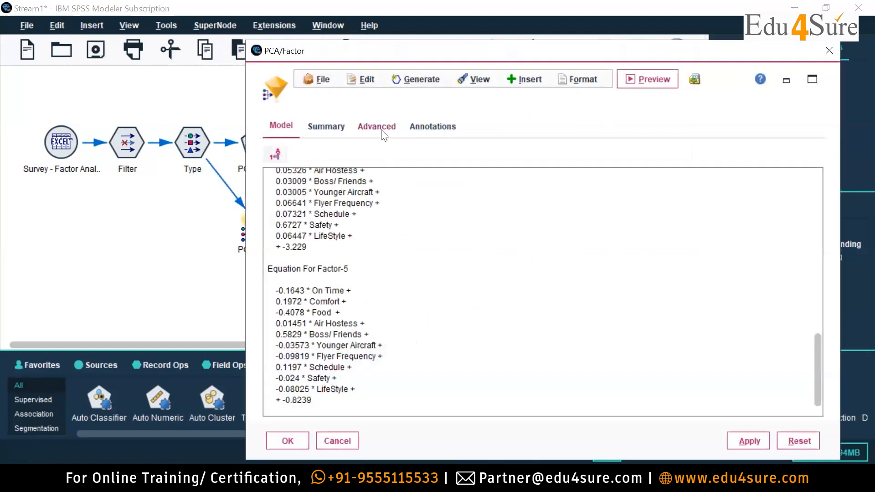
{"action": "left_click", "coordinate": [378, 128]}
{"action": "scroll", "coordinate": [668, 380], "scroll_direction": "down", "scroll_amount": 5}
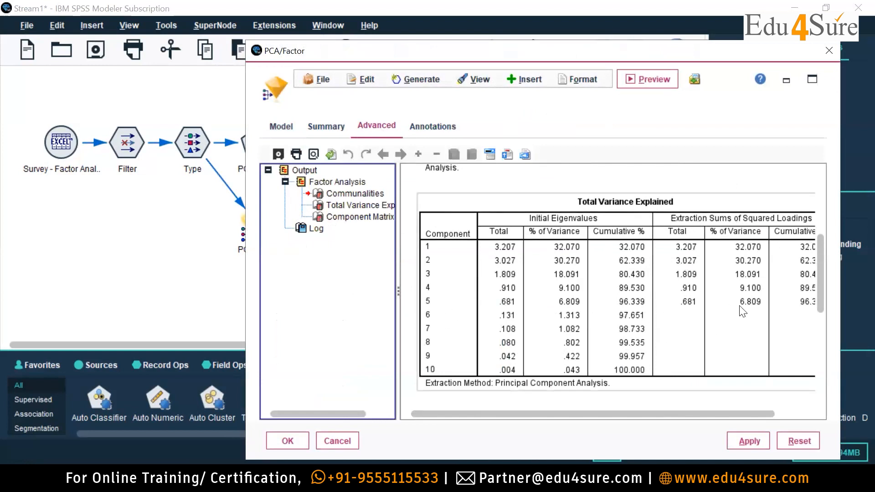
{"action": "left_click_drag", "start_coordinate": [673, 413], "coordinate": [710, 414]}
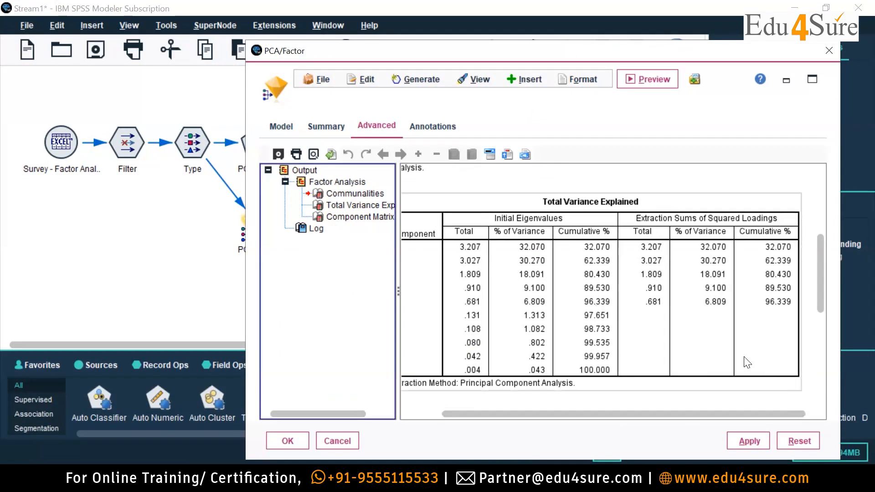
{"action": "left_click_drag", "start_coordinate": [659, 414], "coordinate": [644, 416]}
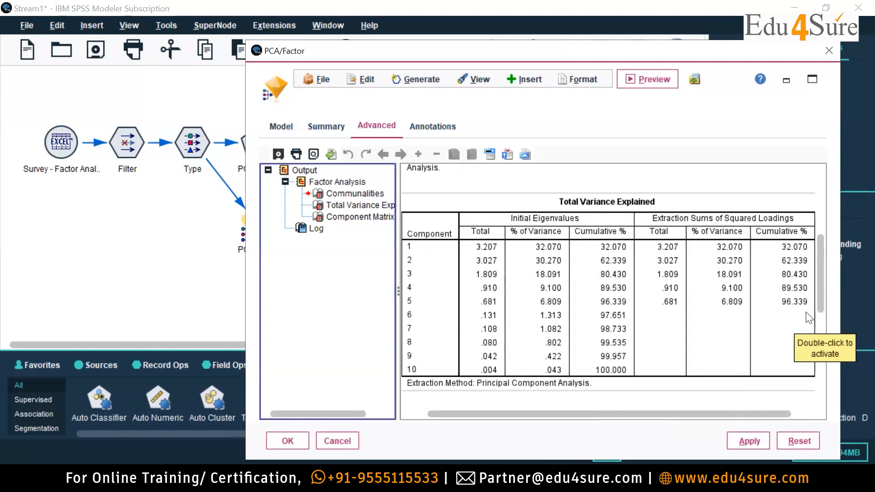
Examine the Component Matrix loadings of the Simple mode model and close its output.
{"action": "scroll", "coordinate": [679, 332], "scroll_direction": "down", "scroll_amount": 6}
{"action": "scroll", "coordinate": [675, 326], "scroll_direction": "up", "scroll_amount": 2}
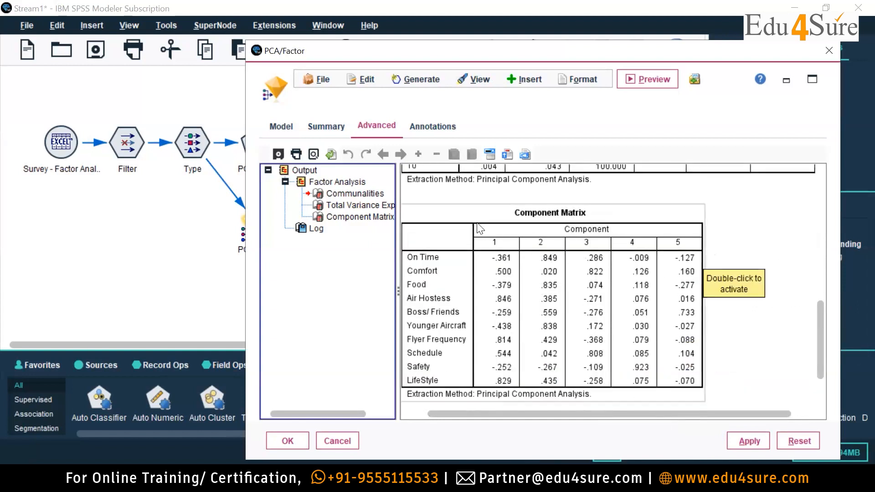
{"action": "scroll", "coordinate": [797, 338], "scroll_direction": "down", "scroll_amount": 2}
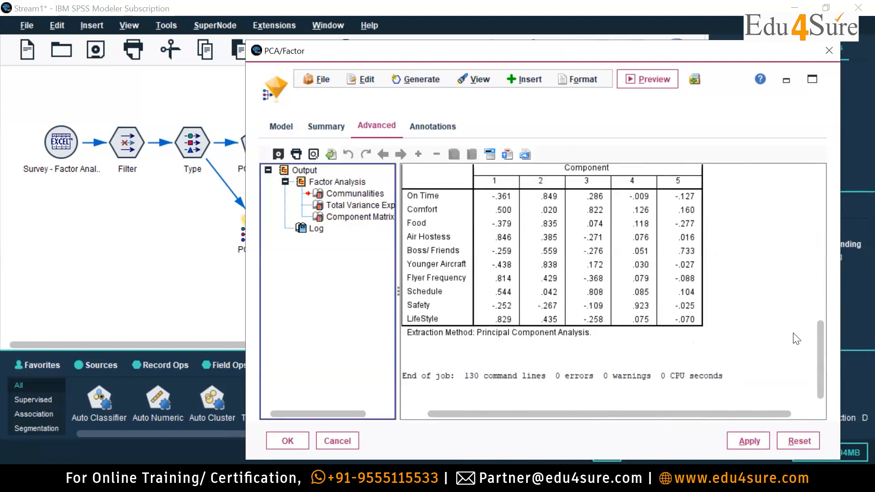
{"action": "scroll", "coordinate": [797, 339], "scroll_direction": "up", "scroll_amount": 4}
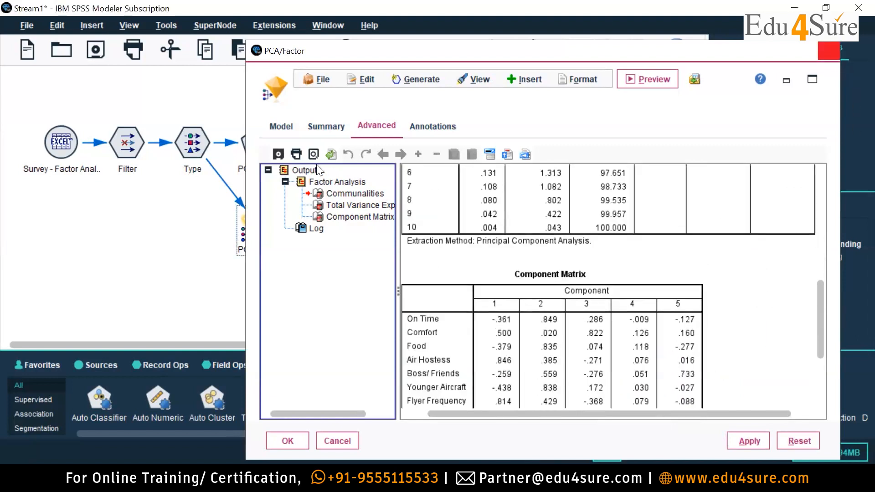
{"action": "left_click", "coordinate": [829, 51]}
Set the PCA/Factor node back to Expert mode, extracting factors with eigenvalues over 1.0, and run it.
{"action": "double_click", "coordinate": [263, 146]}
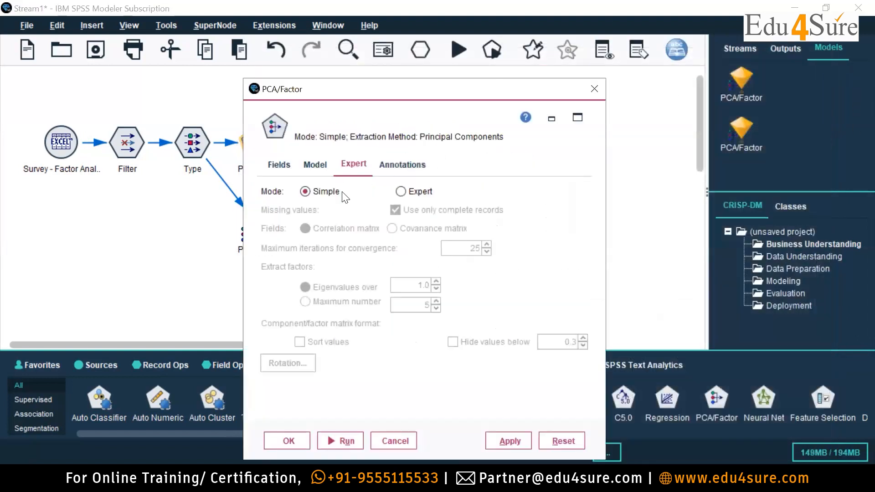
{"action": "left_click", "coordinate": [401, 191]}
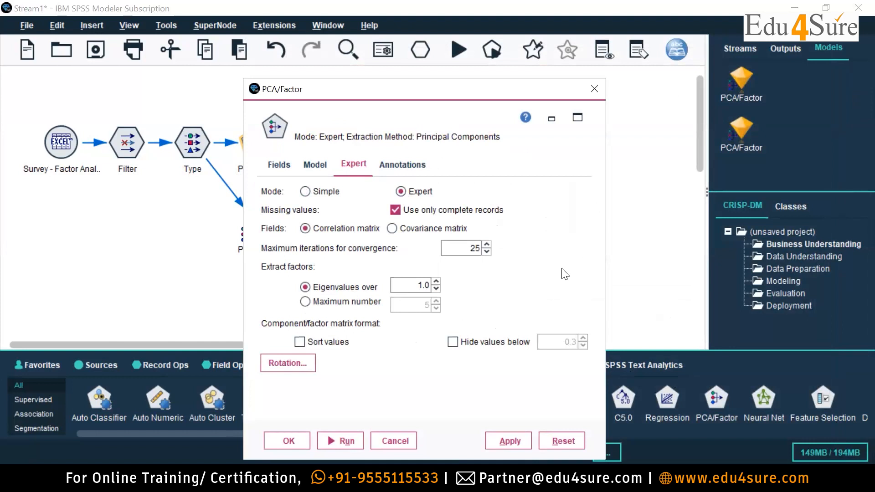
{"action": "left_click", "coordinate": [349, 439]}
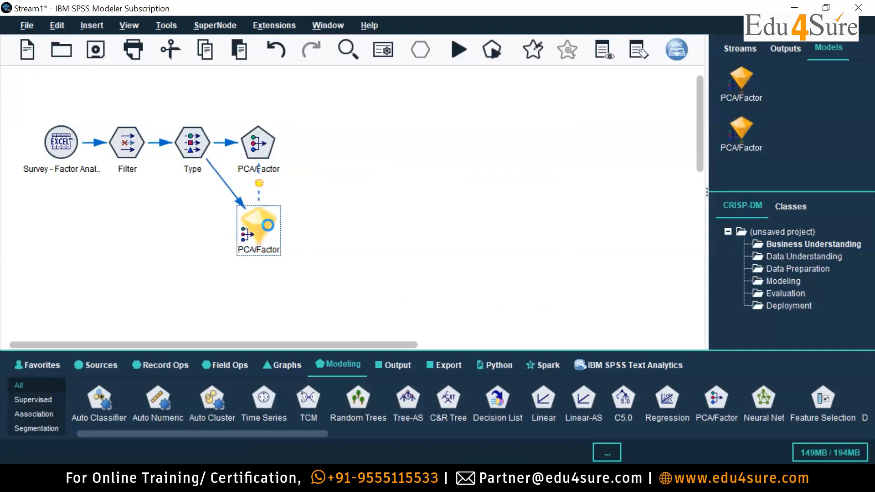
Open the Expert mode model's output and examine its Communalities, Total Variance Explained and Component Matrix tables.
{"action": "double_click", "coordinate": [268, 226]}
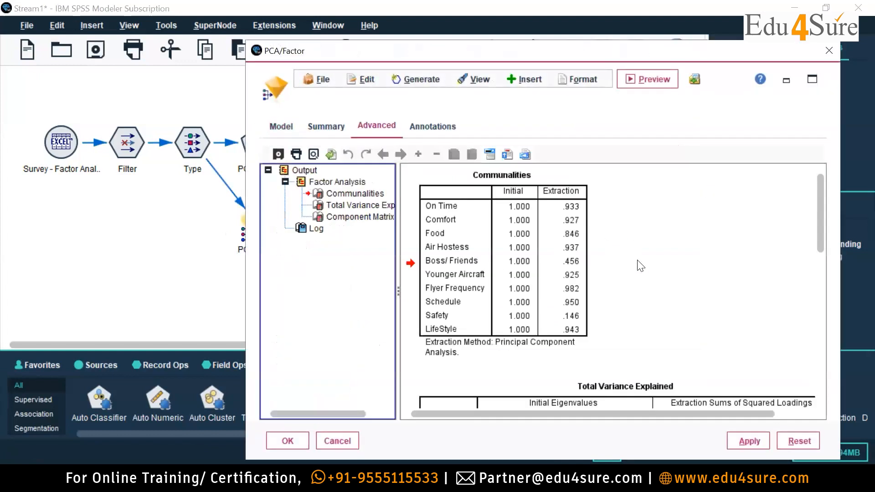
{"action": "scroll", "coordinate": [641, 266], "scroll_direction": "down", "scroll_amount": 10}
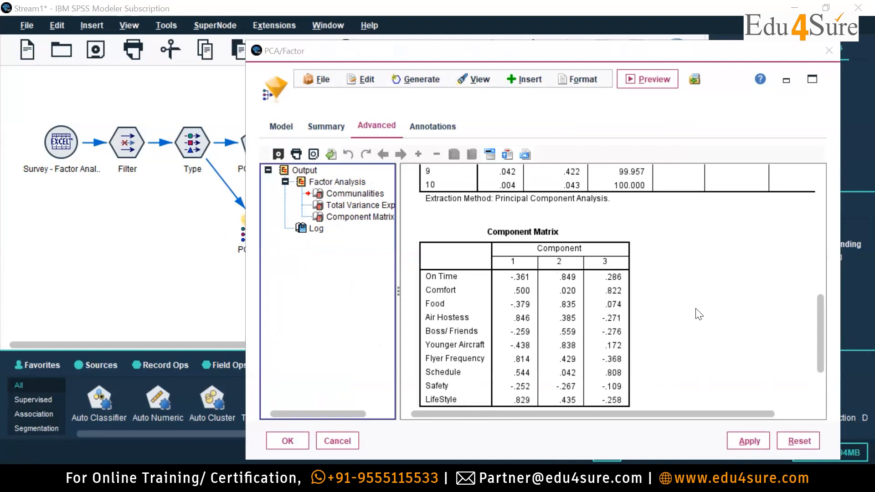
{"action": "scroll", "coordinate": [682, 228], "scroll_direction": "up", "scroll_amount": 3}
{"action": "scroll", "coordinate": [661, 307], "scroll_direction": "down", "scroll_amount": 3}
{"action": "scroll", "coordinate": [674, 299], "scroll_direction": "up", "scroll_amount": 3}
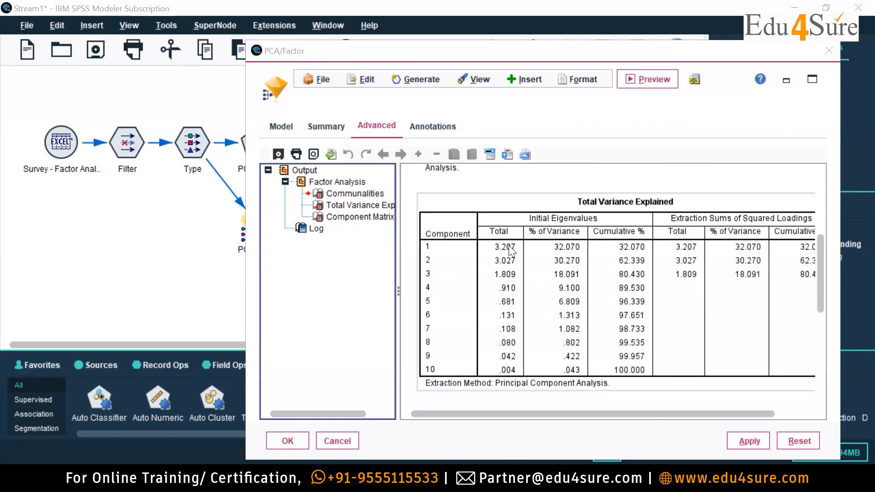
{"action": "scroll", "coordinate": [526, 258], "scroll_direction": "down", "scroll_amount": 3}
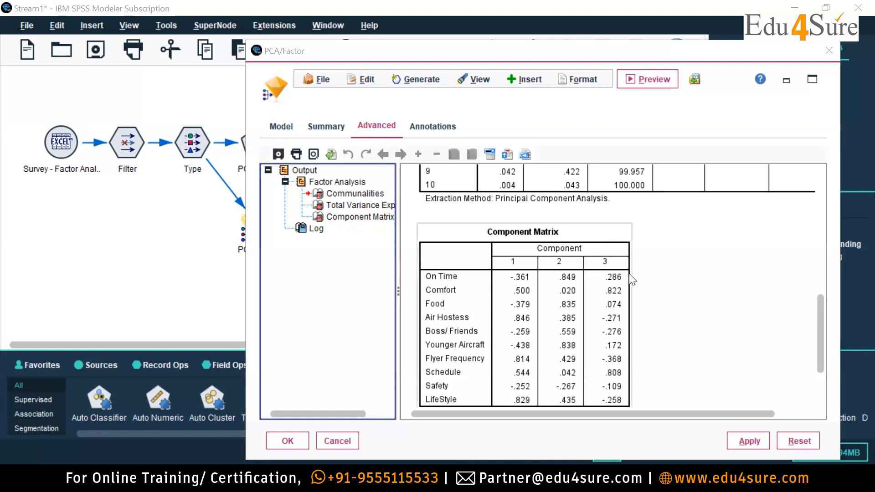
Enlarge the model output, compare the Total Variance Explained table with each variable's loadings in the Component Matrix, and close it.
{"action": "left_click", "coordinate": [812, 80]}
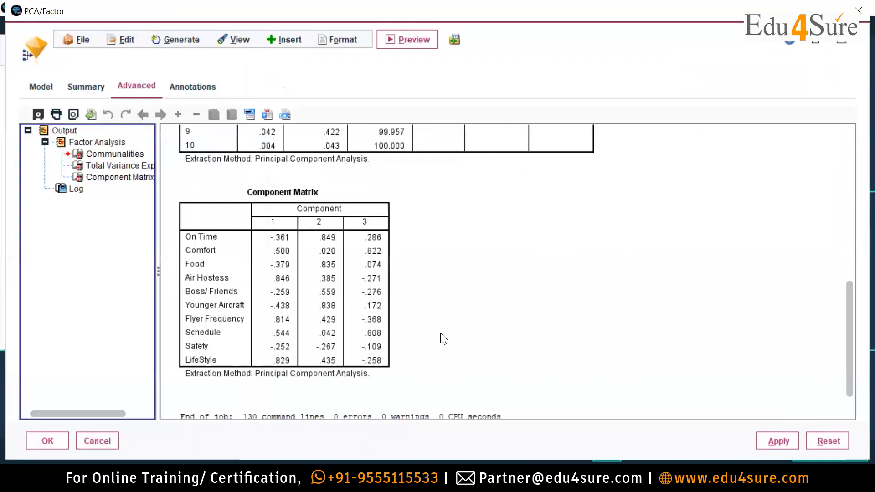
{"action": "scroll", "coordinate": [442, 337], "scroll_direction": "up", "scroll_amount": 5}
{"action": "scroll", "coordinate": [453, 338], "scroll_direction": "down", "scroll_amount": 5}
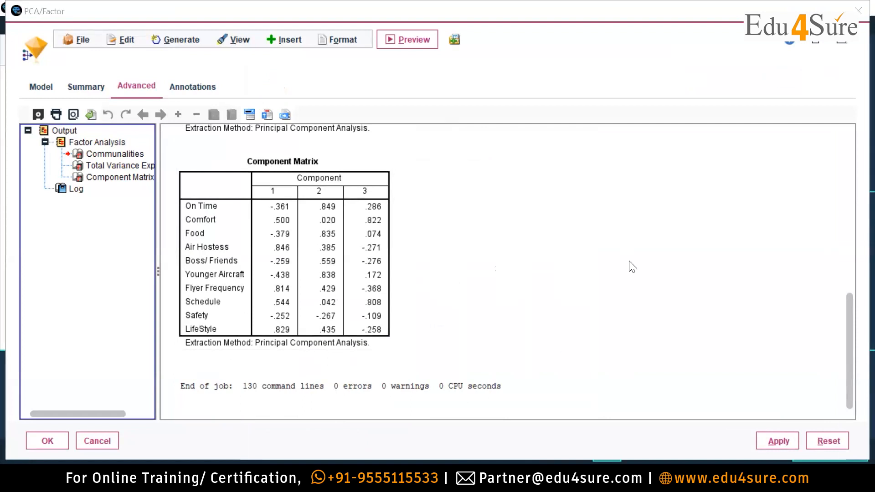
{"action": "scroll", "coordinate": [632, 266], "scroll_direction": "up", "scroll_amount": 9}
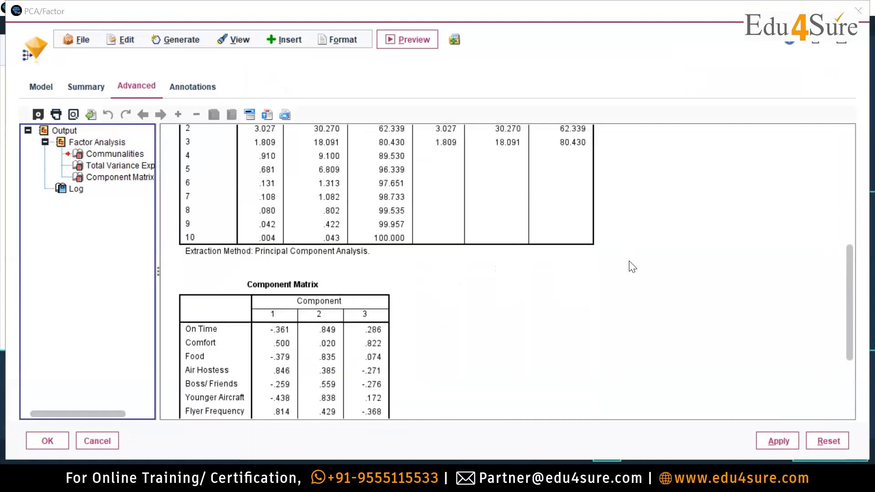
{"action": "scroll", "coordinate": [632, 266], "scroll_direction": "down", "scroll_amount": 2}
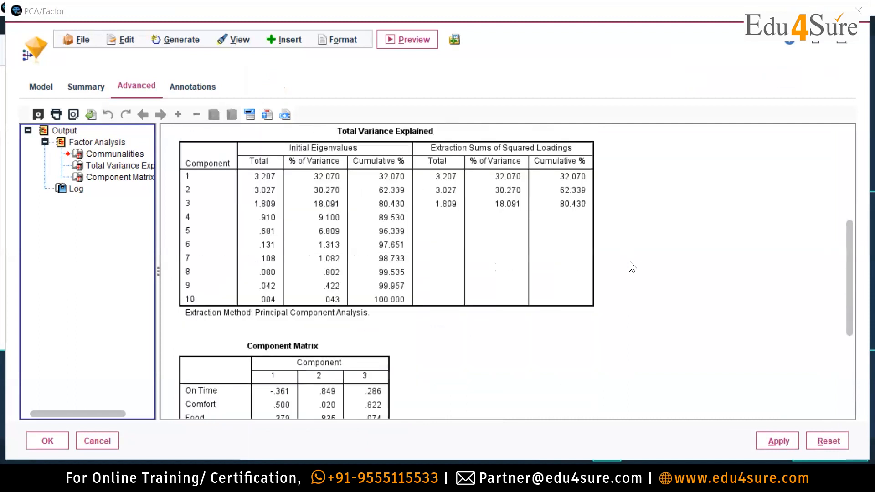
{"action": "scroll", "coordinate": [632, 267], "scroll_direction": "down", "scroll_amount": 4}
{"action": "scroll", "coordinate": [632, 266], "scroll_direction": "up", "scroll_amount": 4}
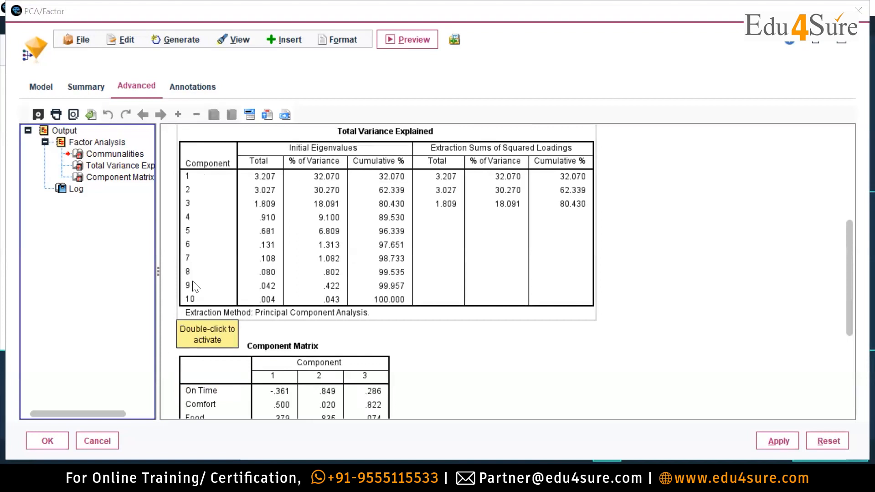
{"action": "scroll", "coordinate": [193, 283], "scroll_direction": "down", "scroll_amount": 3}
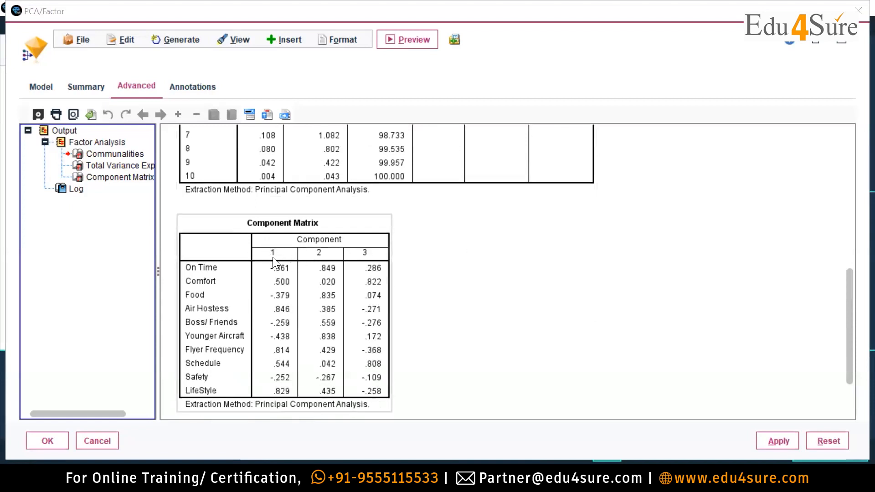
{"action": "scroll", "coordinate": [283, 230], "scroll_direction": "down", "scroll_amount": 2}
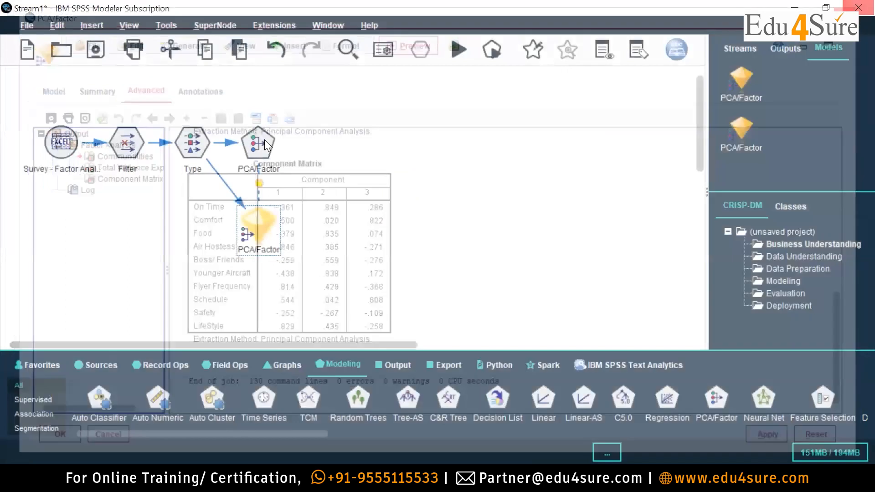
Set the PCA/Factor node to hide component matrix values below 0.5 and run it.
{"action": "double_click", "coordinate": [264, 139]}
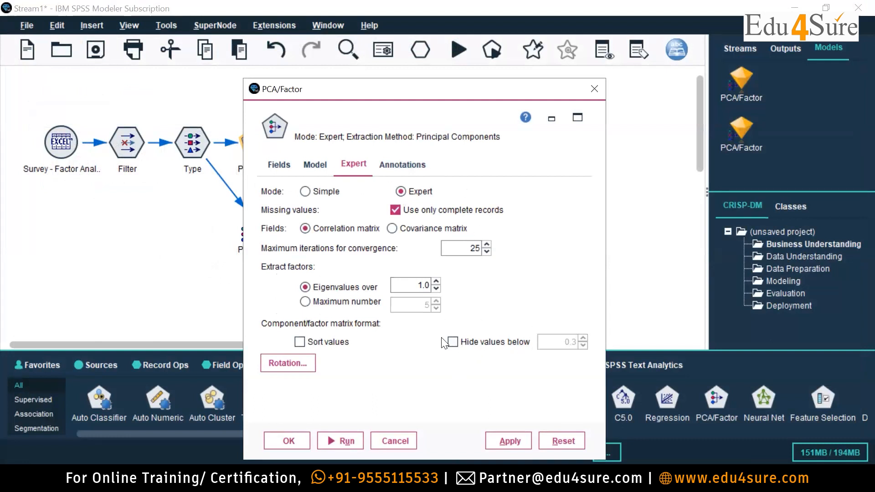
{"action": "left_click", "coordinate": [452, 342]}
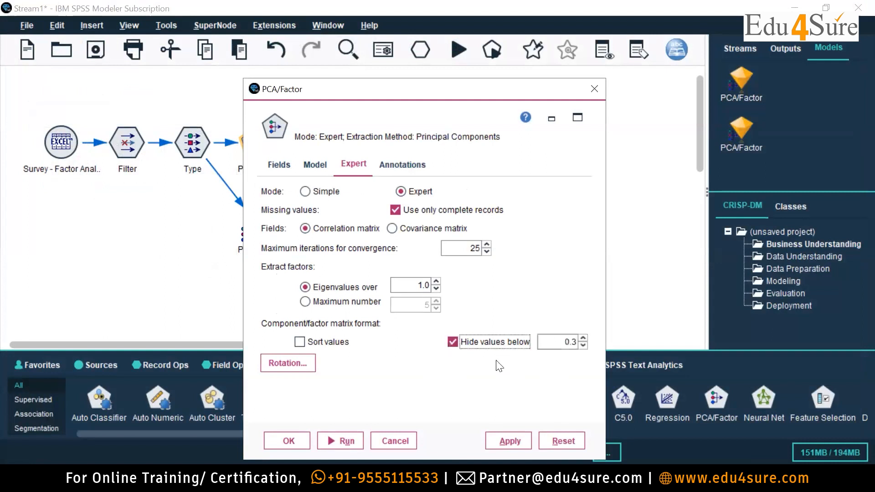
{"action": "double_click", "coordinate": [564, 342]}
{"action": "type", "text": "0.5"}
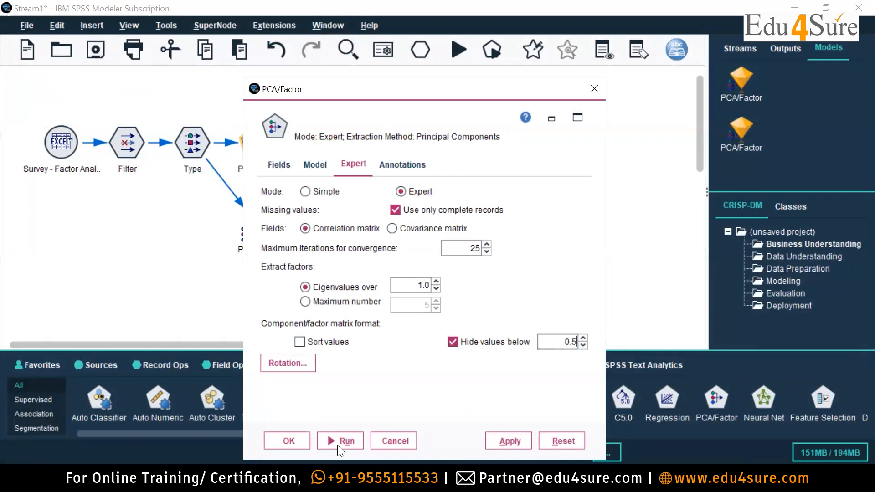
{"action": "left_click", "coordinate": [340, 448]}
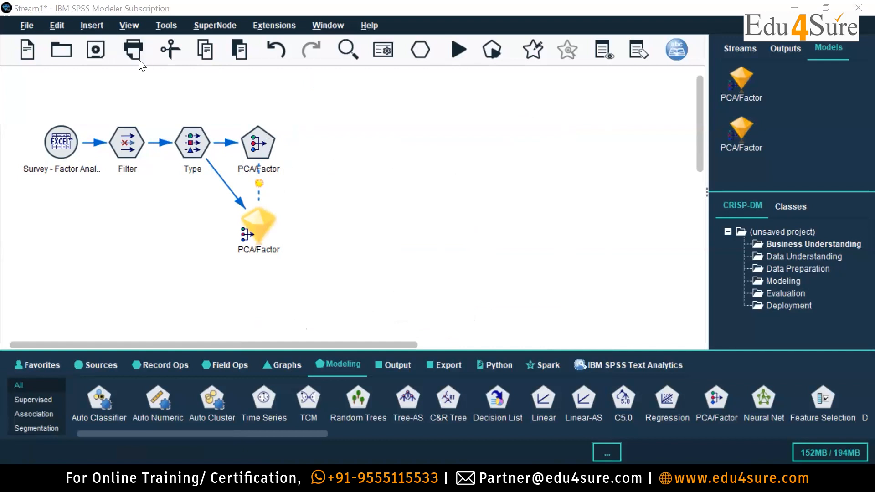
Adjust the threshold for hiding component matrix values in the PCA/Factor node and rerun it.
{"action": "double_click", "coordinate": [265, 150]}
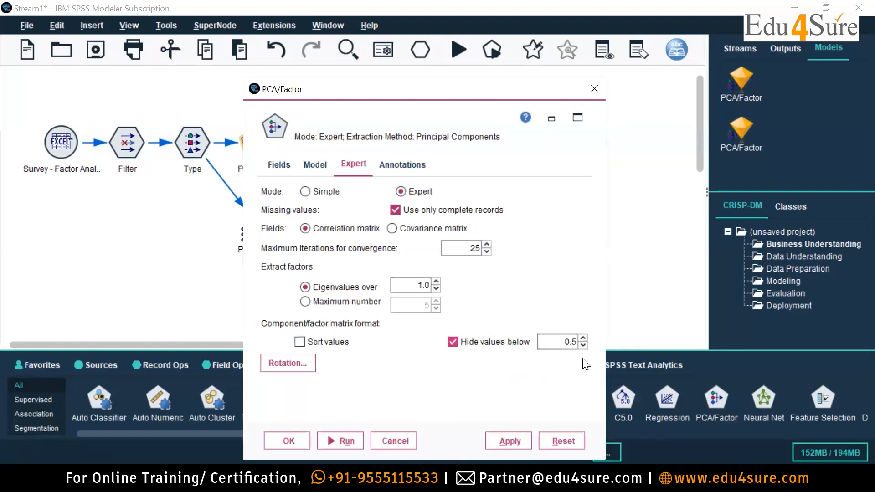
{"action": "double_click", "coordinate": [570, 342]}
{"action": "left_click", "coordinate": [323, 440]}
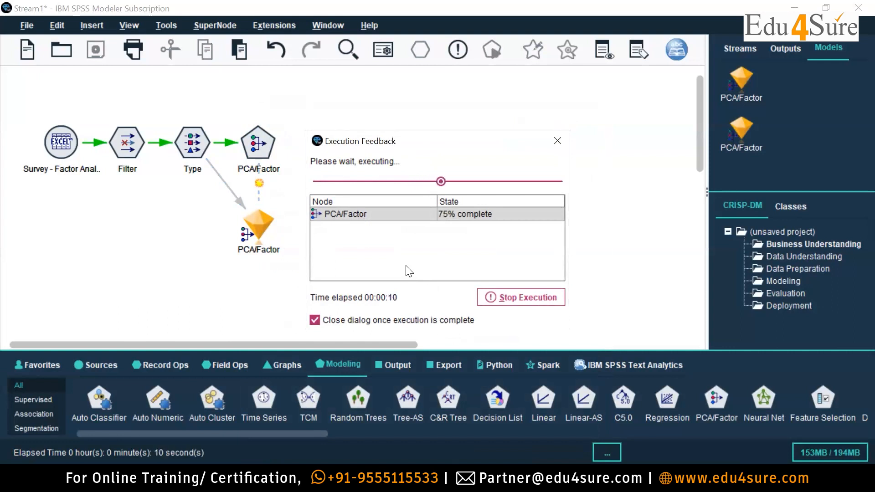
Open the rerun PCA/Factor model's advanced output and examine each variable's loadings in the Component Matrix.
{"action": "double_click", "coordinate": [262, 225]}
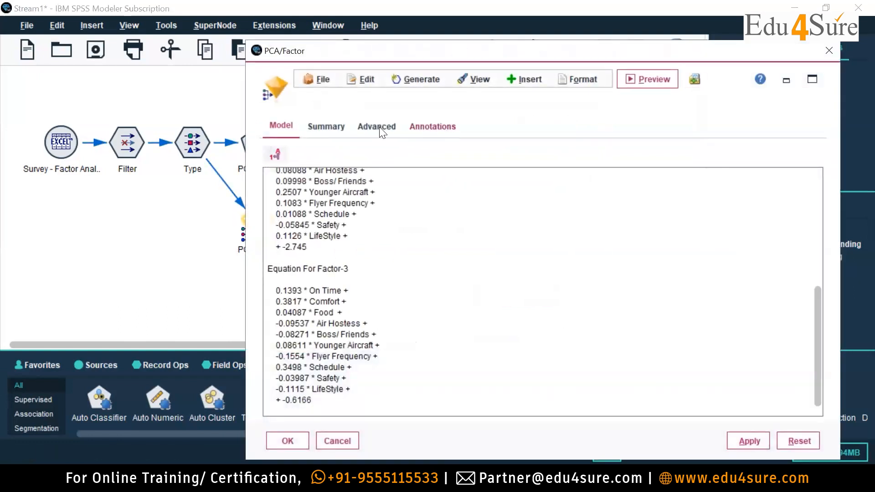
{"action": "left_click", "coordinate": [379, 127]}
{"action": "scroll", "coordinate": [584, 204], "scroll_direction": "down", "scroll_amount": 10}
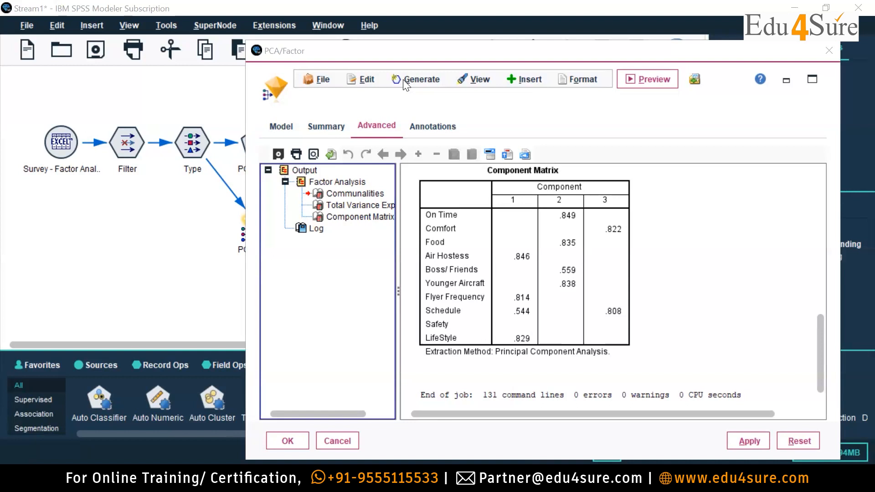
{"action": "left_click", "coordinate": [540, 323]}
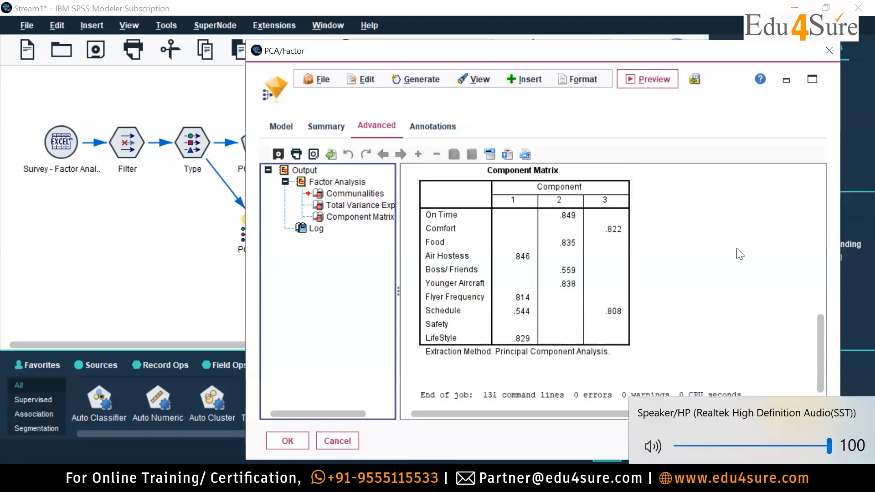
{"action": "left_click", "coordinate": [613, 315]}
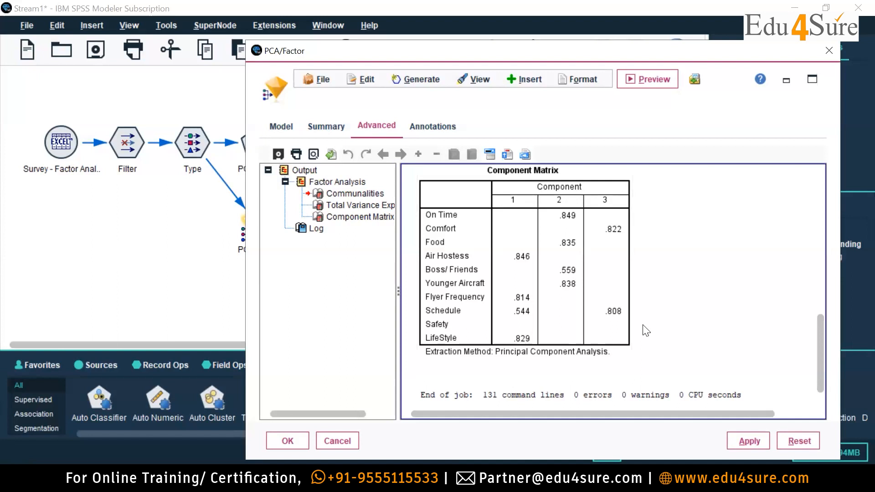
{"action": "left_click", "coordinate": [597, 235]}
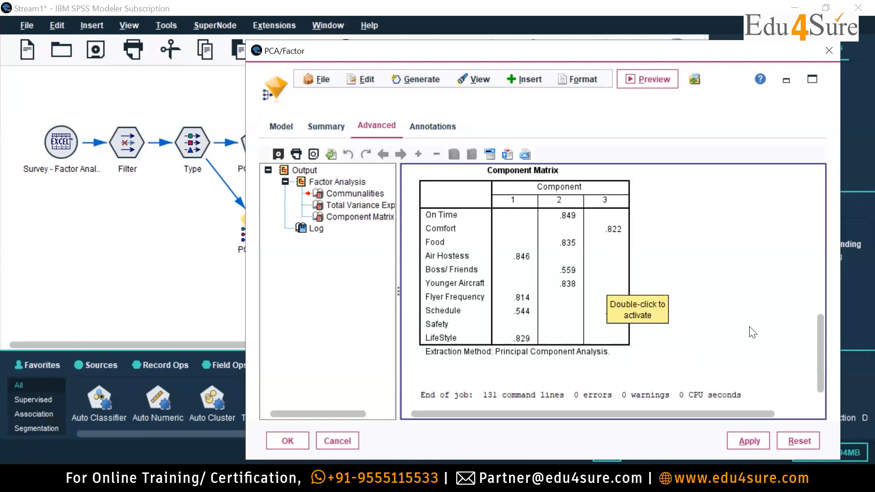
{"action": "left_click", "coordinate": [545, 324]}
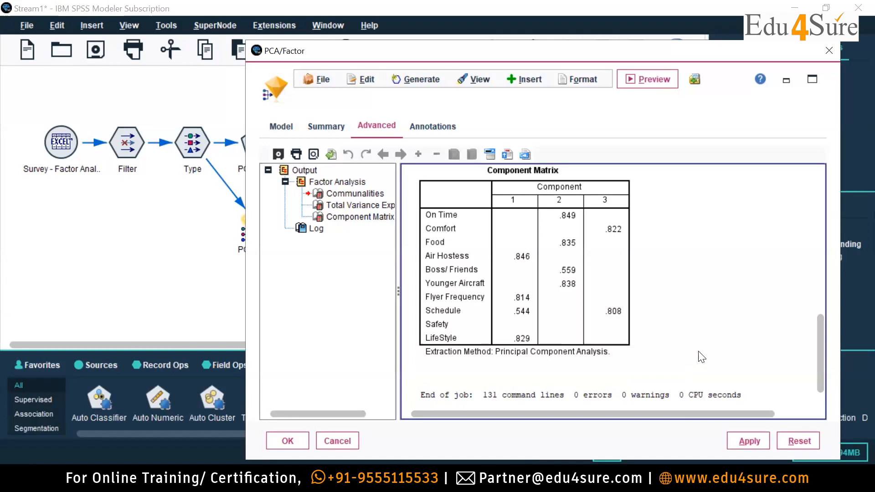
Enlarge the model output, review the Communalities and Total Variance Explained tables, and return to the Component Matrix at normal window size.
{"action": "scroll", "coordinate": [743, 366], "scroll_direction": "up", "scroll_amount": 3}
{"action": "scroll", "coordinate": [743, 365], "scroll_direction": "up", "scroll_amount": 3}
{"action": "left_click", "coordinate": [813, 80]}
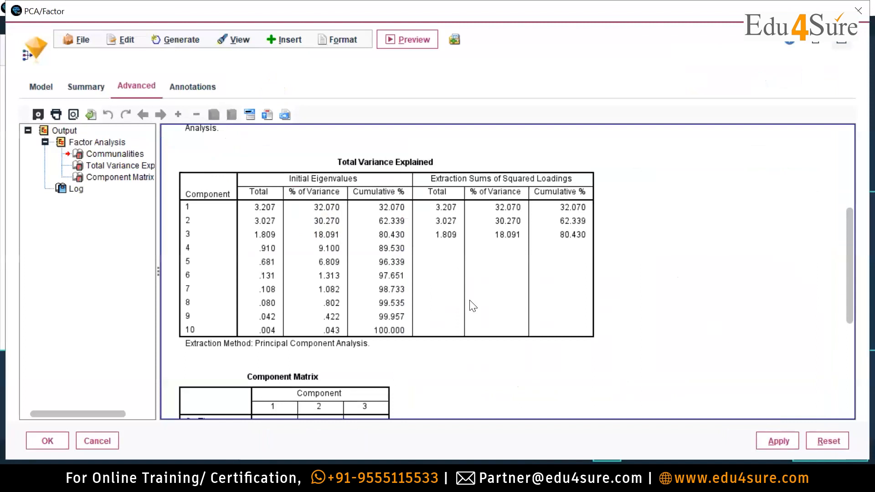
{"action": "scroll", "coordinate": [557, 339], "scroll_direction": "up", "scroll_amount": 5}
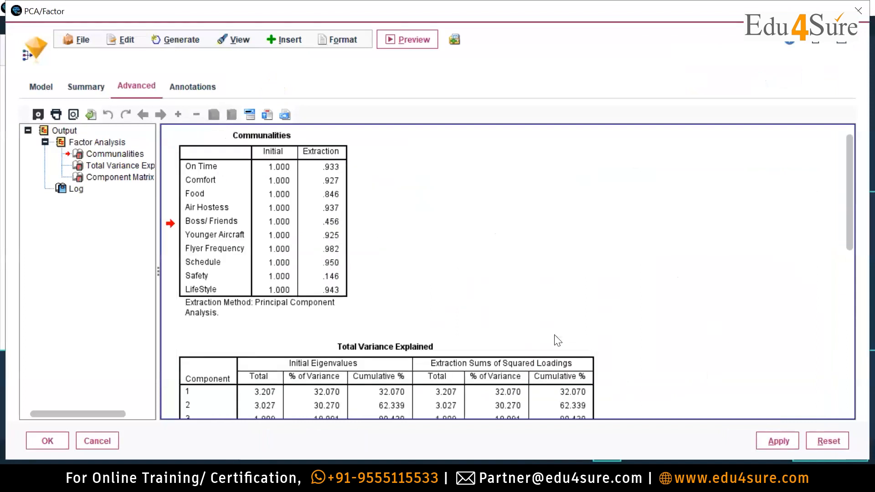
{"action": "scroll", "coordinate": [557, 339], "scroll_direction": "down", "scroll_amount": 10}
{"action": "left_click", "coordinate": [819, 42]}
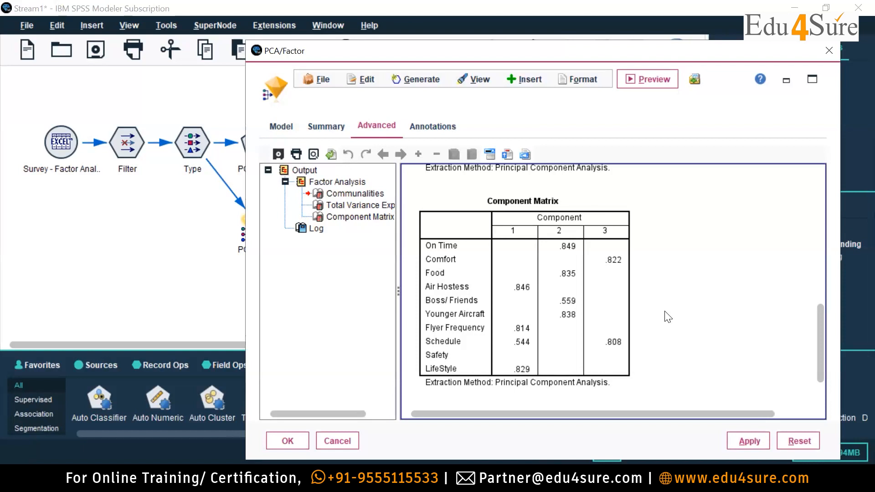
{"action": "left_click", "coordinate": [558, 237]}
Switch to File Explorer and open the SPSS _ Market Research (1) presentation from the Content folder of Downloads\Market Research Using SPSS.
{"action": "left_click", "coordinate": [291, 481]}
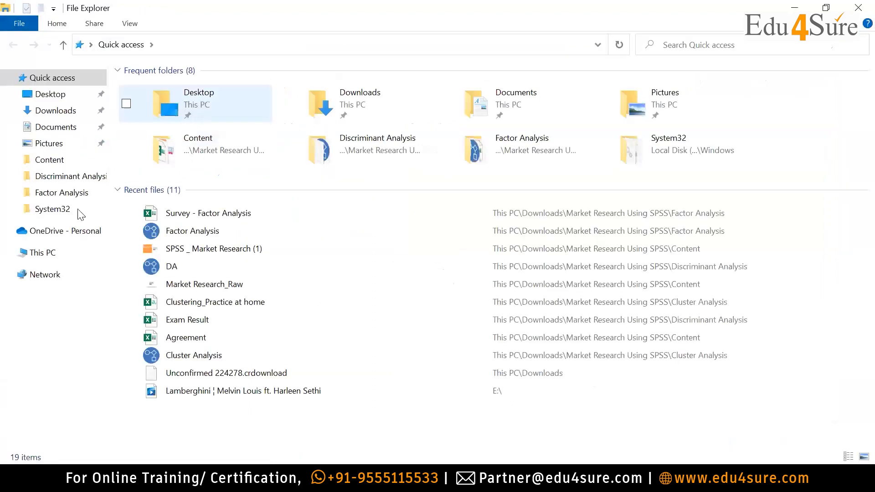
{"action": "left_click", "coordinate": [55, 111]}
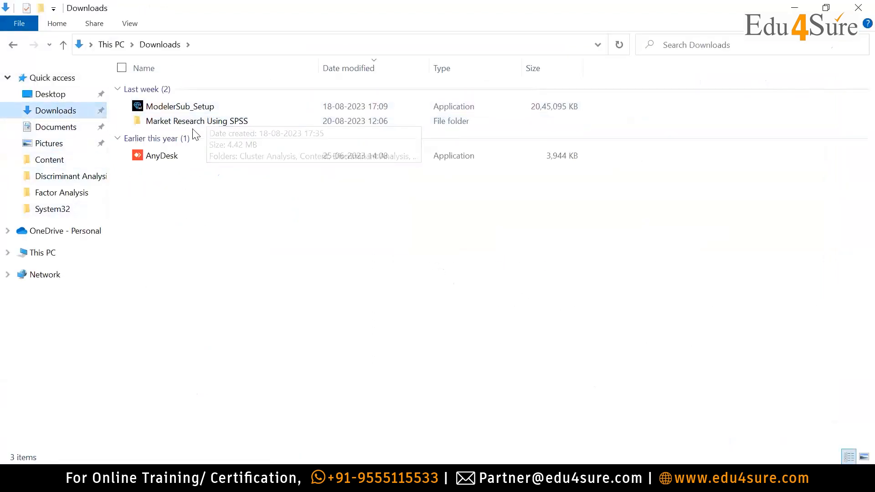
{"action": "double_click", "coordinate": [201, 121]}
{"action": "double_click", "coordinate": [173, 103]}
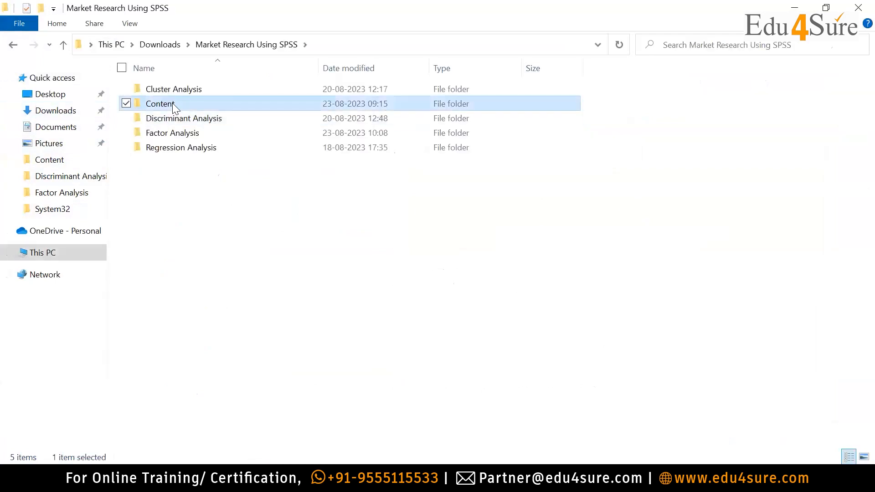
{"action": "double_click", "coordinate": [187, 119]}
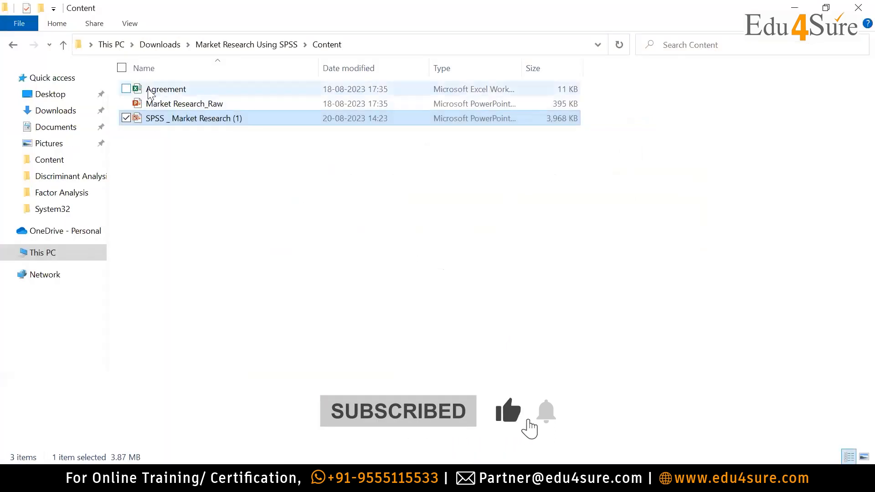
Leave the Agreement workbook and the Content folder, and browse the Factor Analysis folder in Market Research Using SPSS.
{"action": "left_click", "coordinate": [166, 89]}
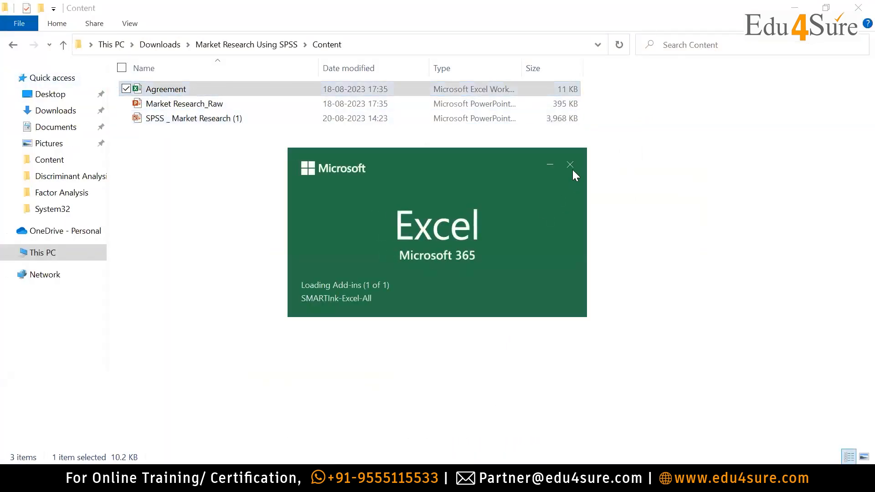
{"action": "left_click", "coordinate": [65, 45]}
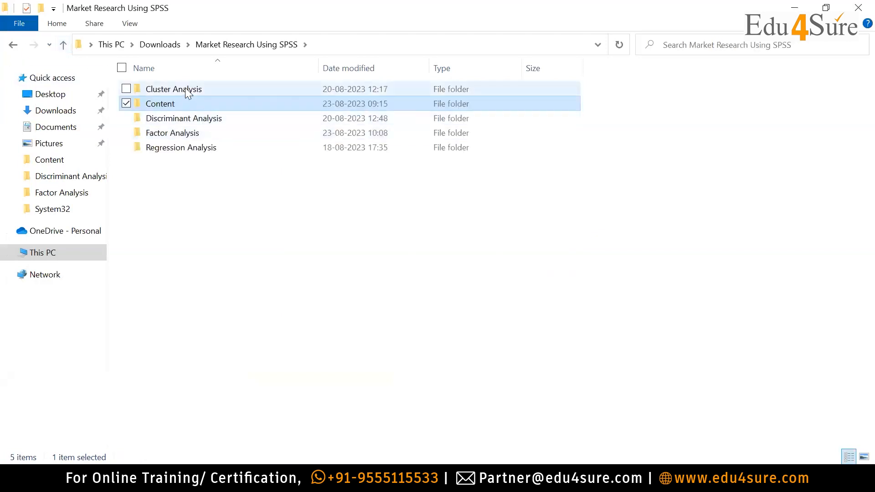
{"action": "left_click", "coordinate": [174, 133]}
{"action": "double_click", "coordinate": [174, 134]}
{"action": "left_click", "coordinate": [166, 118]}
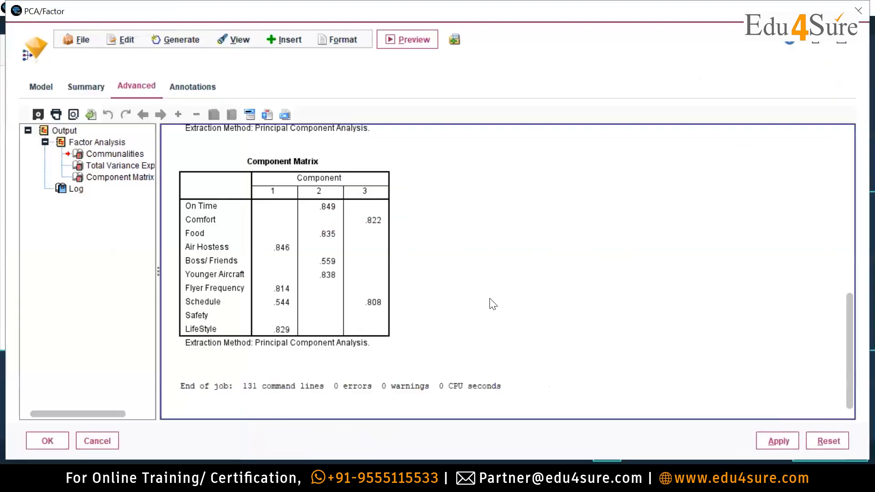
Review the Communalities, Total Variance Explained and Component Matrix tables in the enlarged PCA/Factor model output.
{"action": "scroll", "coordinate": [492, 303], "scroll_direction": "up", "scroll_amount": 10}
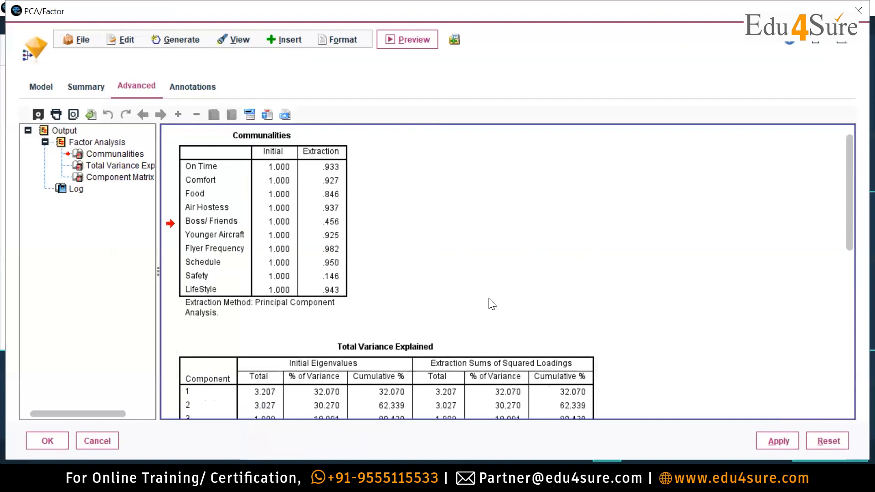
{"action": "scroll", "coordinate": [481, 298], "scroll_direction": "down", "scroll_amount": 10}
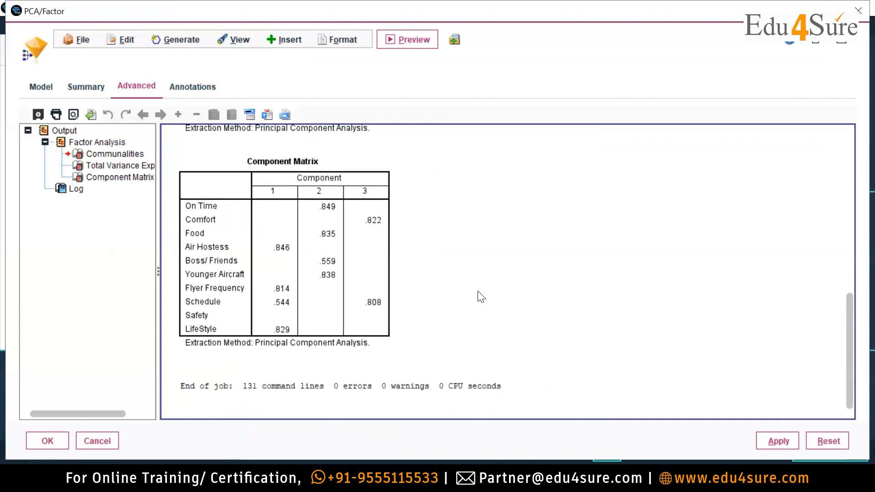
{"action": "scroll", "coordinate": [481, 297], "scroll_direction": "up", "scroll_amount": 10}
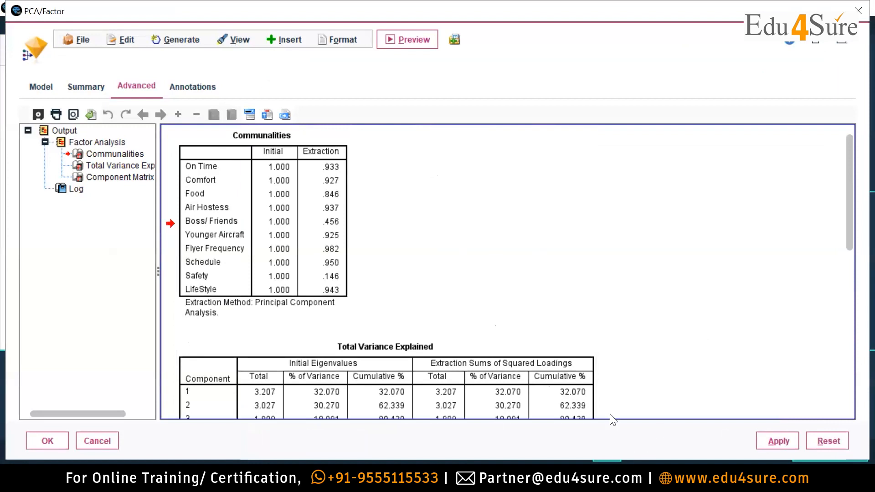
{"action": "scroll", "coordinate": [588, 304], "scroll_direction": "down", "scroll_amount": 5}
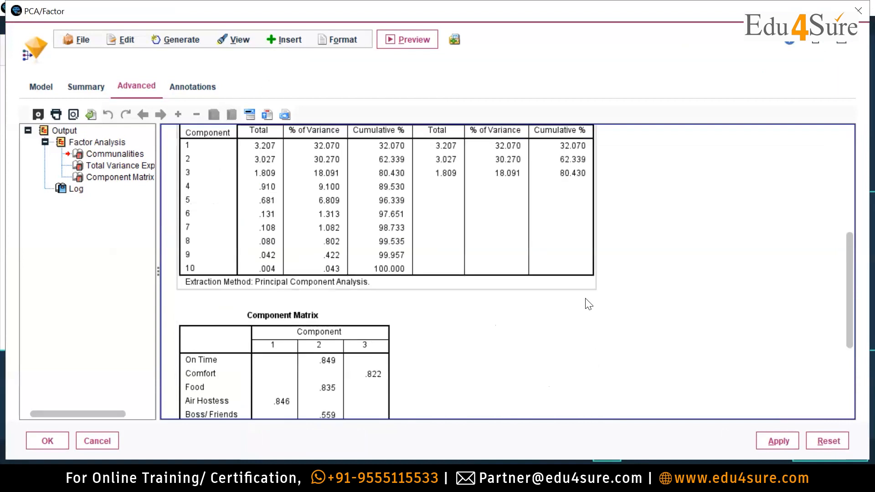
{"action": "scroll", "coordinate": [589, 305], "scroll_direction": "down", "scroll_amount": 3}
{"action": "scroll", "coordinate": [588, 304], "scroll_direction": "up", "scroll_amount": 4}
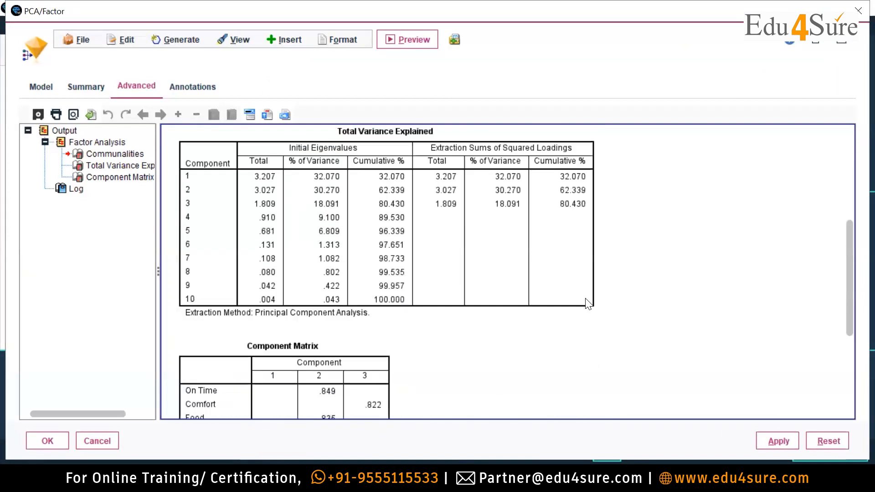
{"action": "scroll", "coordinate": [588, 304], "scroll_direction": "up", "scroll_amount": 5}
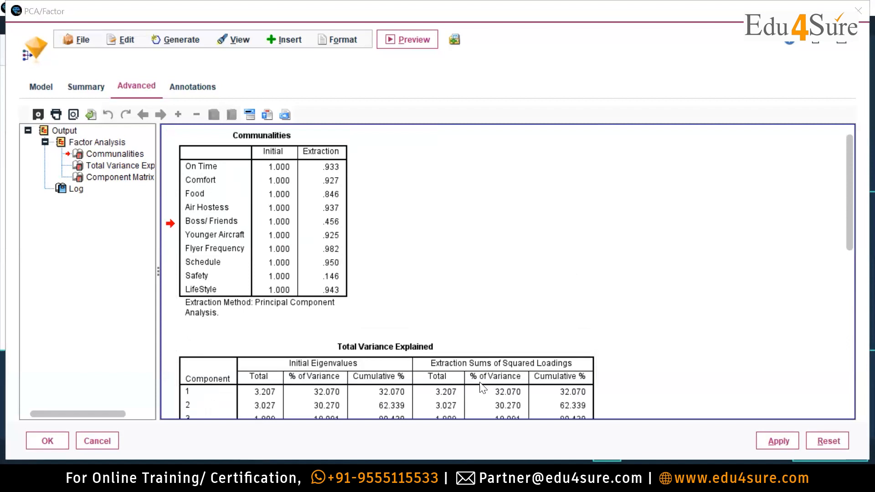
Switch to the SPSS _ Market Research (1) presentation in PowerPoint and go past the Parameters slide to the factor analysis Advantages slide.
{"action": "left_click", "coordinate": [441, 422]}
{"action": "left_click", "coordinate": [57, 373]}
{"action": "scroll", "coordinate": [57, 377], "scroll_direction": "down", "scroll_amount": 2}
{"action": "left_click", "coordinate": [51, 358]}
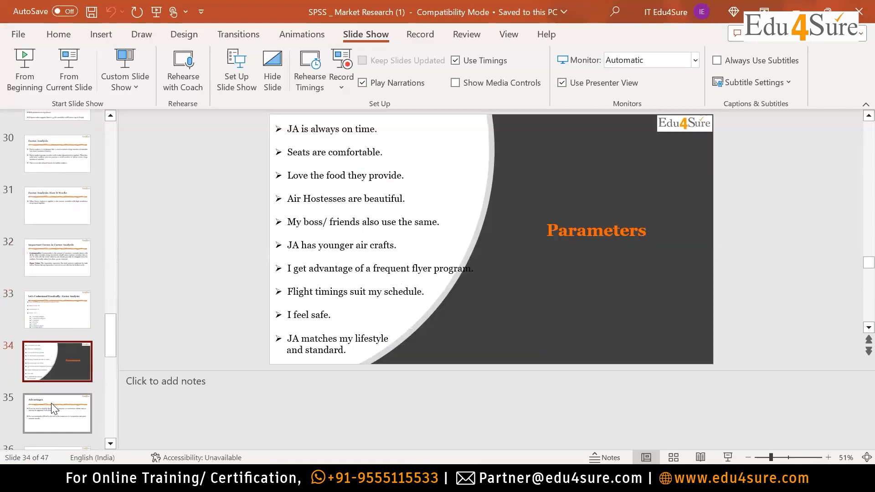
{"action": "left_click", "coordinate": [53, 406]}
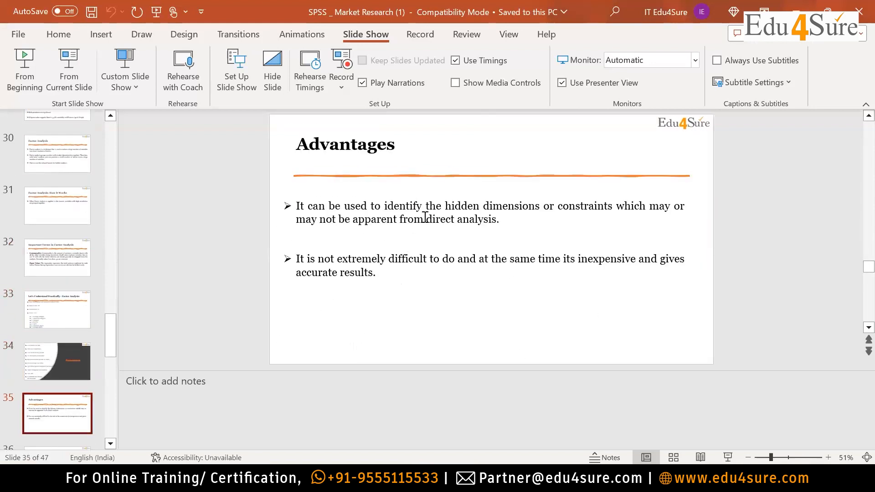
Select the phrases "hidden dimensions" and "direct analysis" and the whole first point on the Advantages slide to emphasise them.
{"action": "left_click_drag", "start_coordinate": [446, 205], "coordinate": [543, 207]}
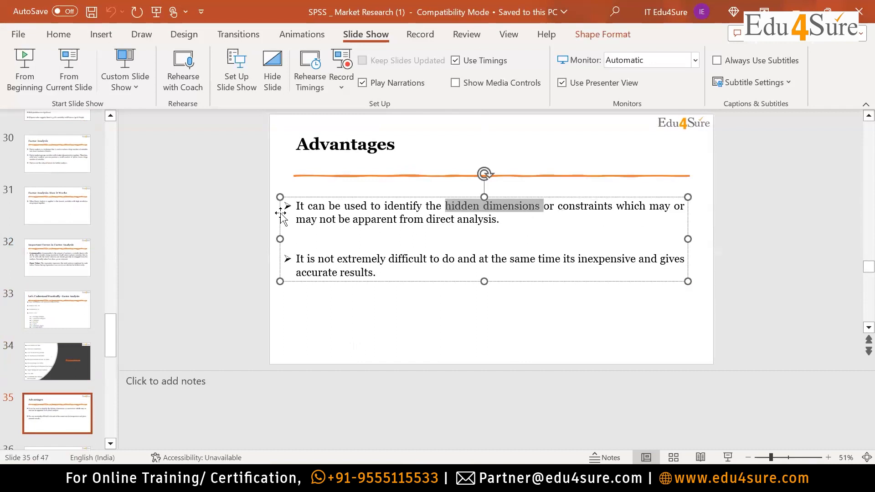
{"action": "left_click_drag", "start_coordinate": [499, 221], "coordinate": [426, 220]}
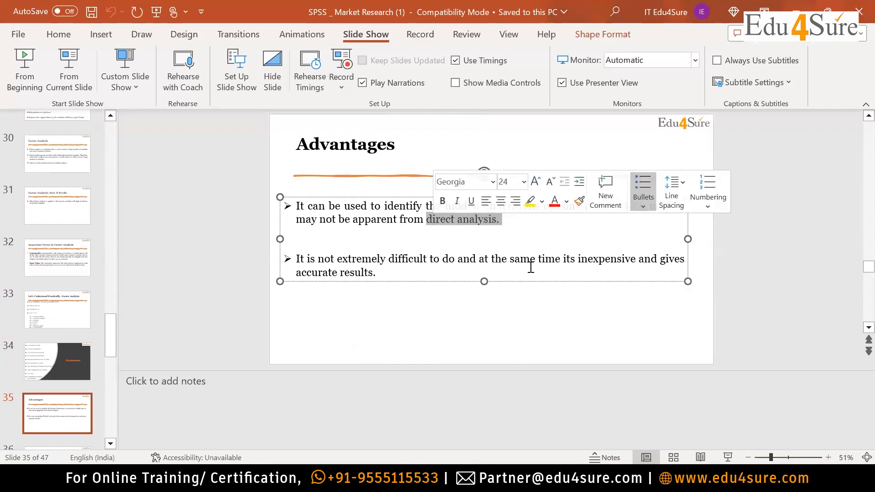
{"action": "left_click", "coordinate": [412, 275]}
{"action": "left_click_drag", "start_coordinate": [499, 221], "coordinate": [297, 208]}
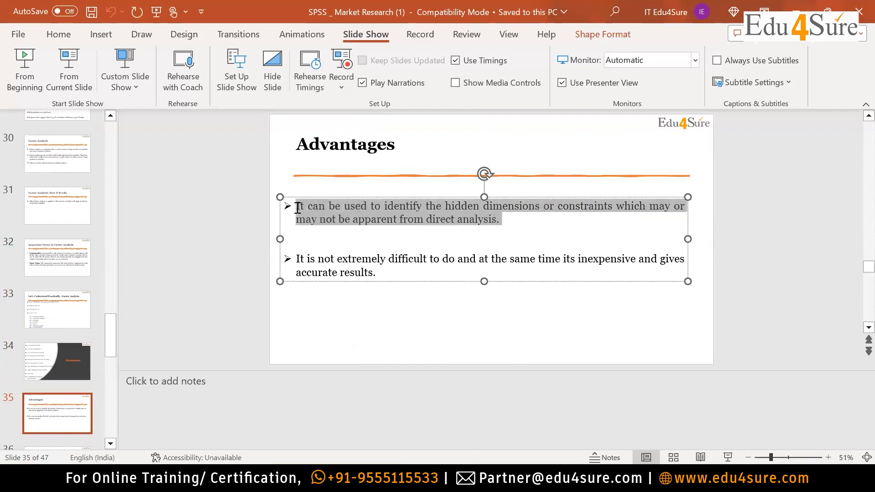
{"action": "left_click", "coordinate": [522, 224]}
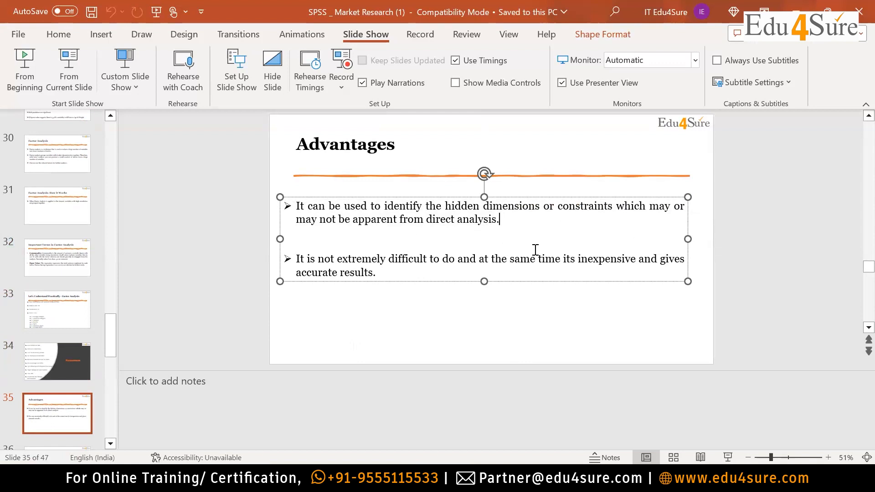
Switch to the SPSS Modeler output to check the Component Matrix, and return to the PowerPoint presentation.
{"action": "key", "text": "alt+Tab"}
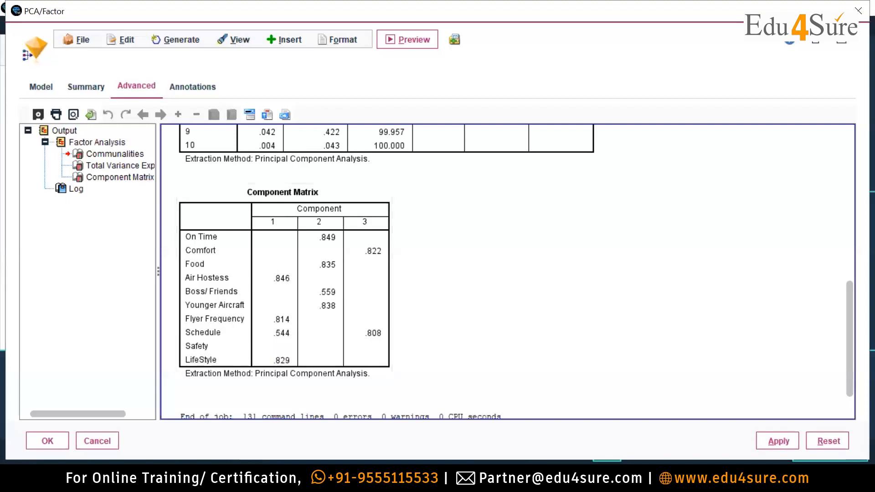
{"action": "mouse_move", "coordinate": [438, 479]}
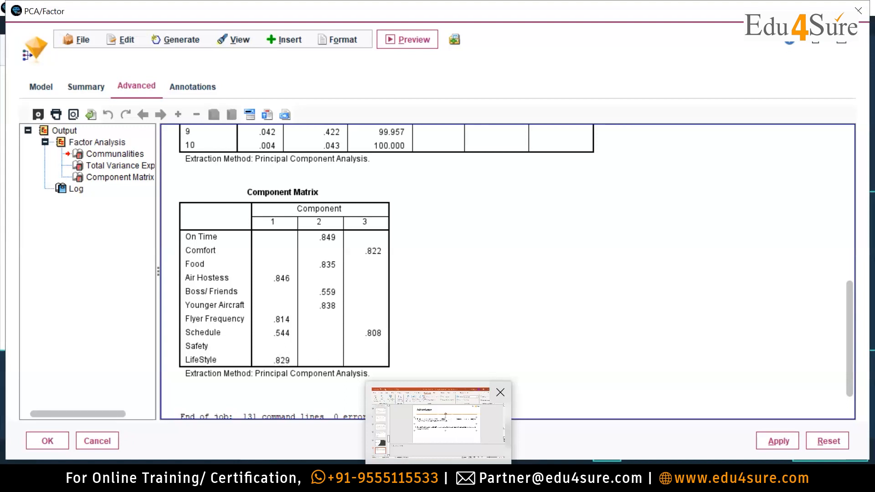
{"action": "left_click", "coordinate": [439, 417]}
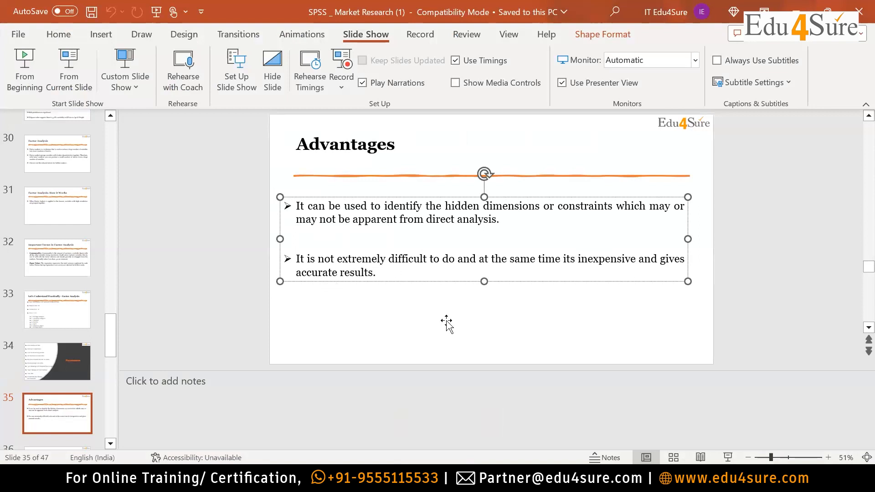
Deselect the text box on the Advantages slide and display the Disadvantages slide.
{"action": "left_click", "coordinate": [439, 309]}
{"action": "scroll", "coordinate": [87, 373], "scroll_direction": "down", "scroll_amount": 2}
{"action": "scroll", "coordinate": [82, 368], "scroll_direction": "down", "scroll_amount": 1}
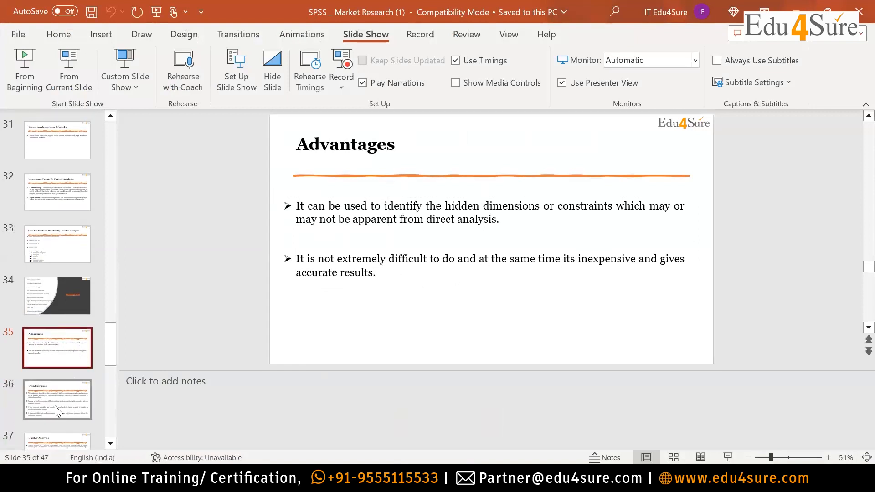
{"action": "left_click", "coordinate": [54, 405]}
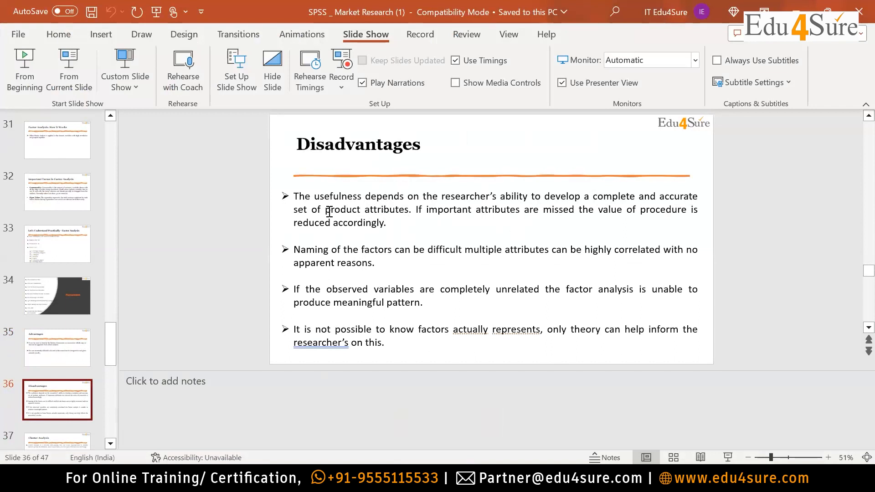
Select the first three points on the Disadvantages slide in turn to emphasise them, and clear the selection.
{"action": "left_click", "coordinate": [364, 210]}
{"action": "left_click_drag", "start_coordinate": [416, 209], "coordinate": [297, 195]}
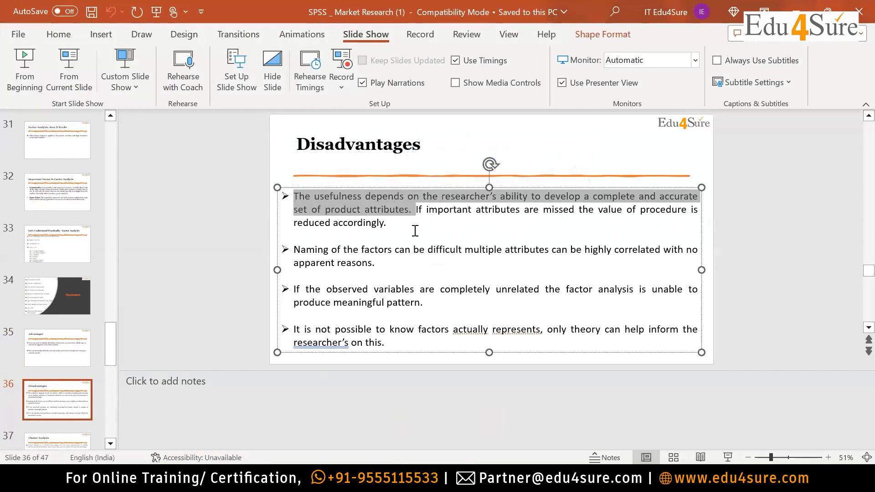
{"action": "left_click_drag", "start_coordinate": [396, 223], "coordinate": [412, 210]}
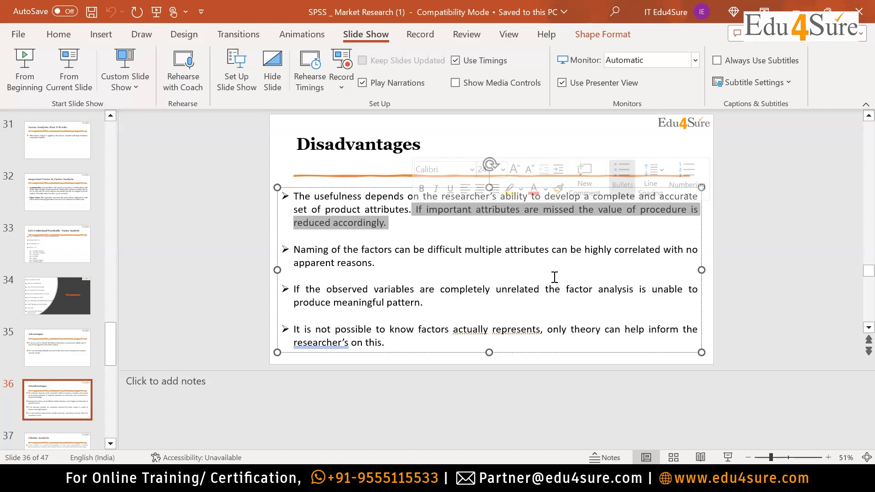
{"action": "left_click", "coordinate": [555, 277]}
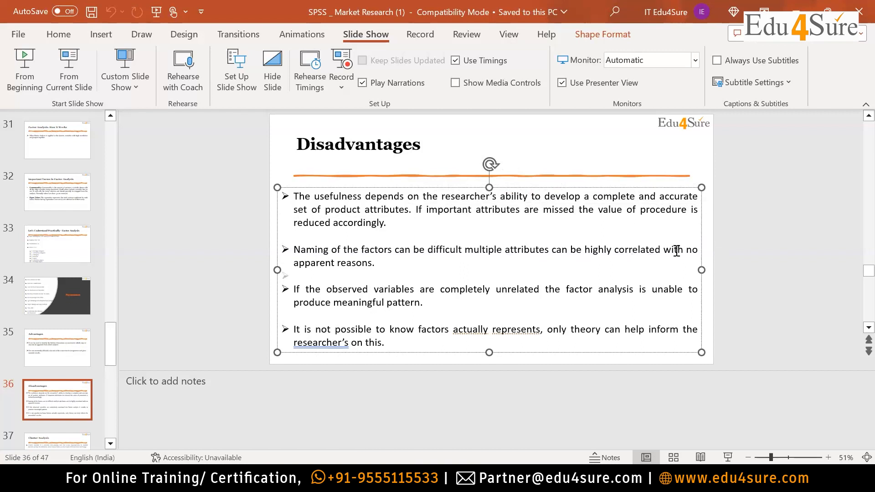
{"action": "left_click_drag", "start_coordinate": [358, 263], "coordinate": [300, 250]}
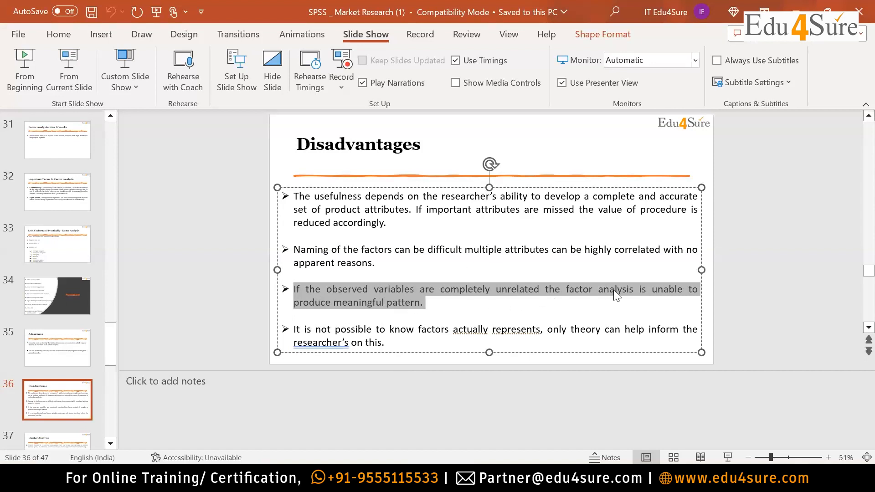
{"action": "left_click_drag", "start_coordinate": [422, 302], "coordinate": [293, 290]}
{"action": "left_click", "coordinate": [536, 361]}
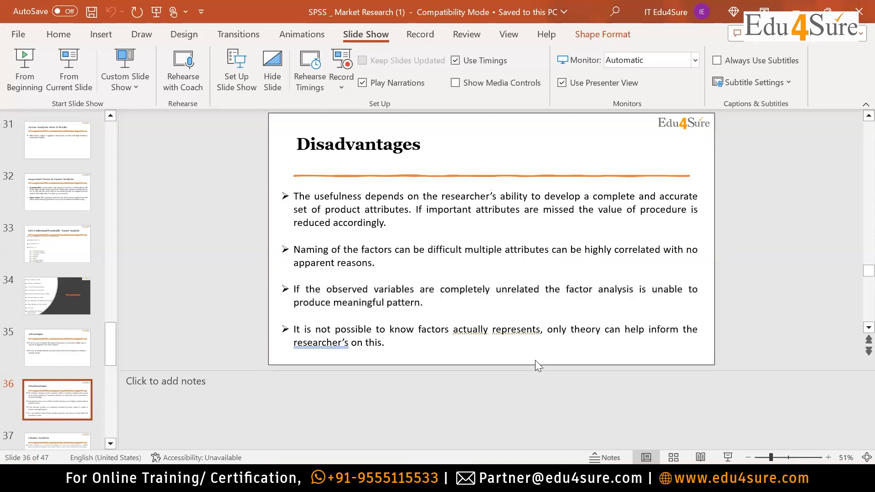